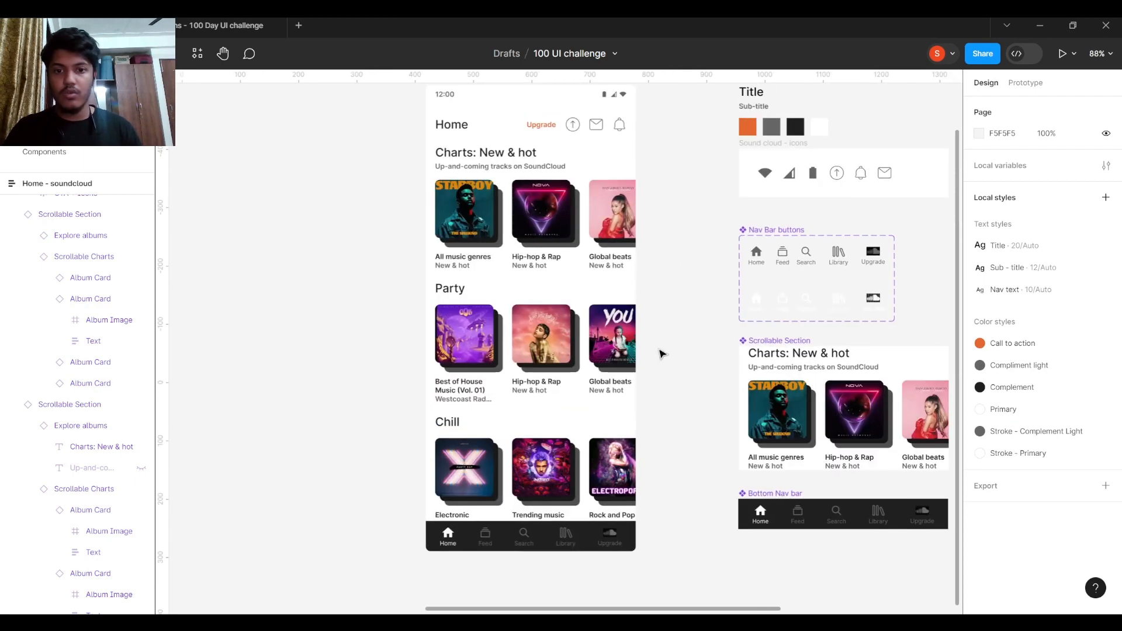
# - Select the Home - soundcloud frame and zoom out until the Reference – Sound Cloud screenshot appears beside it
pyautogui.scroll(2, 661, 286)
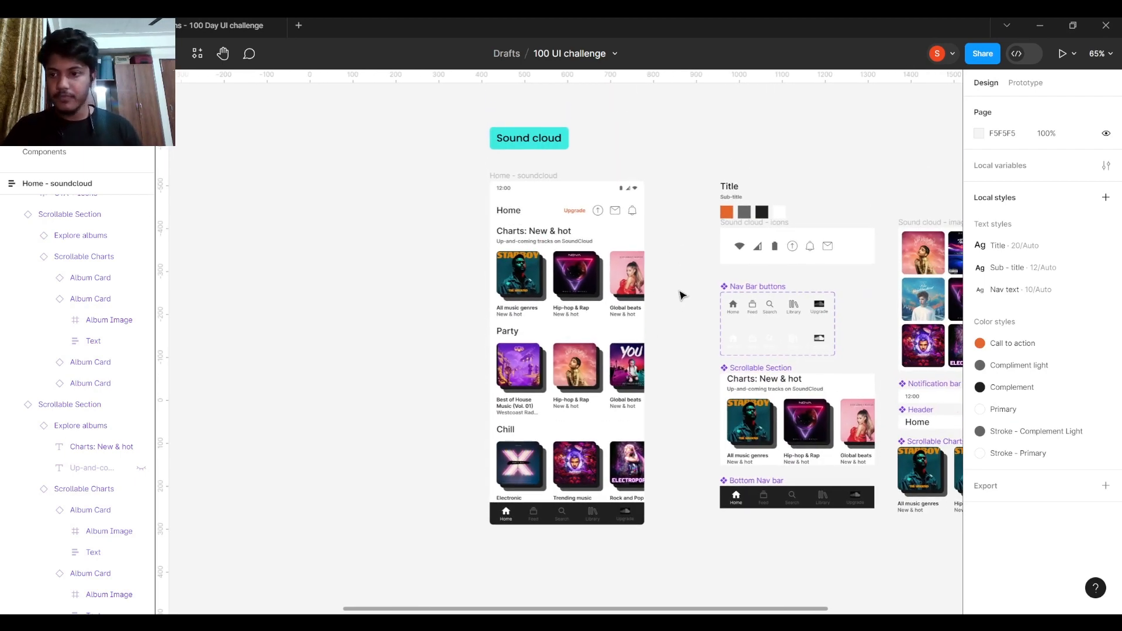
pyautogui.moveTo(682, 294); pyautogui.dragTo(633, 268)
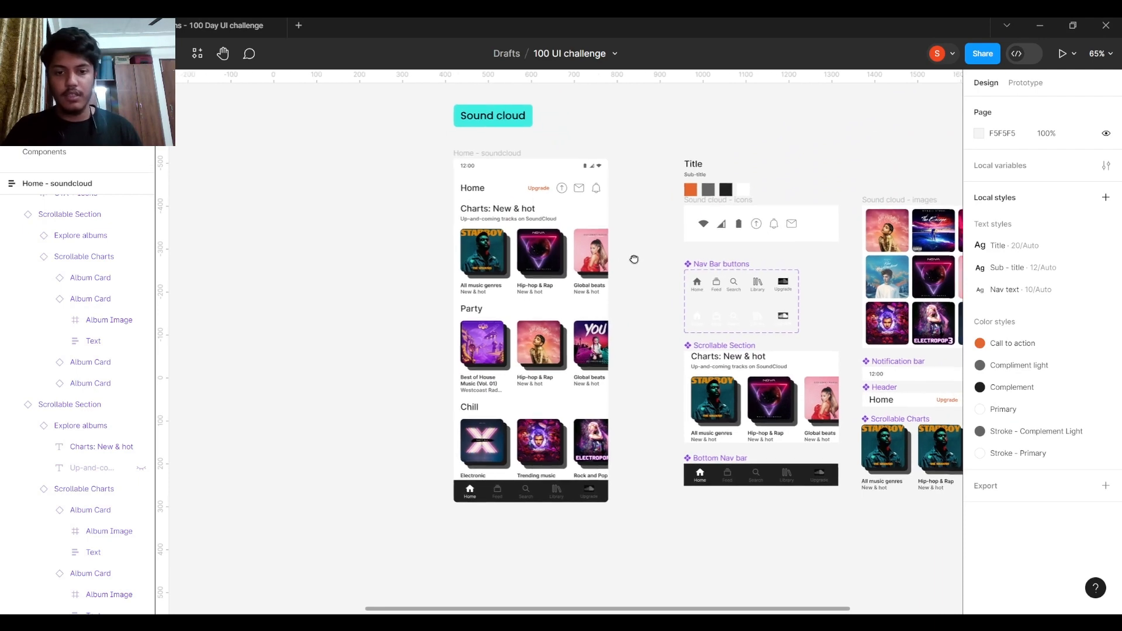
pyautogui.click(491, 153)
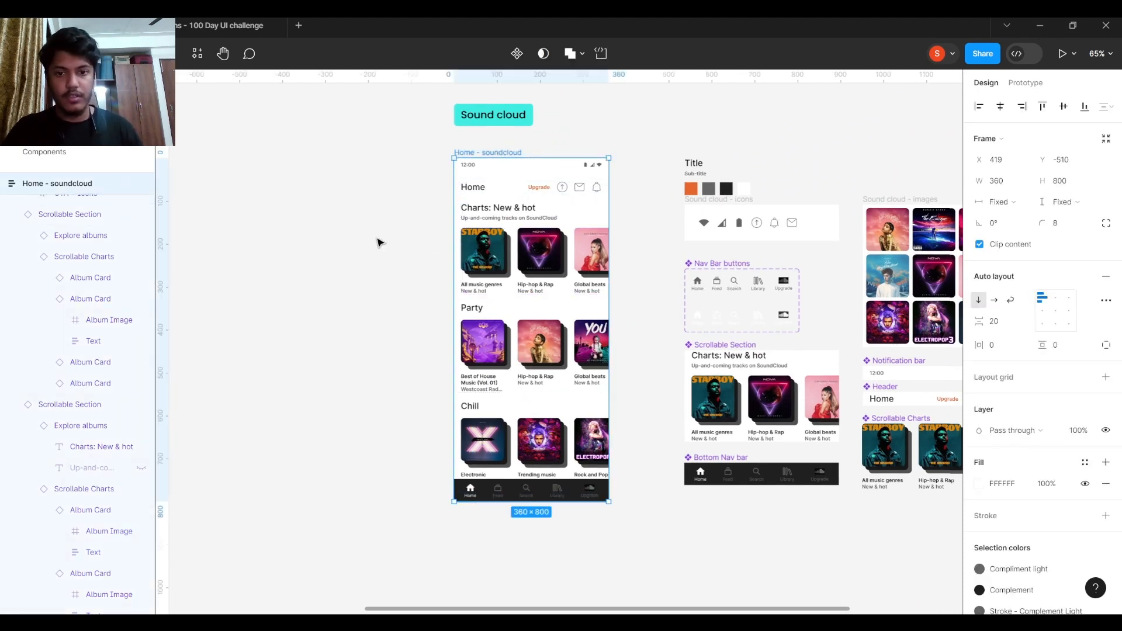
pyautogui.scroll(-3, 378, 242)
pyautogui.hscroll(-5, 363, 238)
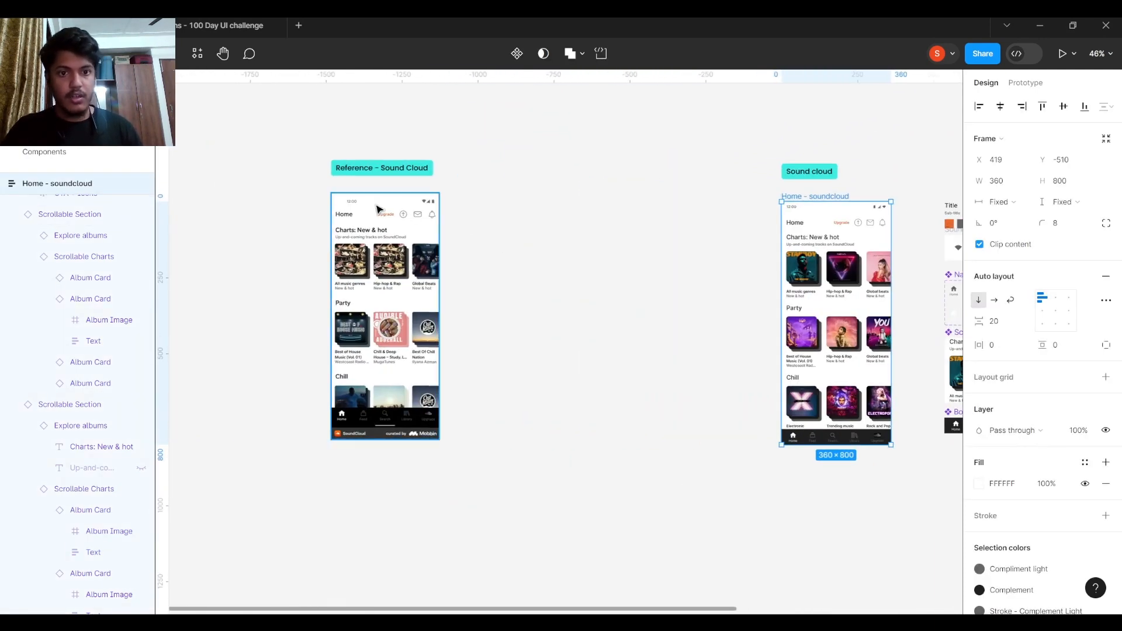
# - Zoom into the reference frame and select the SoundCloud Android Home 2 screenshot
pyautogui.hscroll(-4, 598, 295)
pyautogui.scroll(3, 614, 295)
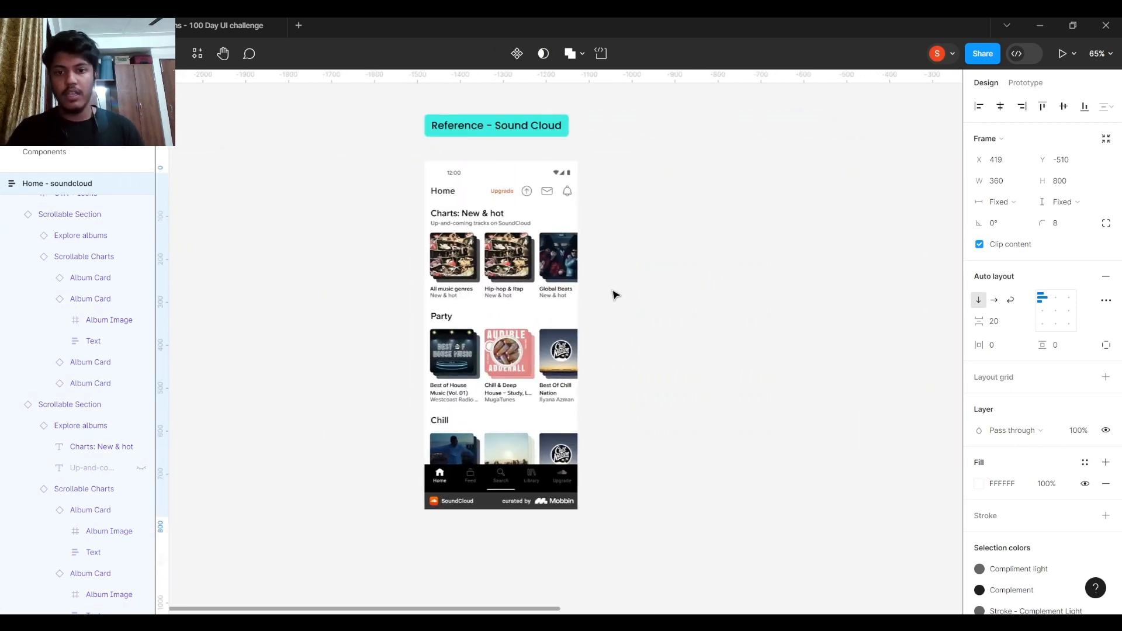
pyautogui.scroll(3, 614, 295)
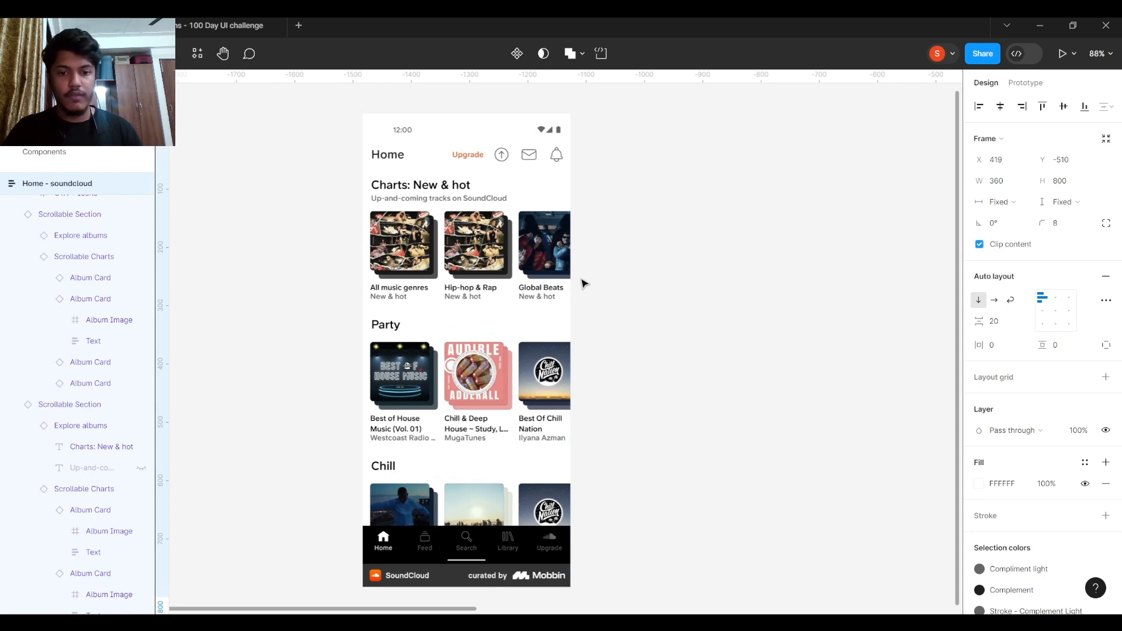
pyautogui.scroll(-1, 583, 281)
pyautogui.scroll(-1, 544, 295)
pyautogui.click(471, 215)
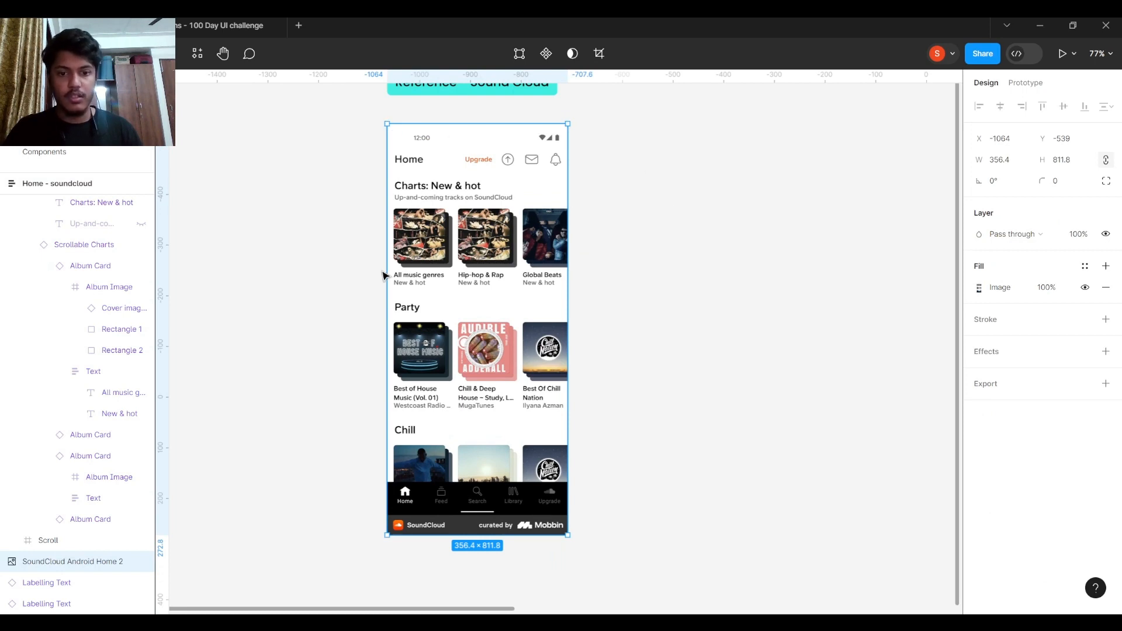
pyautogui.scroll(-3, 701, 295)
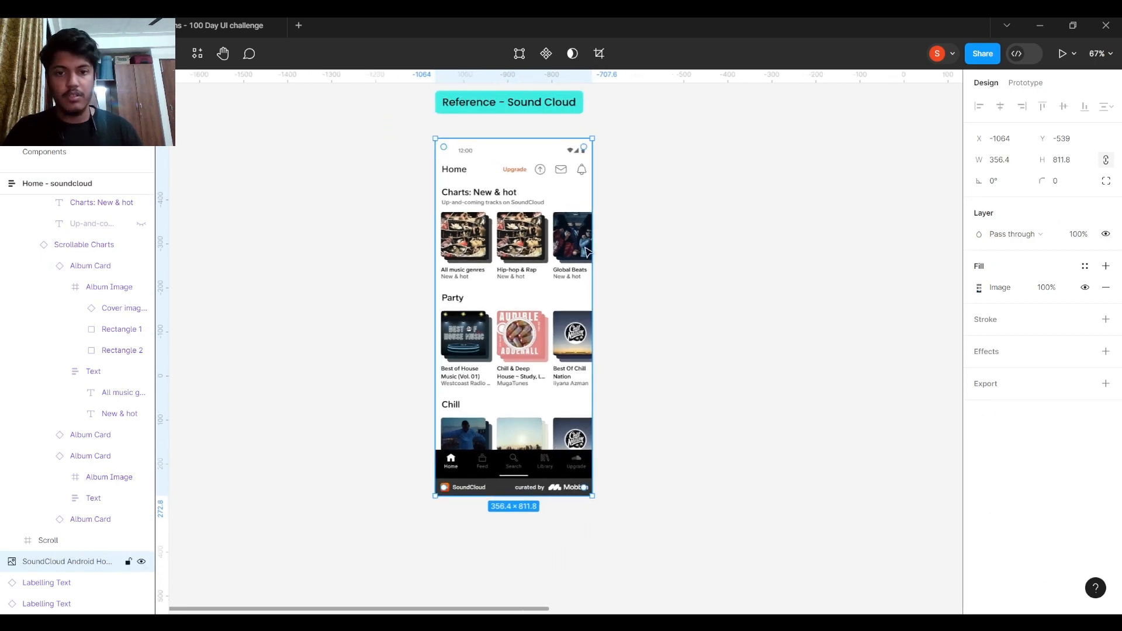
# - Pan back to the Sound cloud home screen and its sheet of reusable components
pyautogui.moveTo(736, 252); pyautogui.dragTo(509, 242)
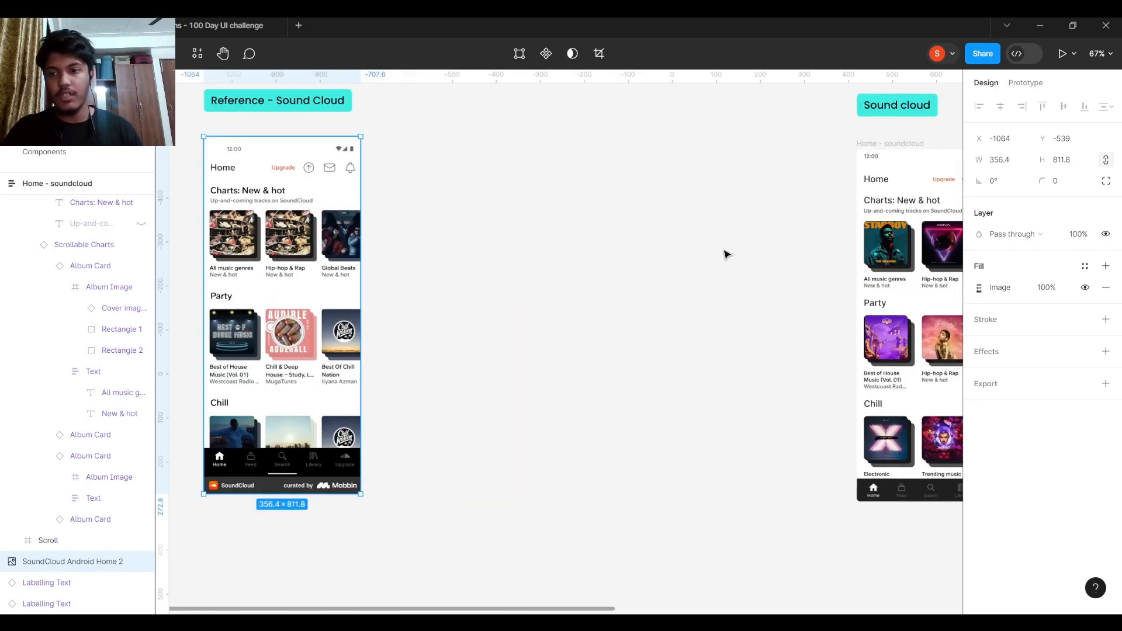
pyautogui.moveTo(725, 250); pyautogui.dragTo(353, 246)
pyautogui.scroll(-1, 623, 242)
pyautogui.moveTo(623, 243); pyautogui.dragTo(273, 224)
pyautogui.moveTo(360, 239); pyautogui.dragTo(428, 238)
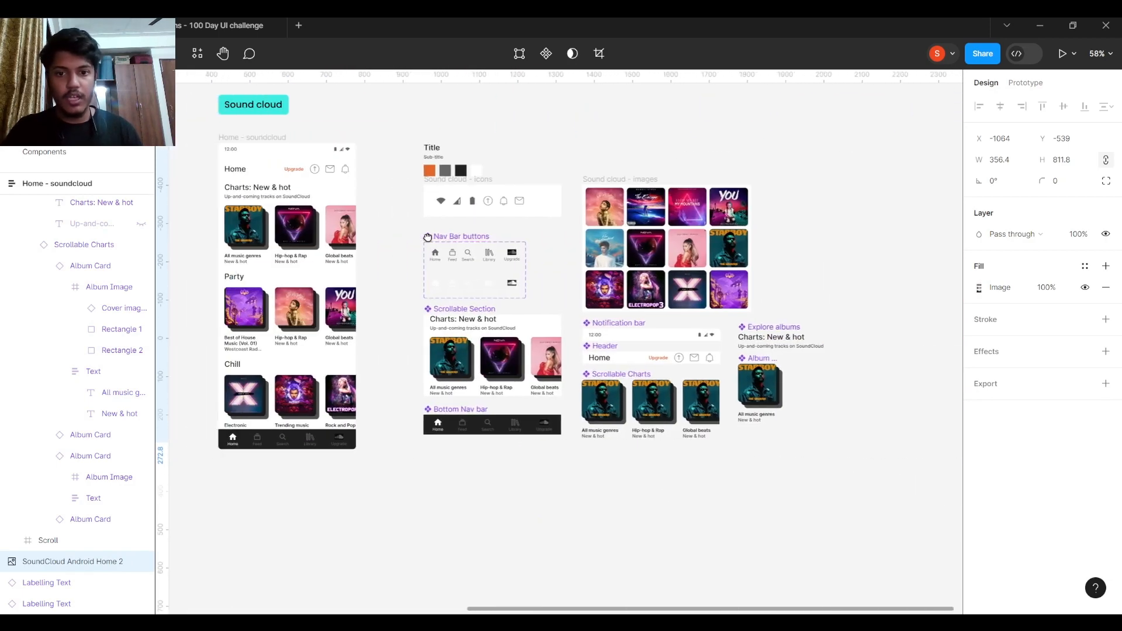
pyautogui.scroll(2, 420, 223)
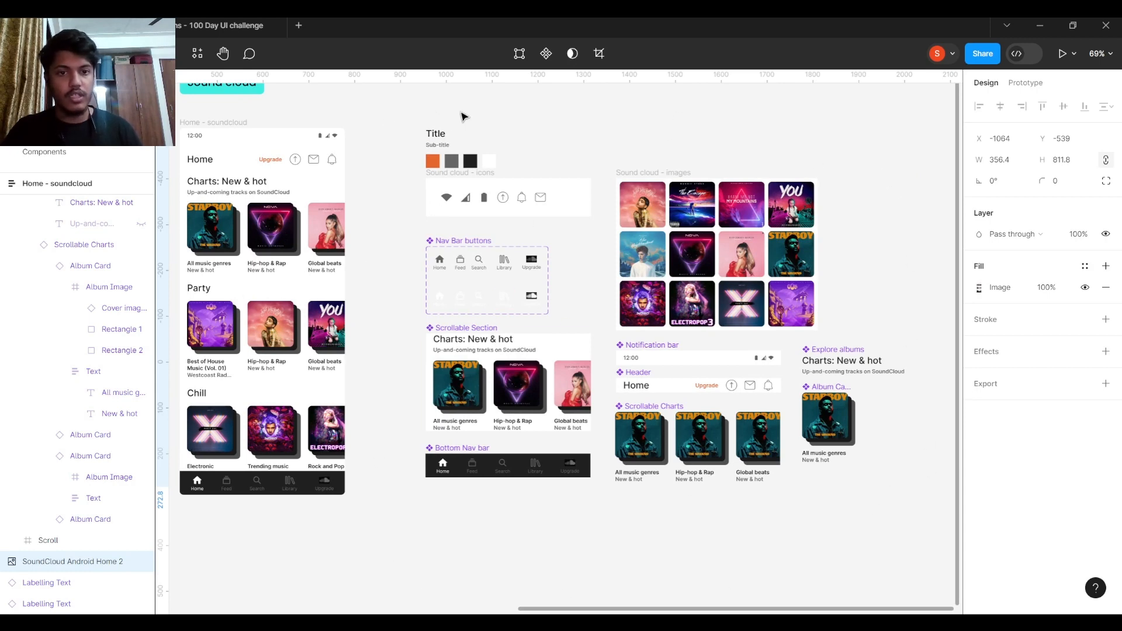
pyautogui.click(44, 152)
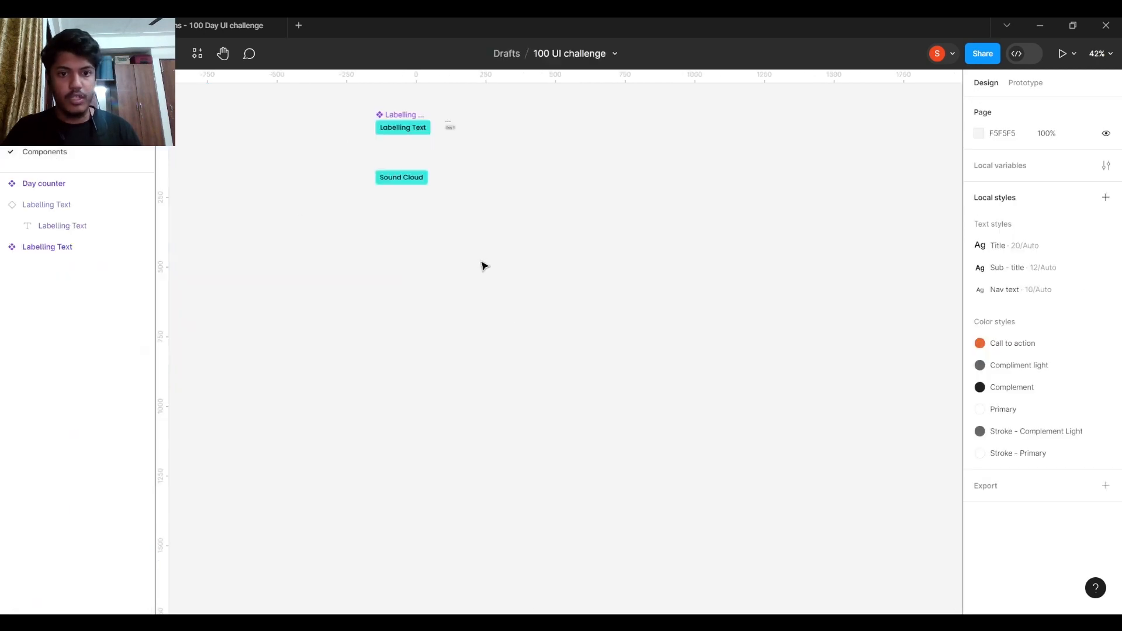
pyautogui.click(44, 131)
pyautogui.moveTo(421, 226); pyautogui.dragTo(504, 238)
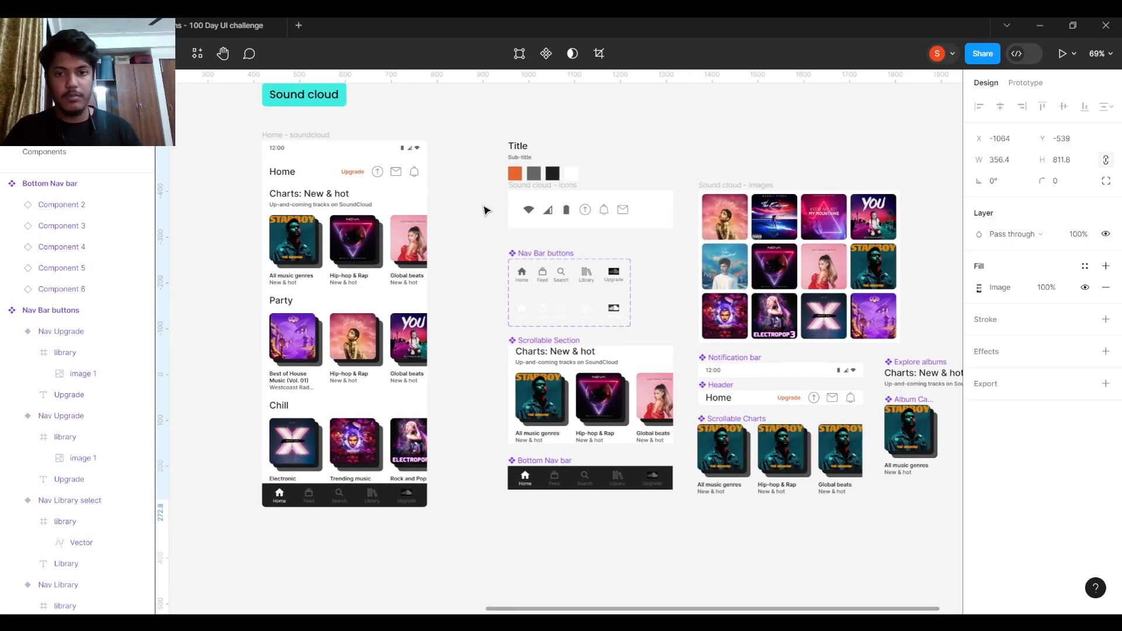
pyautogui.moveTo(635, 292); pyautogui.dragTo(543, 275)
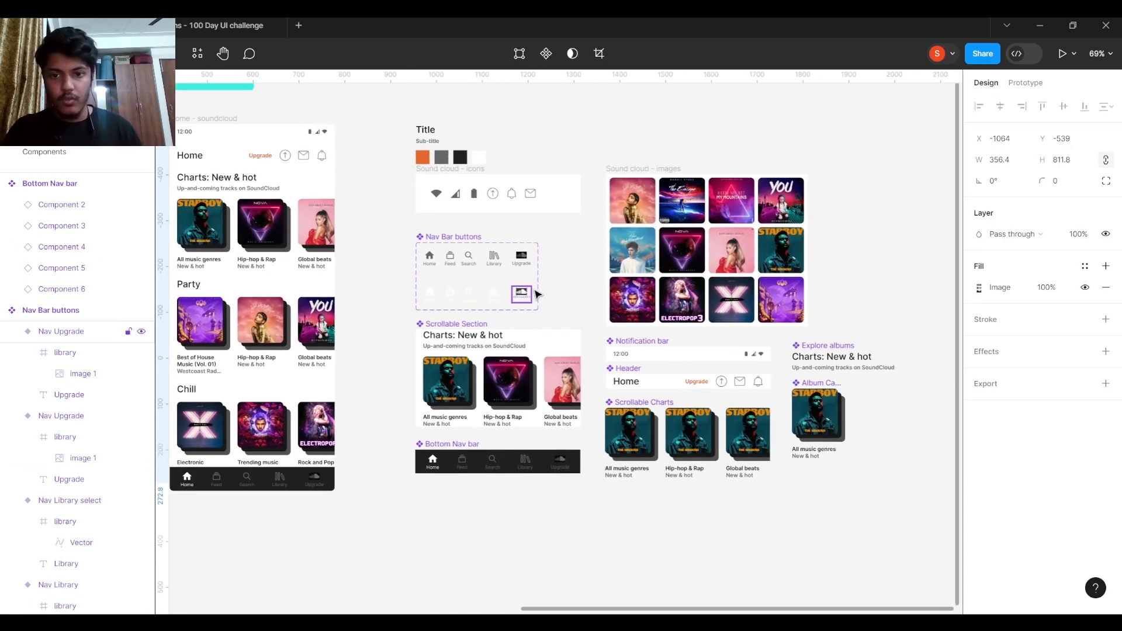
pyautogui.click(642, 170)
pyautogui.keyDown('shift'); pyautogui.click(474, 170); pyautogui.keyUp('shift')
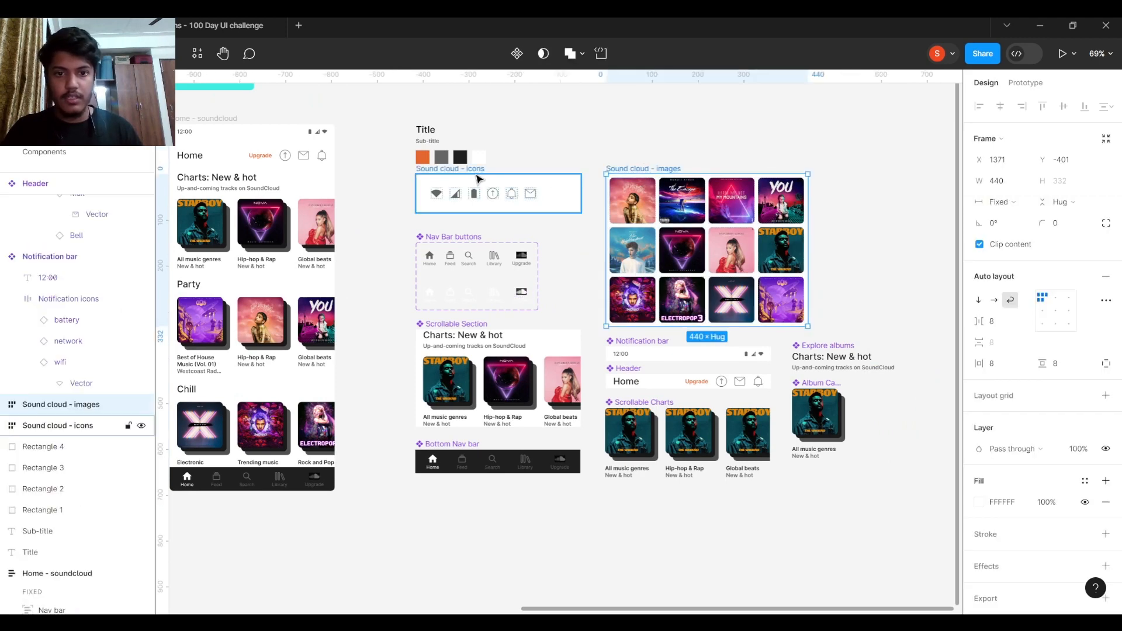
pyautogui.click(384, 205)
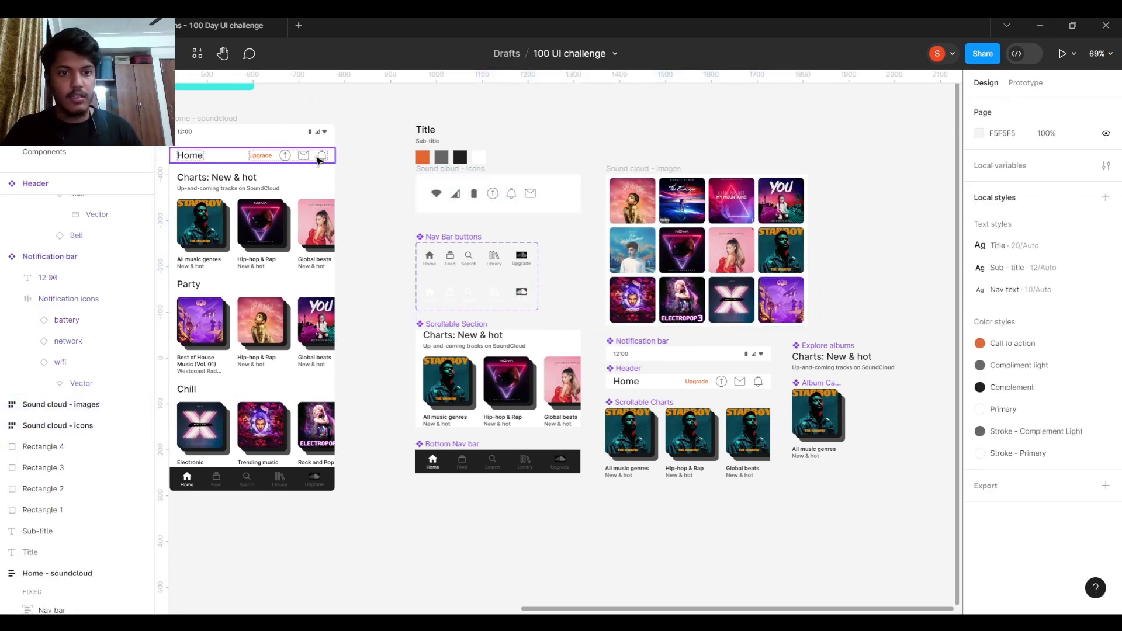
pyautogui.scroll(5, 320, 122)
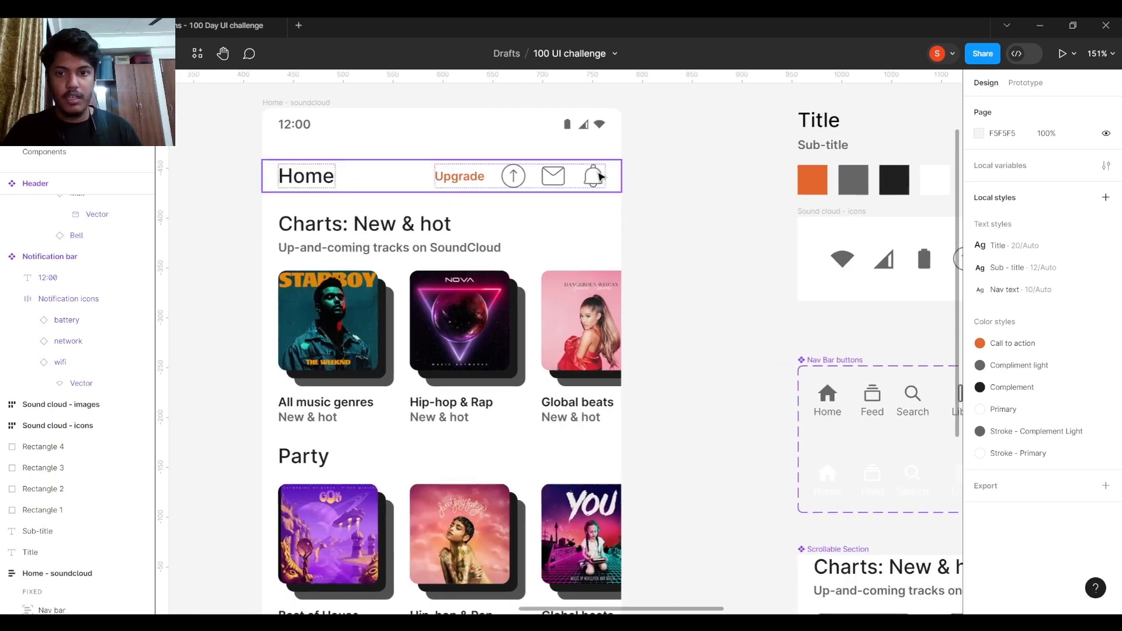
pyautogui.click(600, 176)
pyautogui.doubleClick(596, 176)
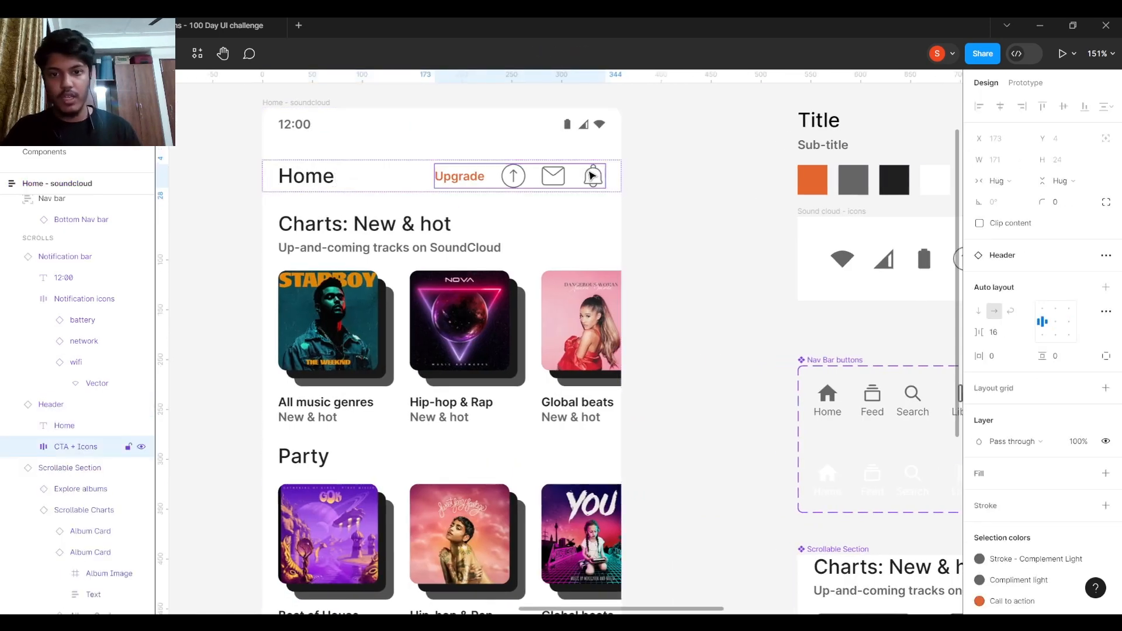
pyautogui.doubleClick(592, 176)
pyautogui.doubleClick(592, 176)
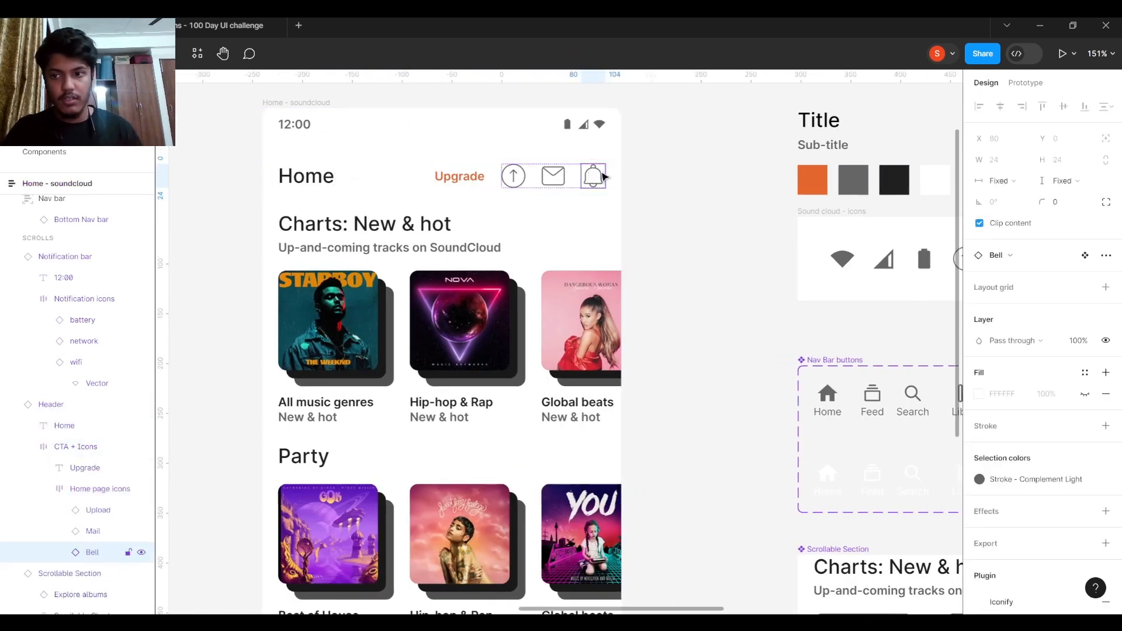
pyautogui.click(1005, 255)
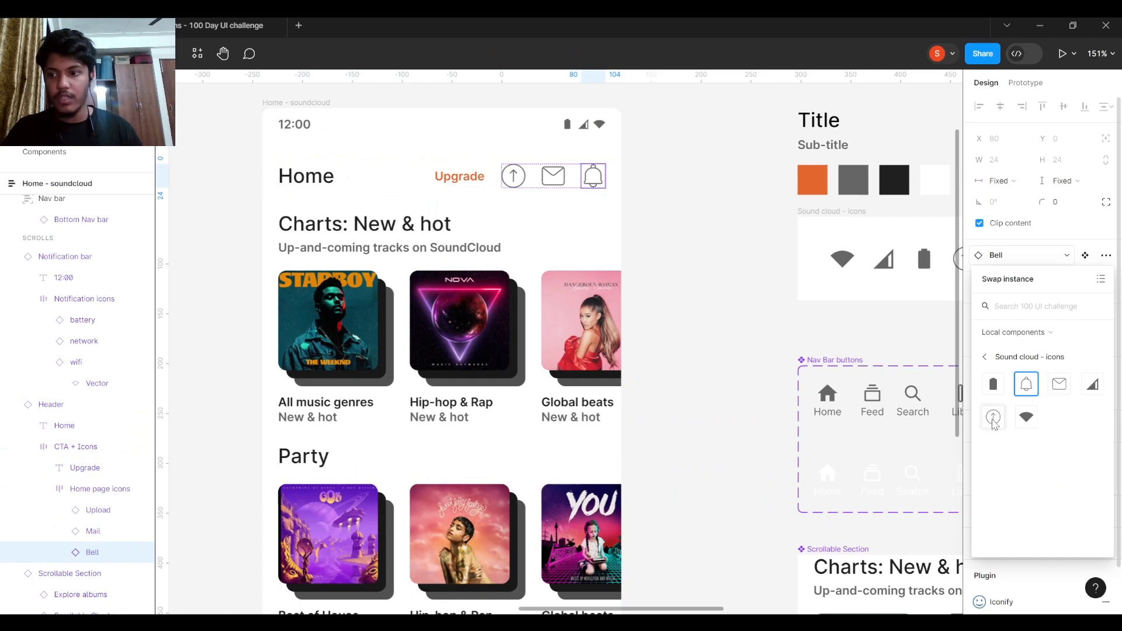
pyautogui.click(715, 269)
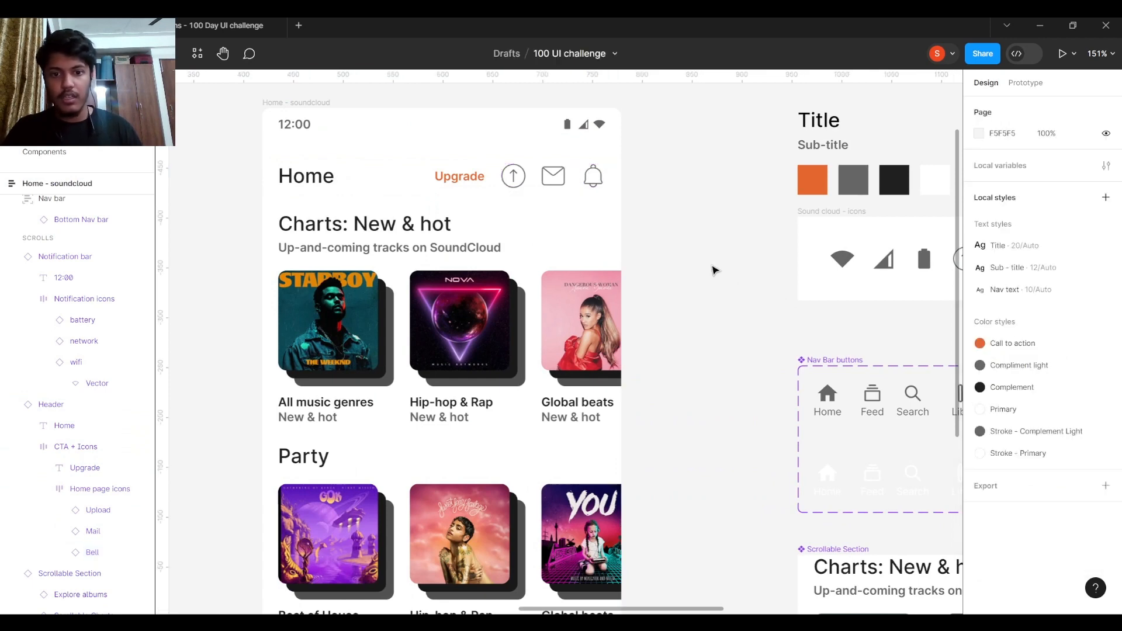
pyautogui.scroll(-5, 661, 317)
pyautogui.scroll(-3, 660, 317)
pyautogui.hscroll(8, 660, 317)
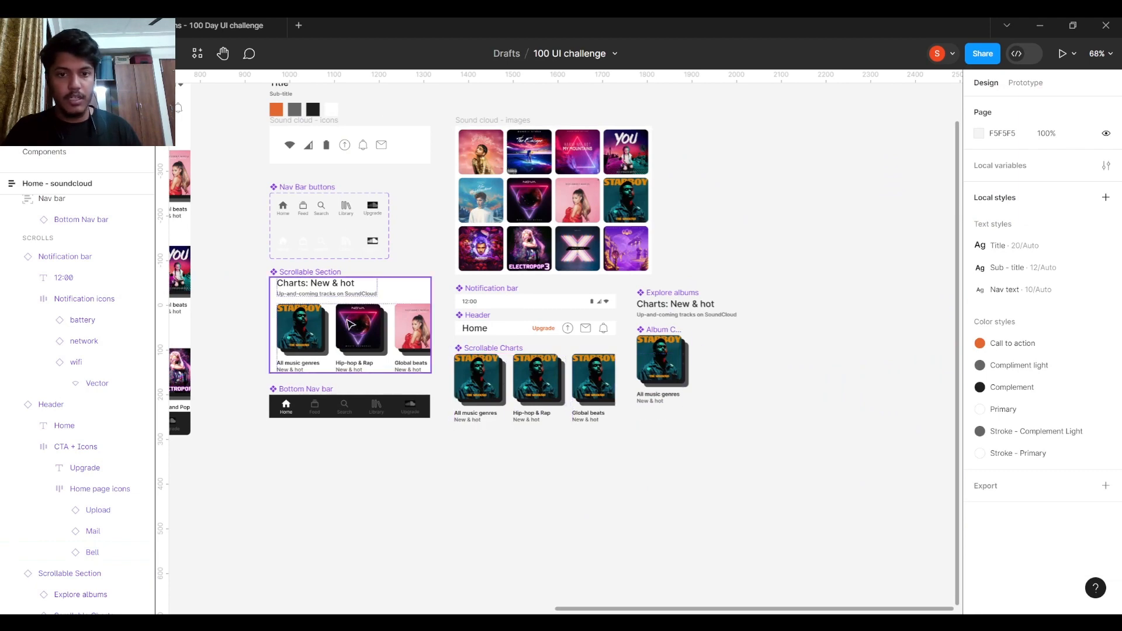
# - Inspect the cover image choices of the first Album Card in Scrollable Charts
pyautogui.scroll(5, 476, 379)
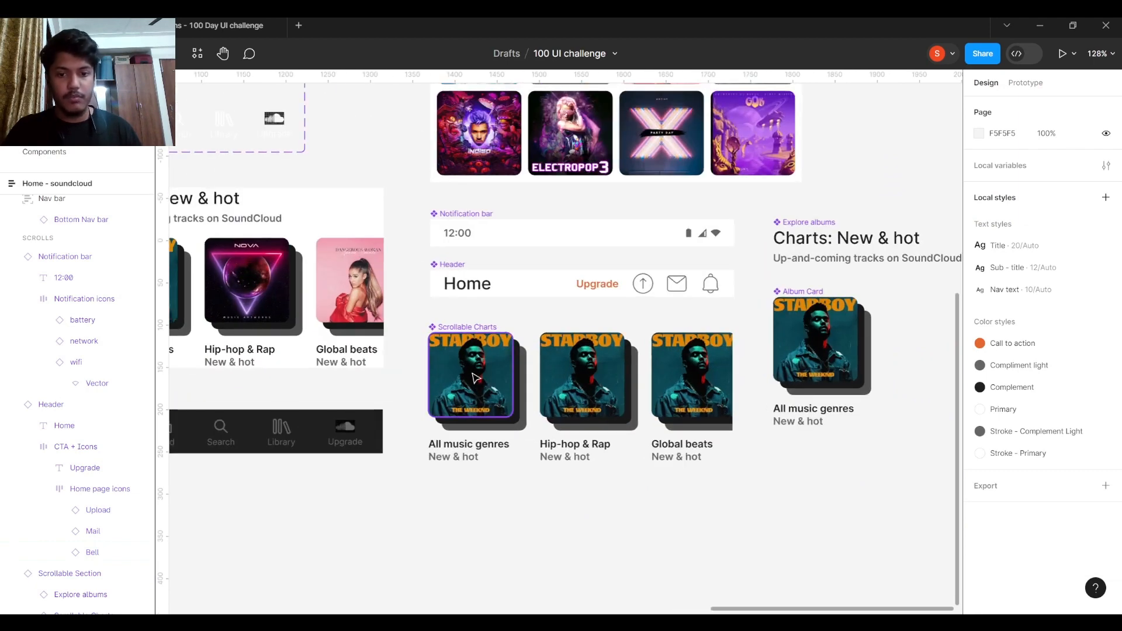
pyautogui.keyDown('ctrl'); pyautogui.click(473, 373); pyautogui.keyUp('ctrl')
pyautogui.press('Escape')
pyautogui.doubleClick(479, 376)
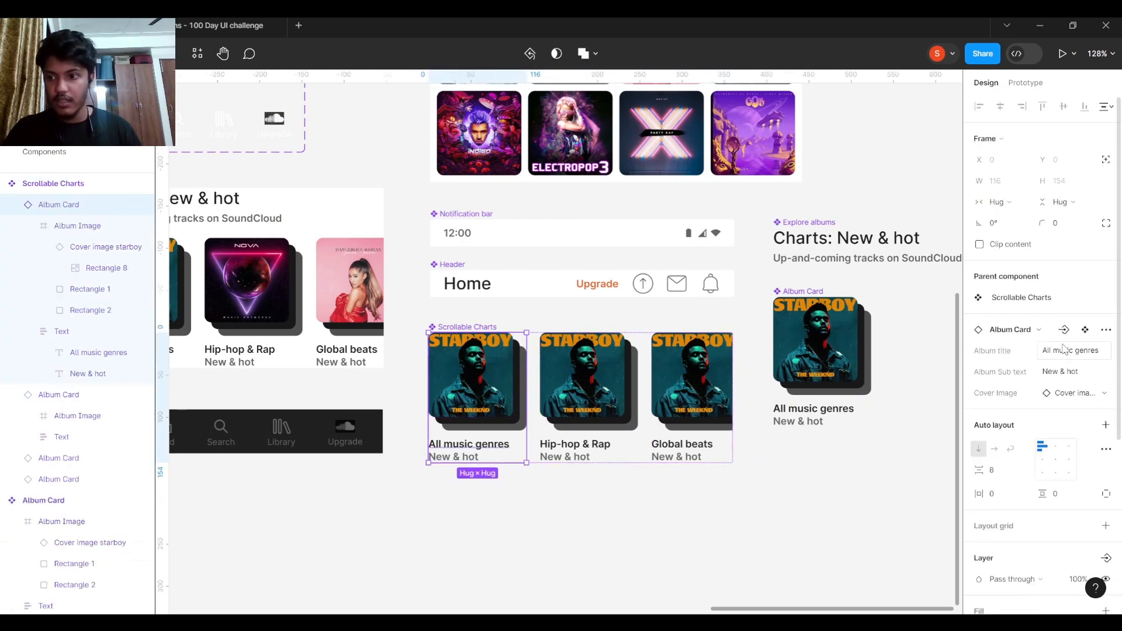
pyautogui.click(1087, 393)
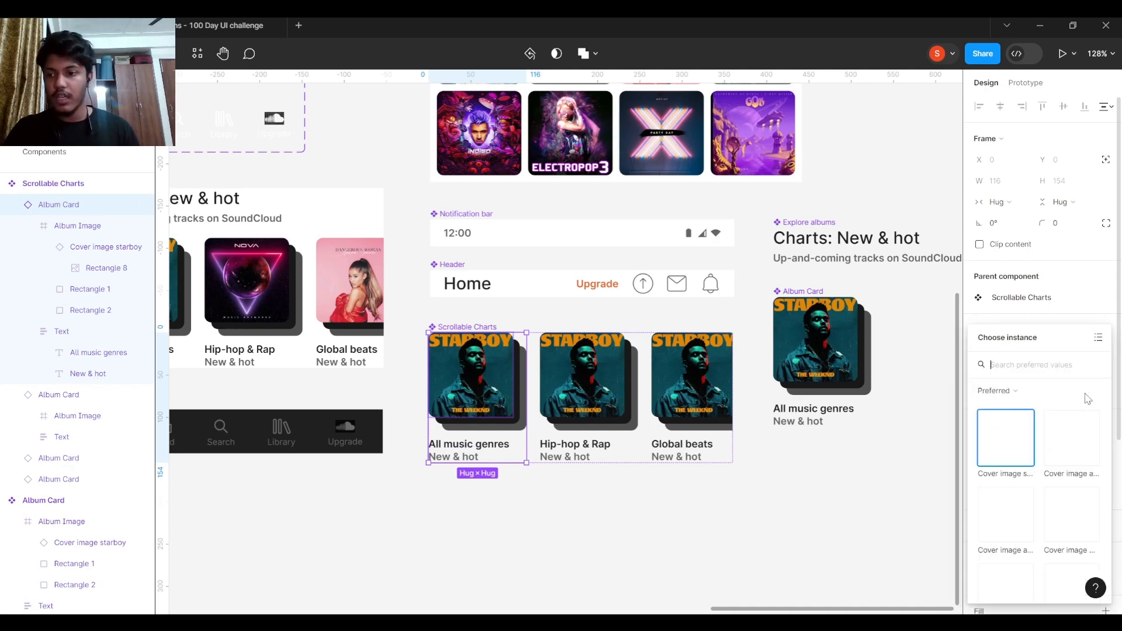
pyautogui.scroll(-2, 1032, 495)
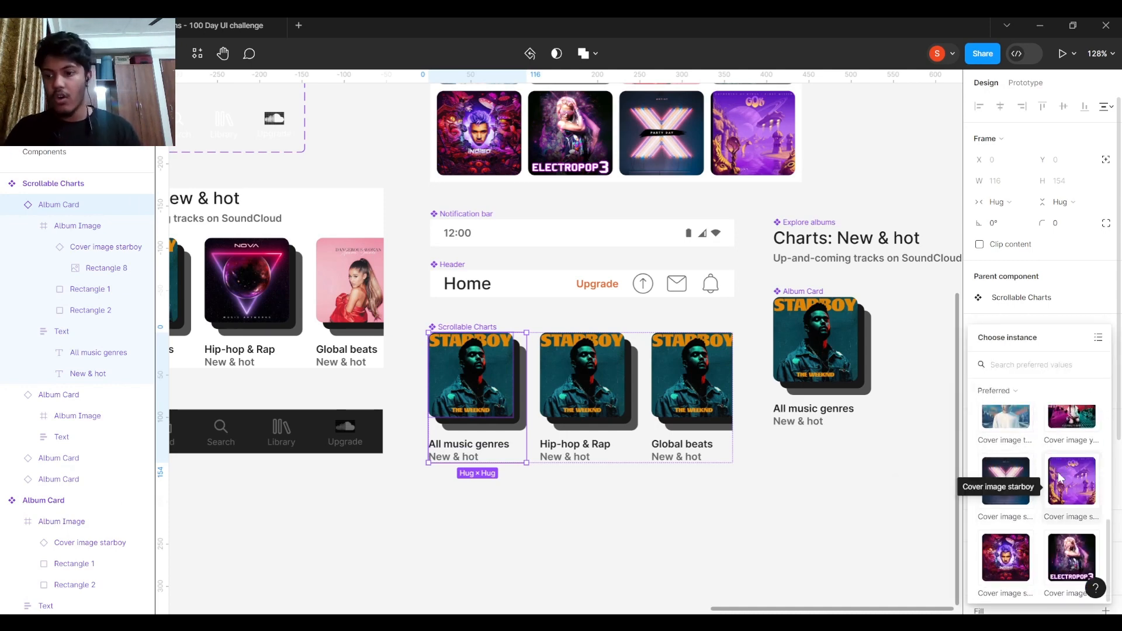
pyautogui.click(869, 460)
# - Select the Sound cloud - images frame, then deselect and pick the Home - soundcloud screen
pyautogui.scroll(-5, 869, 460)
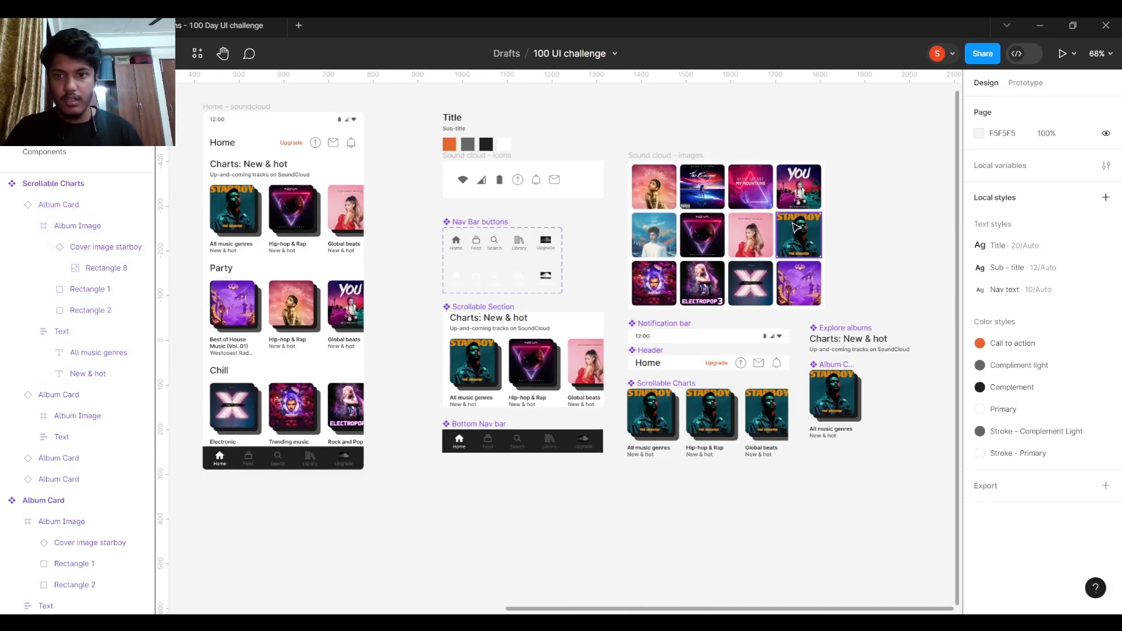
pyautogui.click(628, 186)
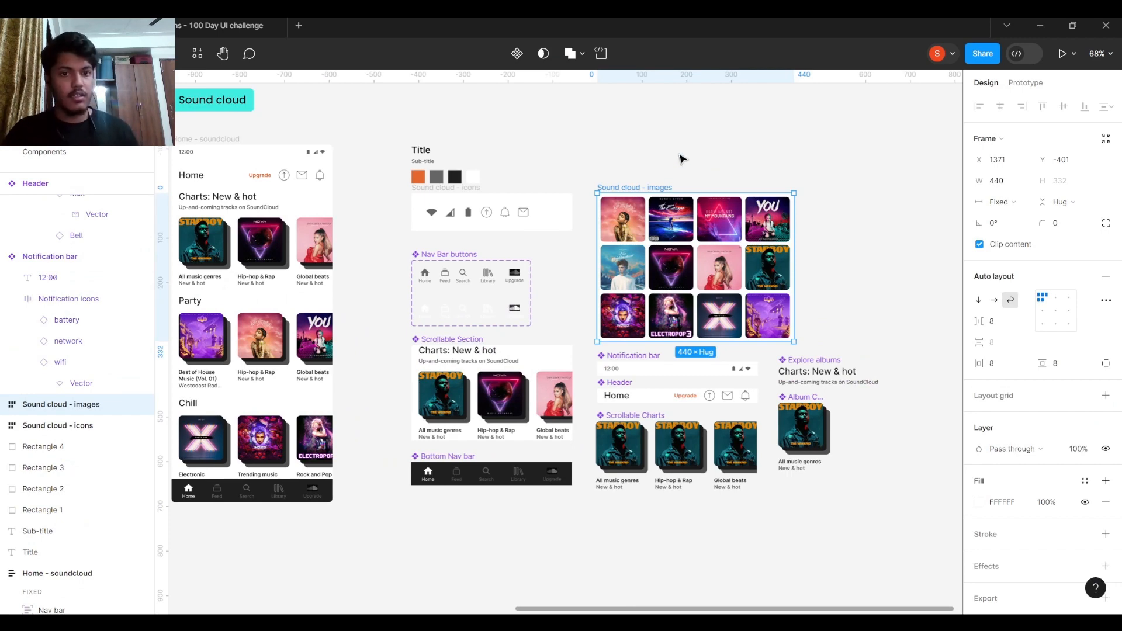
pyautogui.moveTo(620, 153); pyautogui.dragTo(773, 123)
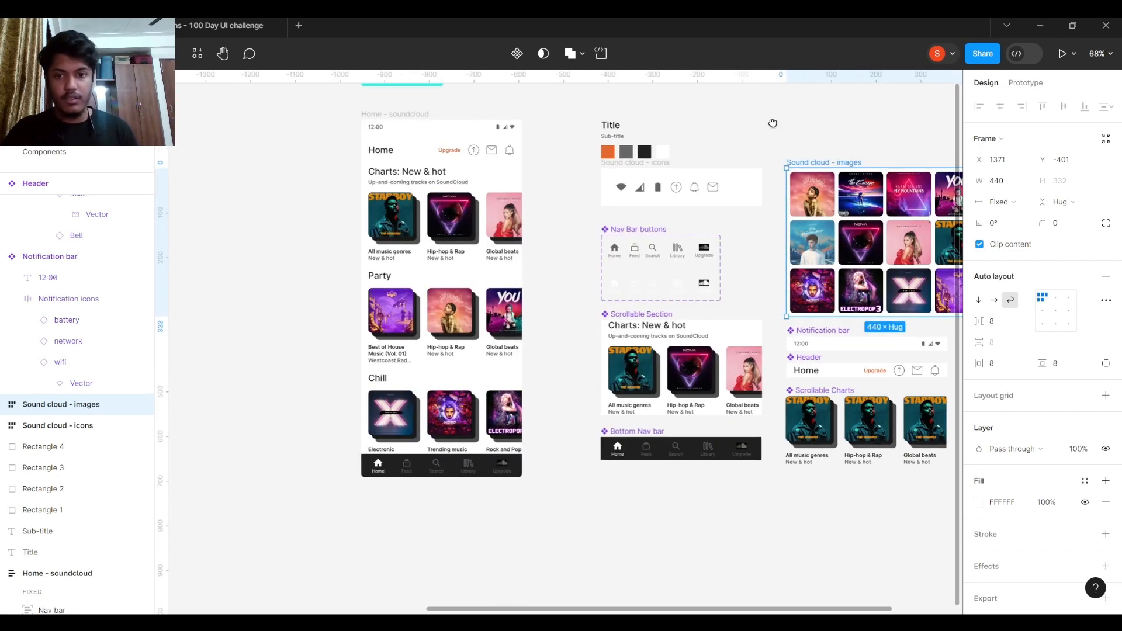
pyautogui.click(577, 227)
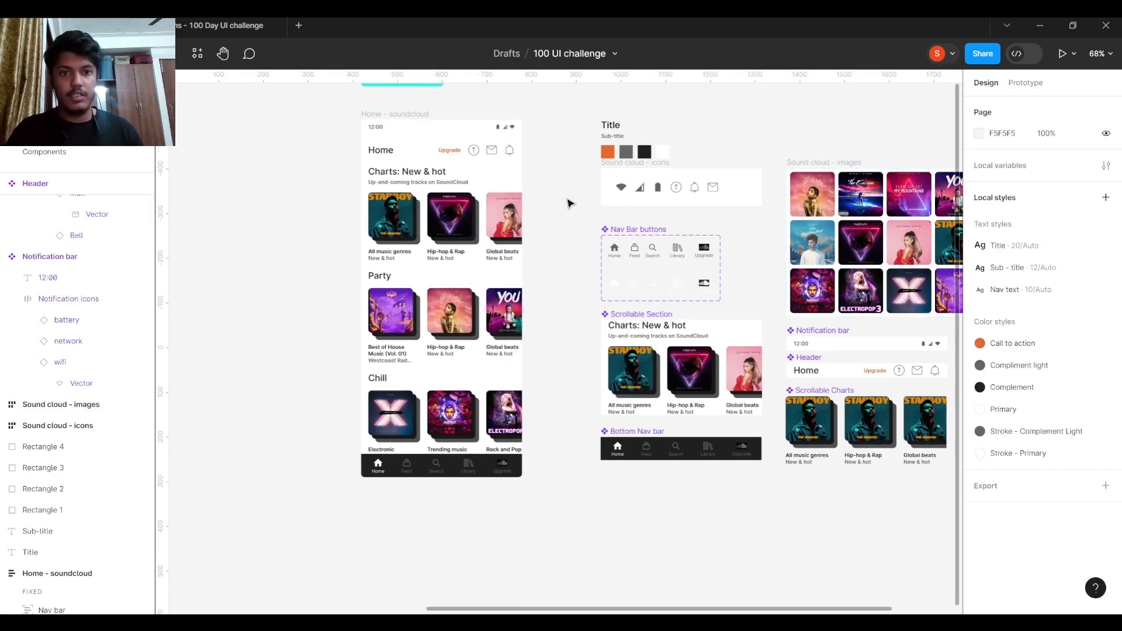
pyautogui.click(390, 114)
pyautogui.hotkey('ctrl', 'alt', 'Return')
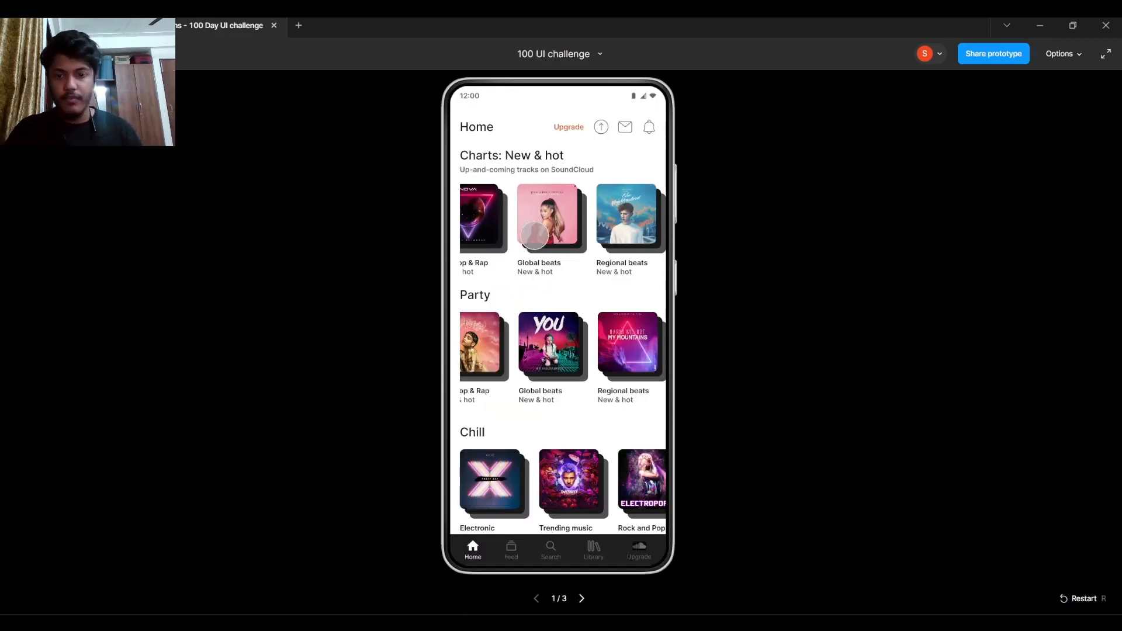
pyautogui.hscroll(-3, 534, 235)
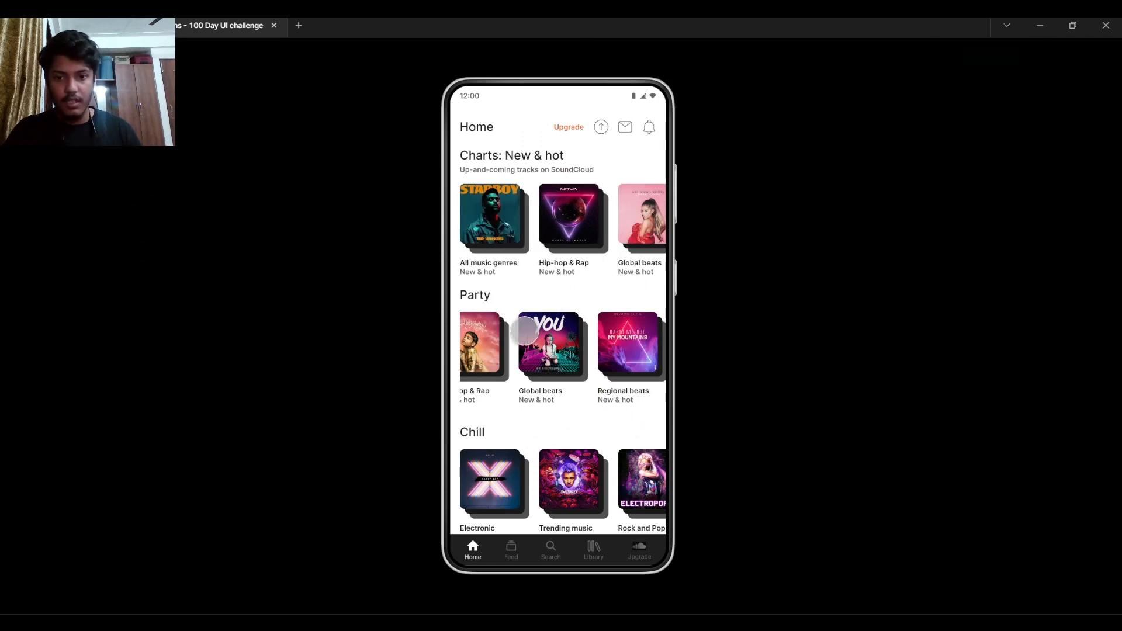
pyautogui.moveTo(525, 331); pyautogui.dragTo(681, 347)
pyautogui.moveTo(572, 211); pyautogui.dragTo(491, 222)
pyautogui.moveTo(585, 353); pyautogui.dragTo(484, 363)
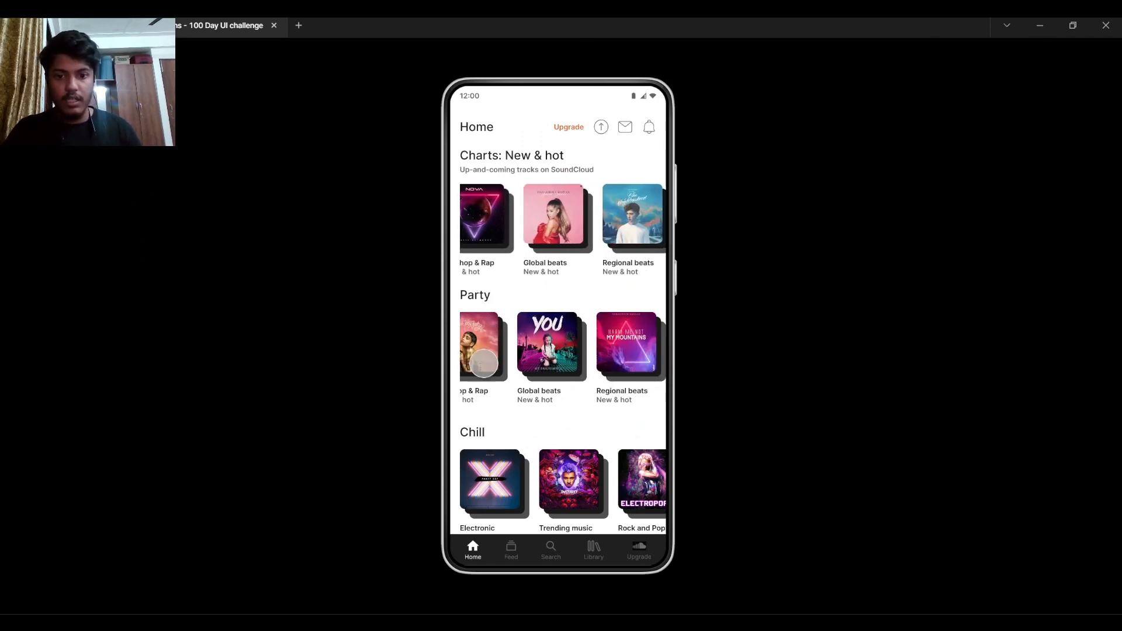
pyautogui.moveTo(586, 479); pyautogui.dragTo(491, 494)
pyautogui.scroll(-2, 556, 393)
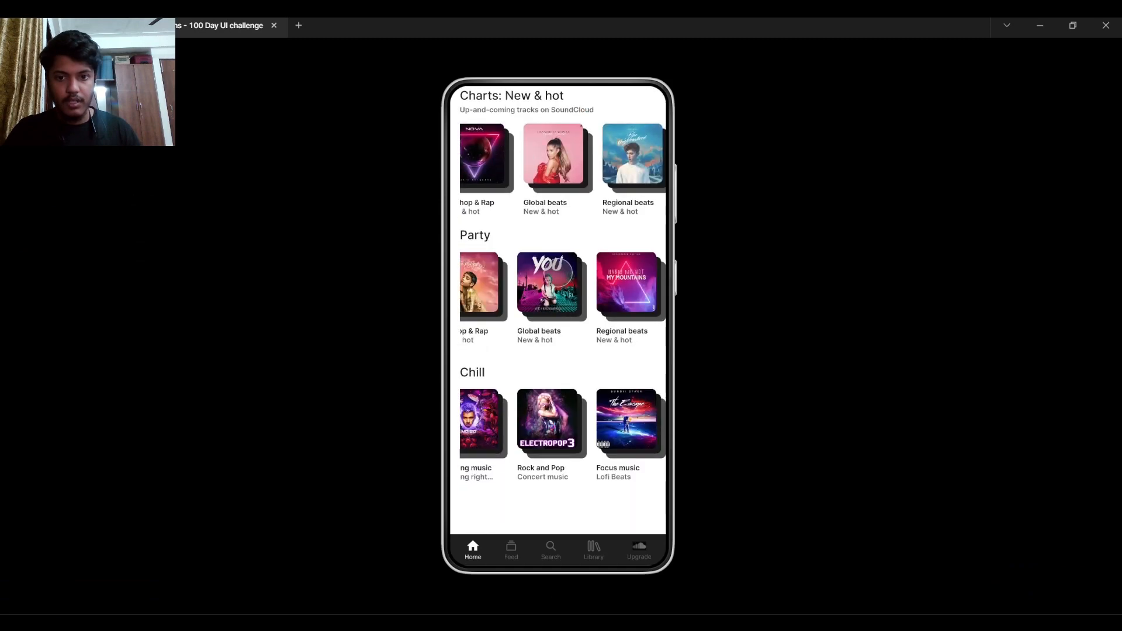
pyautogui.moveTo(557, 273); pyautogui.dragTo(560, 365)
pyautogui.moveTo(535, 214); pyautogui.dragTo(633, 228)
pyautogui.moveTo(528, 344); pyautogui.dragTo(627, 365)
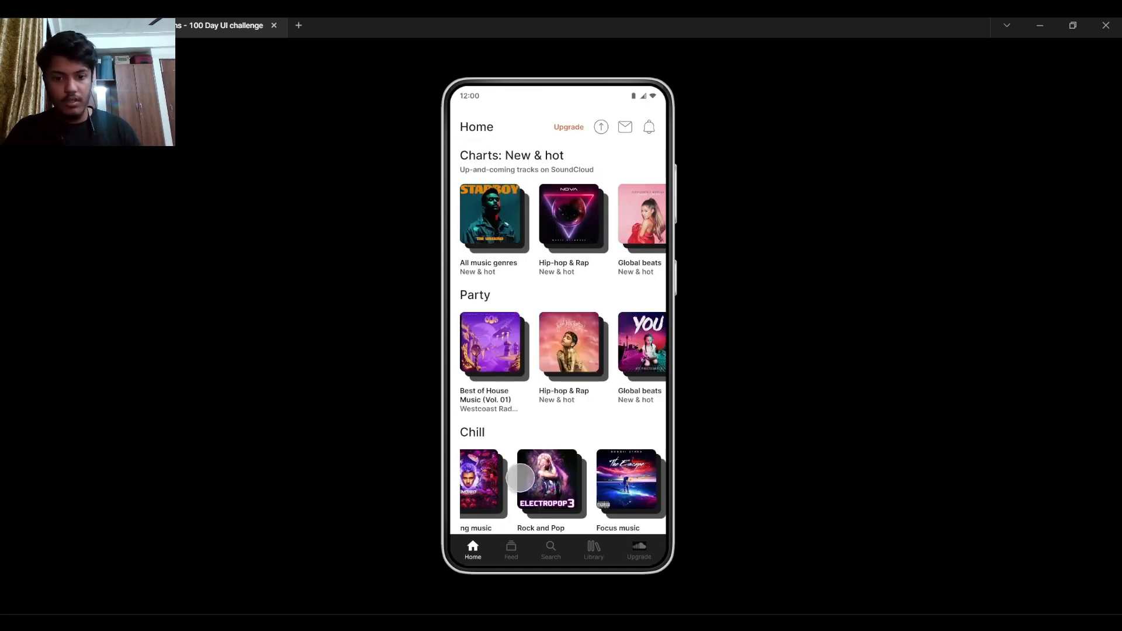
pyautogui.moveTo(520, 478); pyautogui.dragTo(584, 407)
pyautogui.press('Escape')
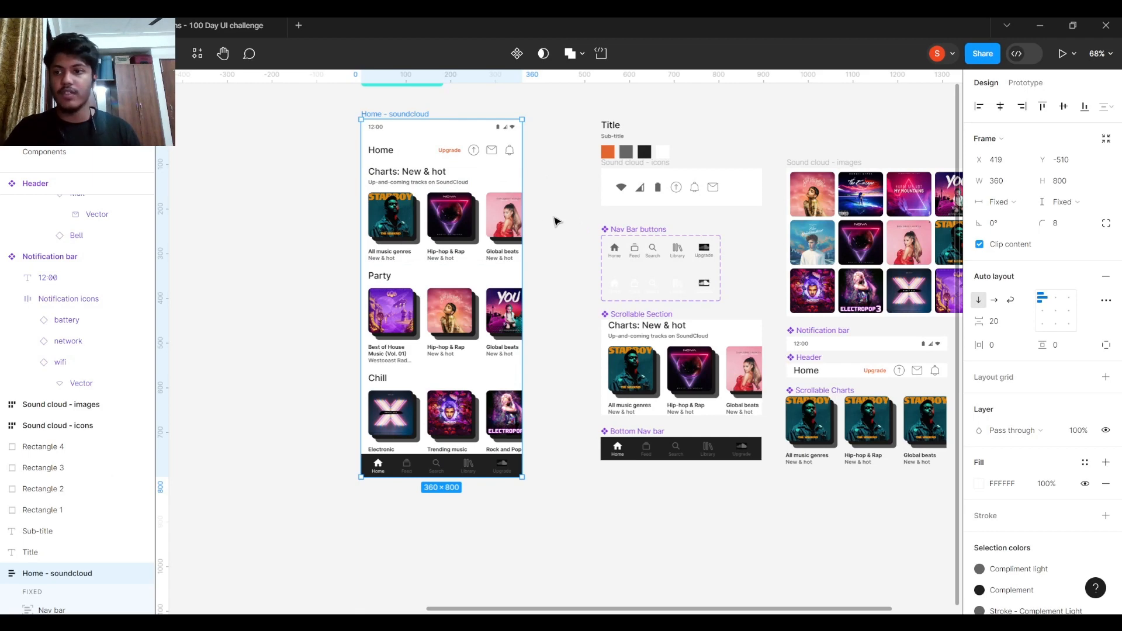
# - In prototype settings, keep the Scrollable Charts row's overflow set to Horizontal
pyautogui.click(1025, 82)
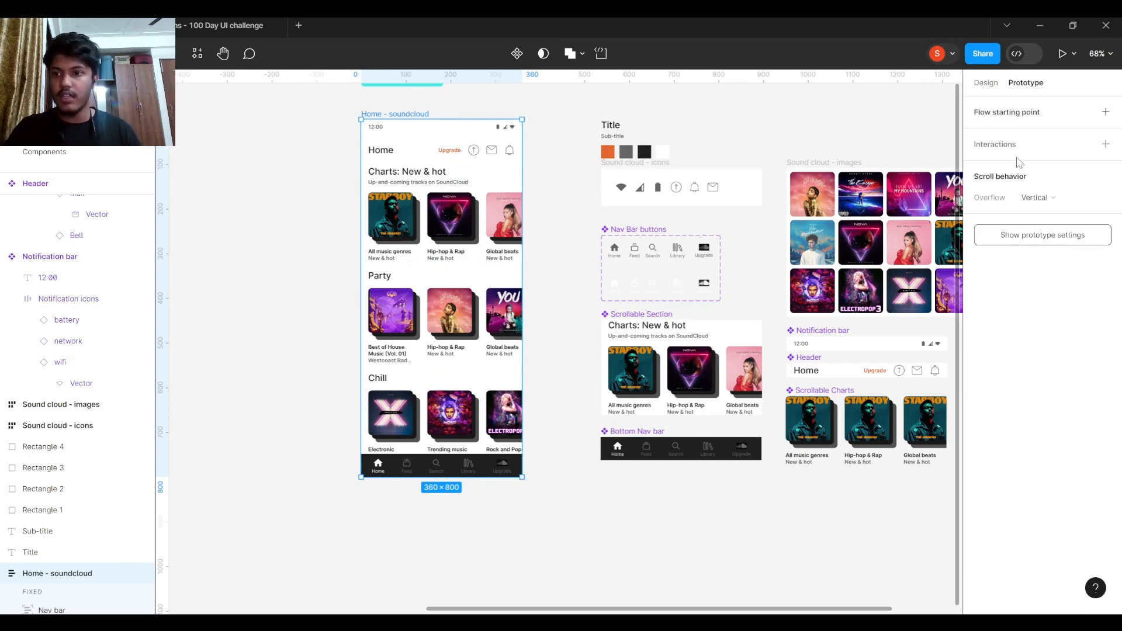
pyautogui.hscroll(5, 610, 373)
pyautogui.scroll(-1, 611, 373)
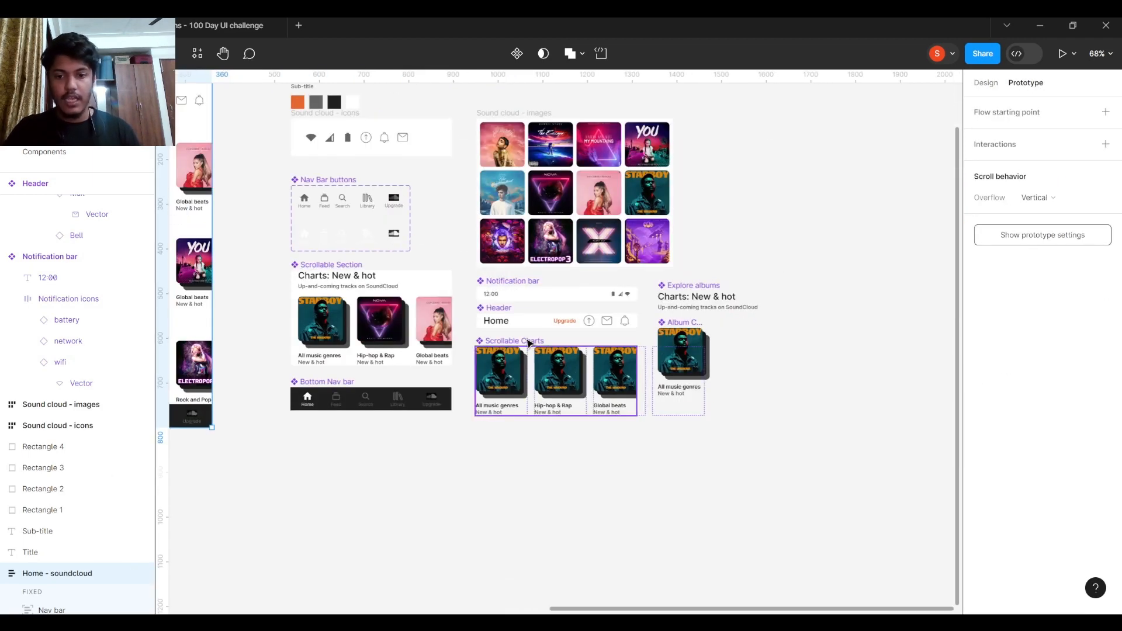
pyautogui.click(528, 343)
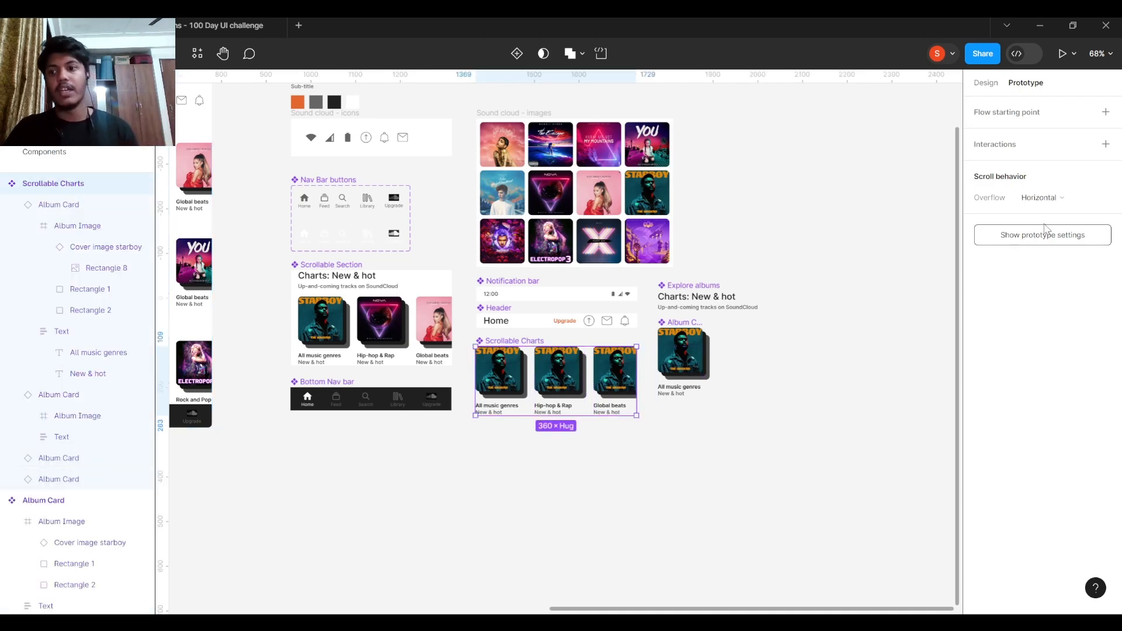
pyautogui.click(1059, 199)
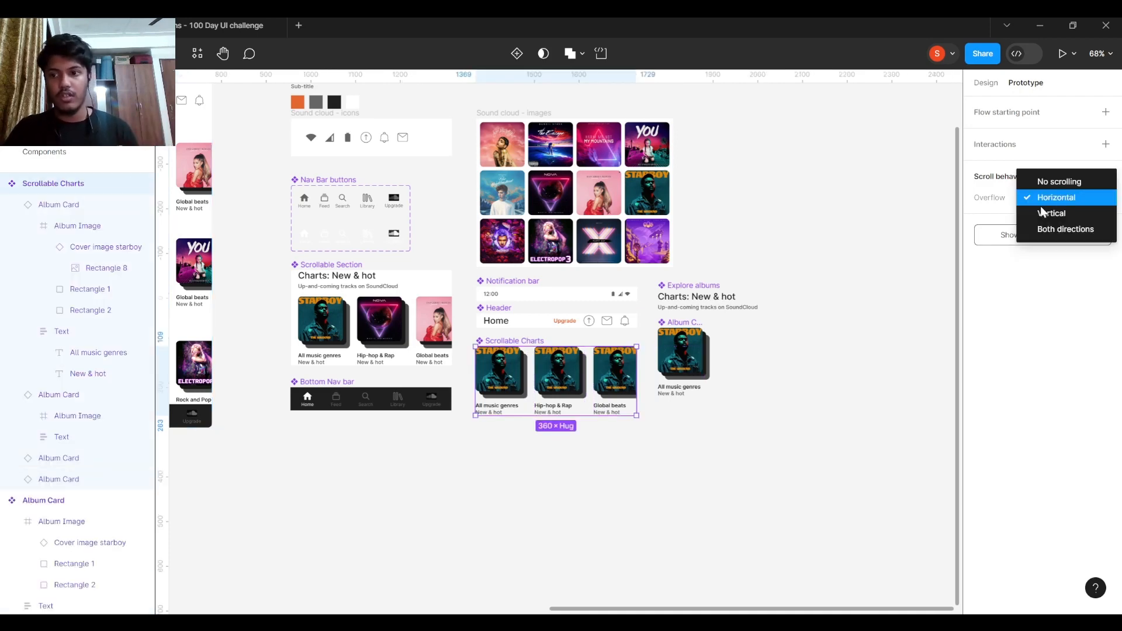
pyautogui.click(899, 340)
# - Check scrolling on the Home screen, the Charts: New & hot section and the Scrollable Charts component
pyautogui.moveTo(528, 393); pyautogui.dragTo(676, 464)
pyautogui.scroll(-1, 675, 465)
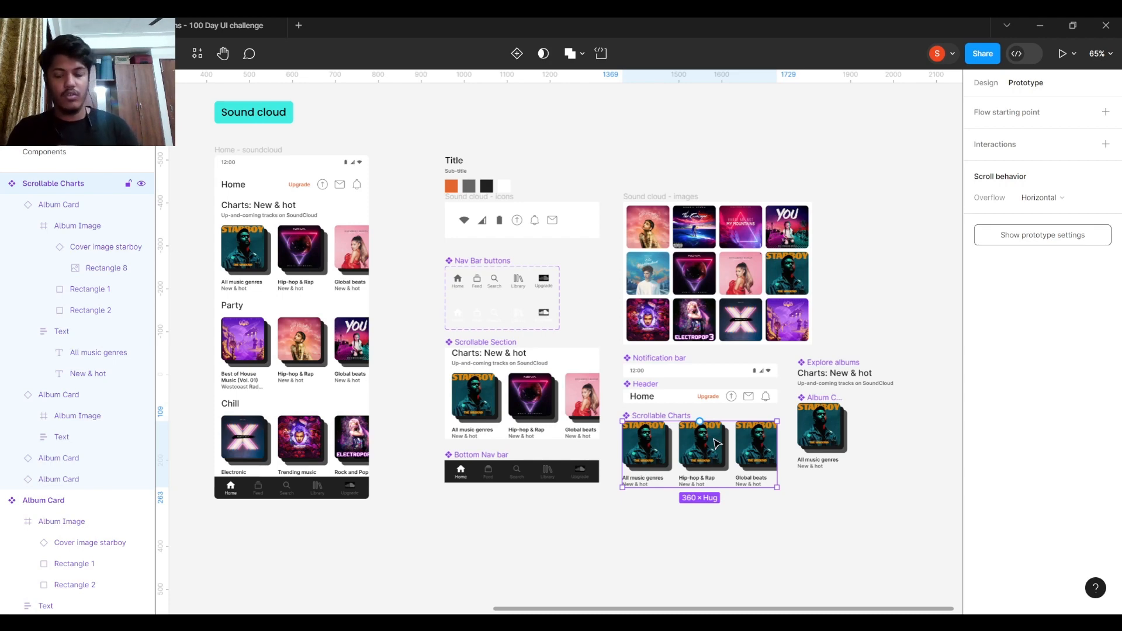
pyautogui.hscroll(-5, 716, 445)
pyautogui.scroll(3, 671, 215)
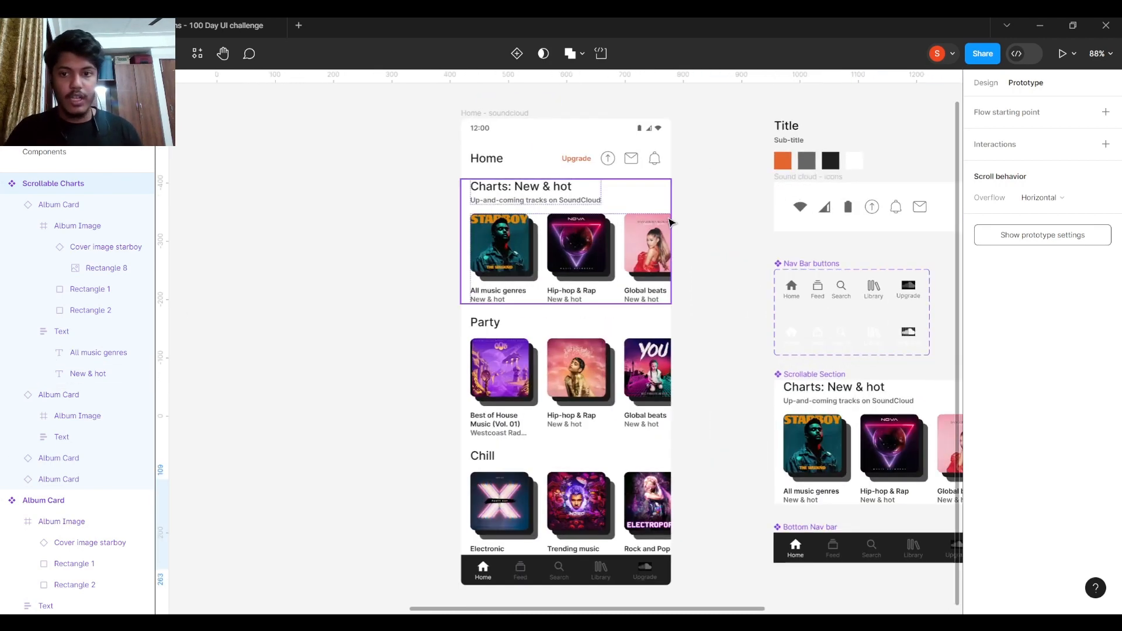
pyautogui.click(542, 125)
pyautogui.hscroll(4, 435, 201)
pyautogui.scroll(-1, 435, 200)
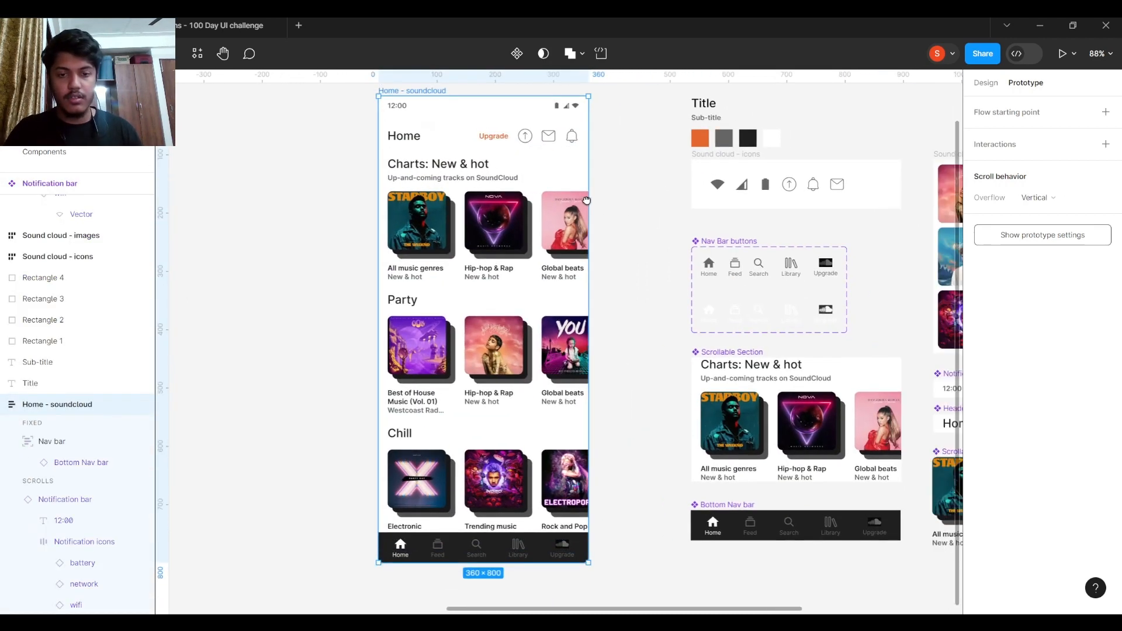
pyautogui.click(436, 201)
pyautogui.scroll(-3, 482, 249)
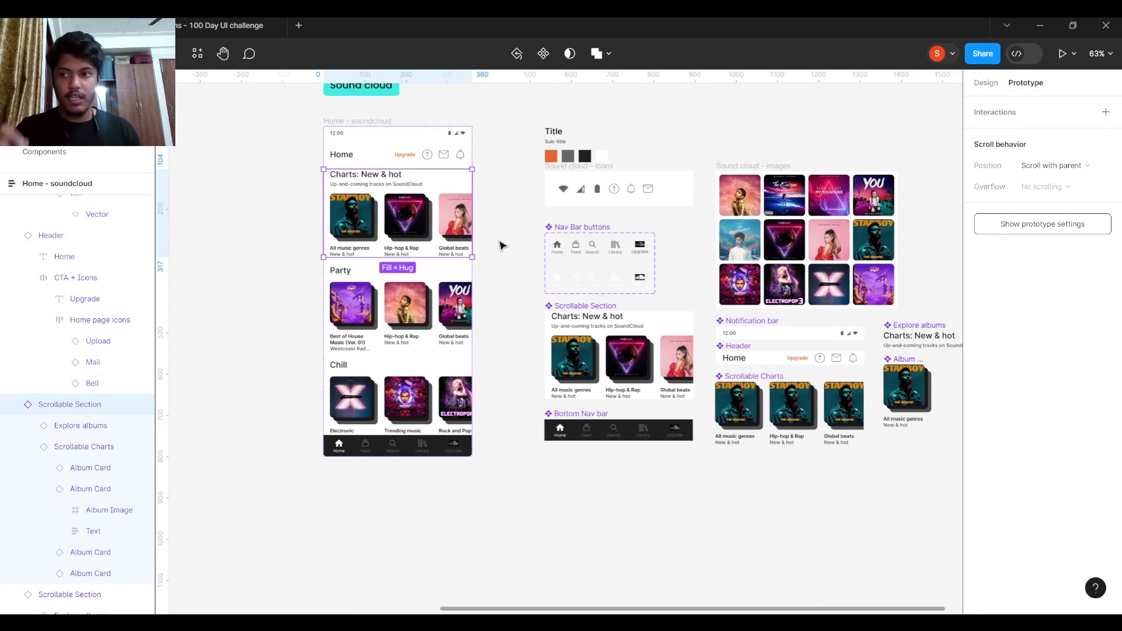
pyautogui.click(759, 380)
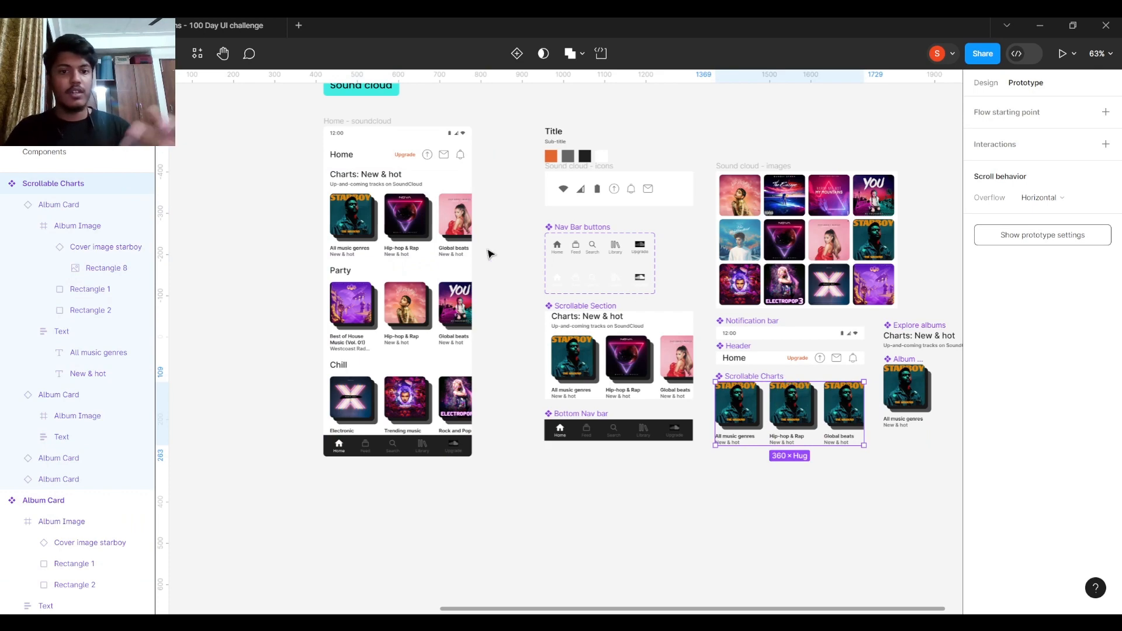
pyautogui.keyDown('ctrl'); pyautogui.scroll(3, 476, 248); pyautogui.keyUp('ctrl')
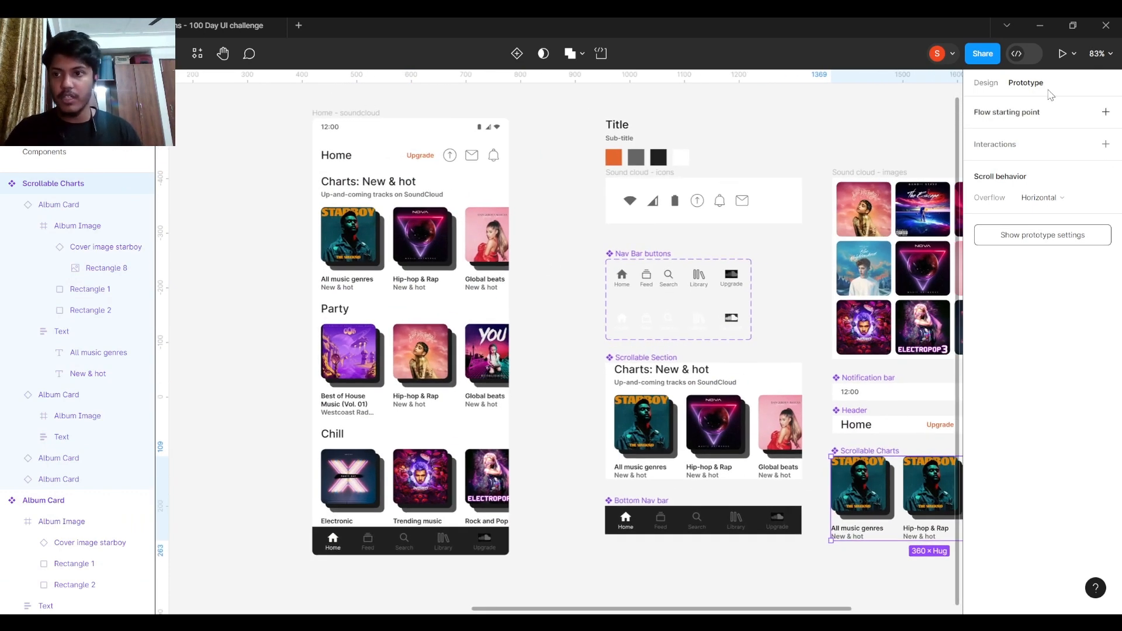
# - Back in Design properties, bring the home screen into view and select its Bottom Nav bar
pyautogui.click(985, 83)
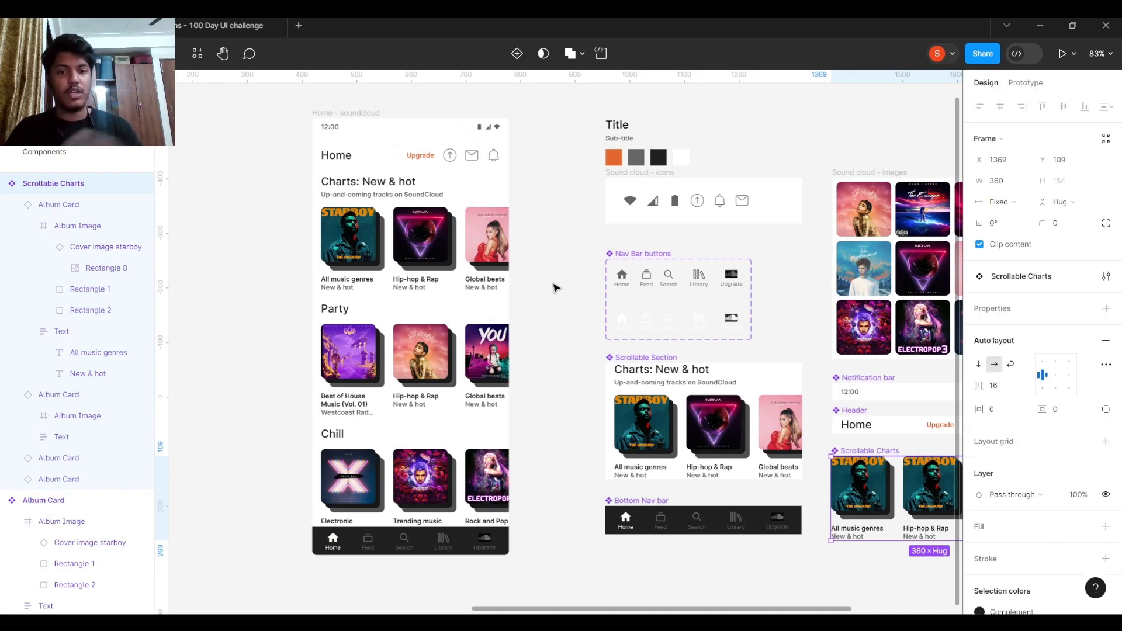
pyautogui.hscroll(3, 560, 292)
pyautogui.scroll(-1, 631, 285)
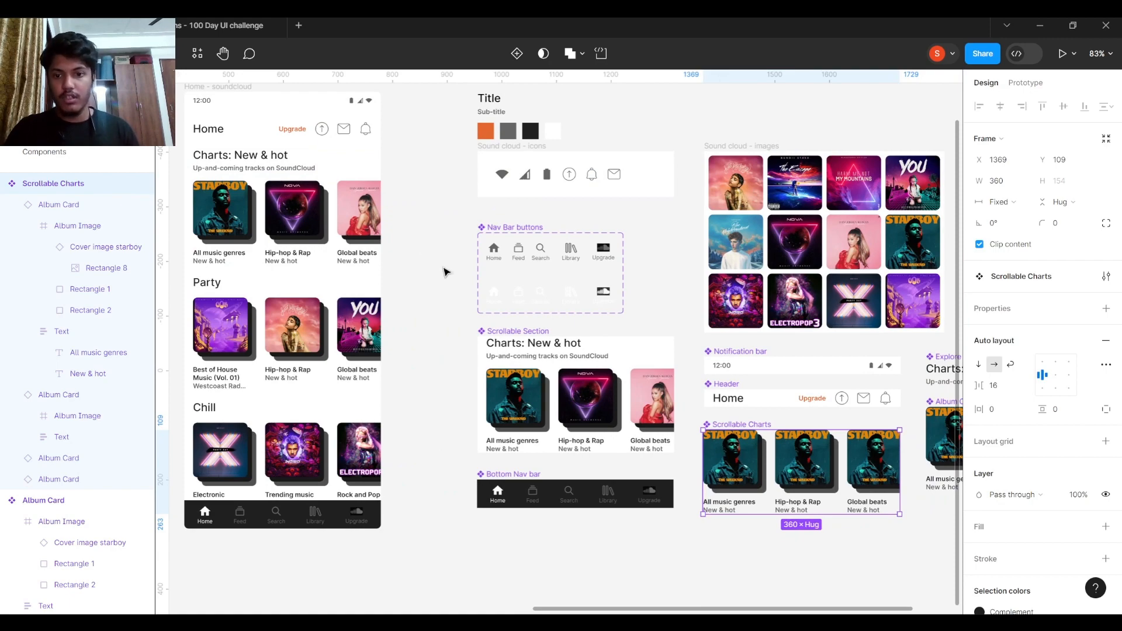
pyautogui.moveTo(422, 267); pyautogui.dragTo(580, 227)
pyautogui.scroll(2, 510, 471)
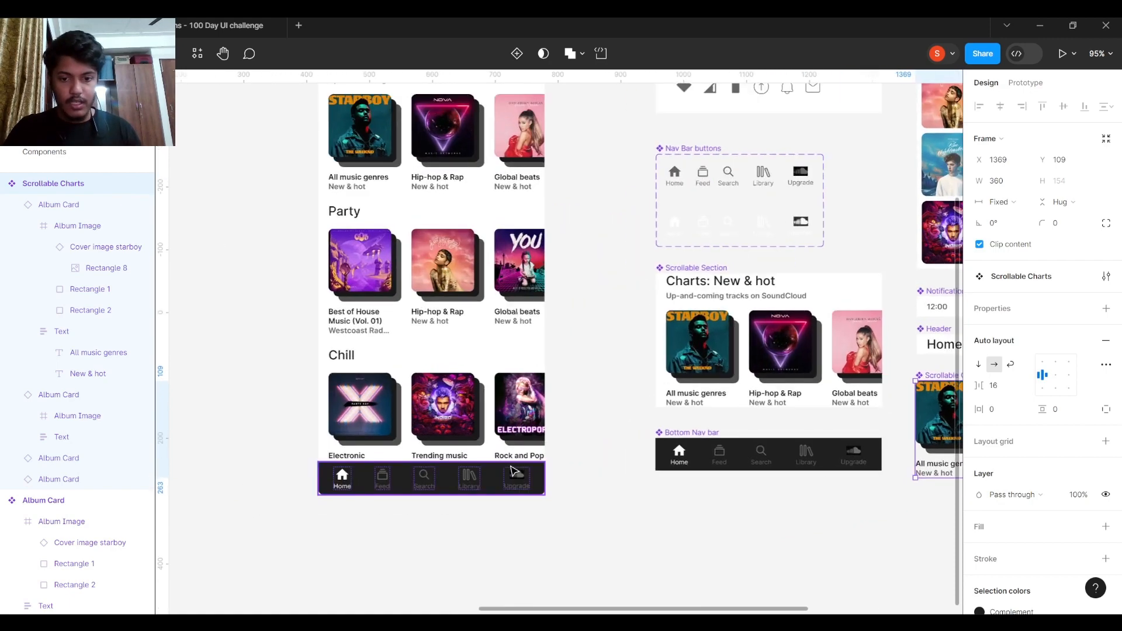
pyautogui.moveTo(577, 449); pyautogui.dragTo(651, 400)
pyautogui.scroll(5, 670, 416)
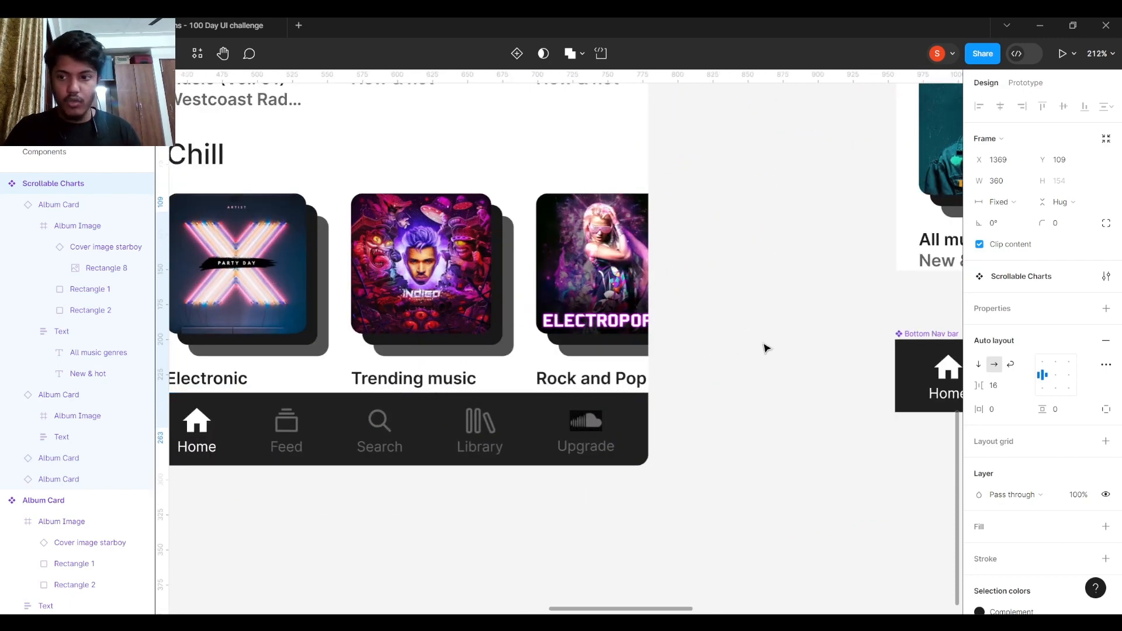
pyautogui.moveTo(766, 349); pyautogui.dragTo(506, 340)
pyautogui.scroll(-4, 507, 340)
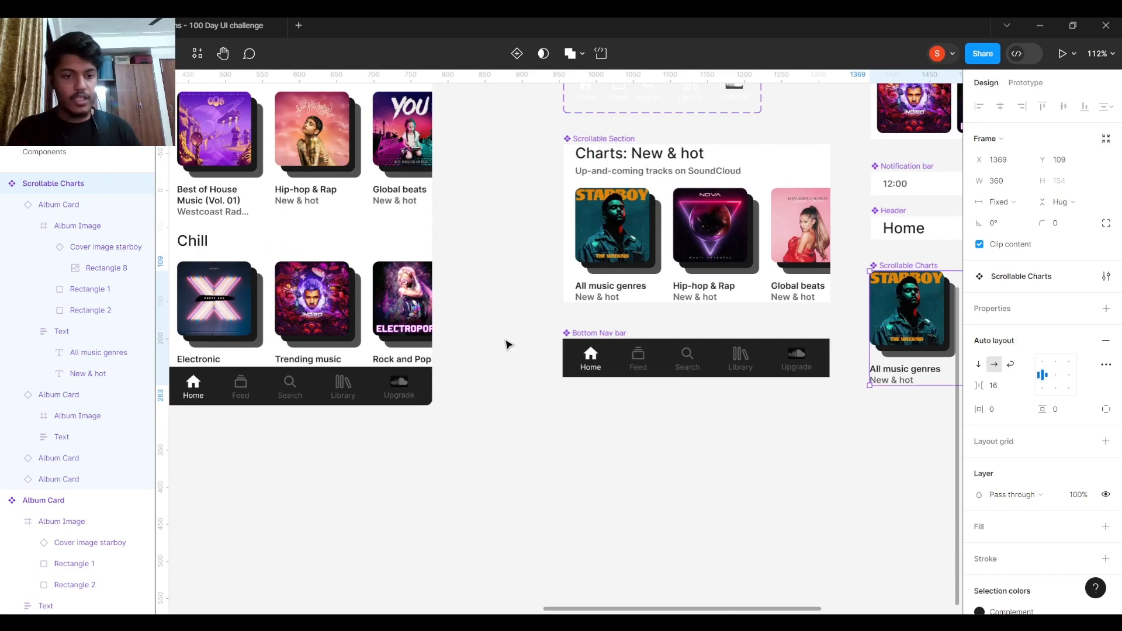
pyautogui.hscroll(-1, 497, 345)
pyautogui.click(626, 335)
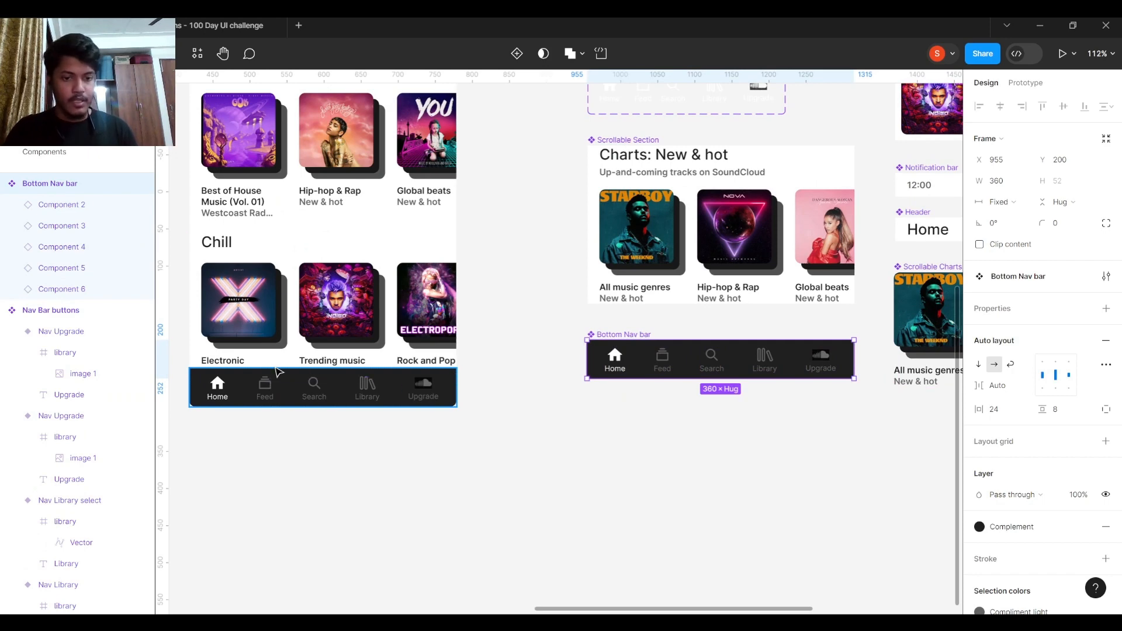
# - Drag the nav bar out of the Home - soundcloud frame to sit below it
pyautogui.scroll(-5, 544, 388)
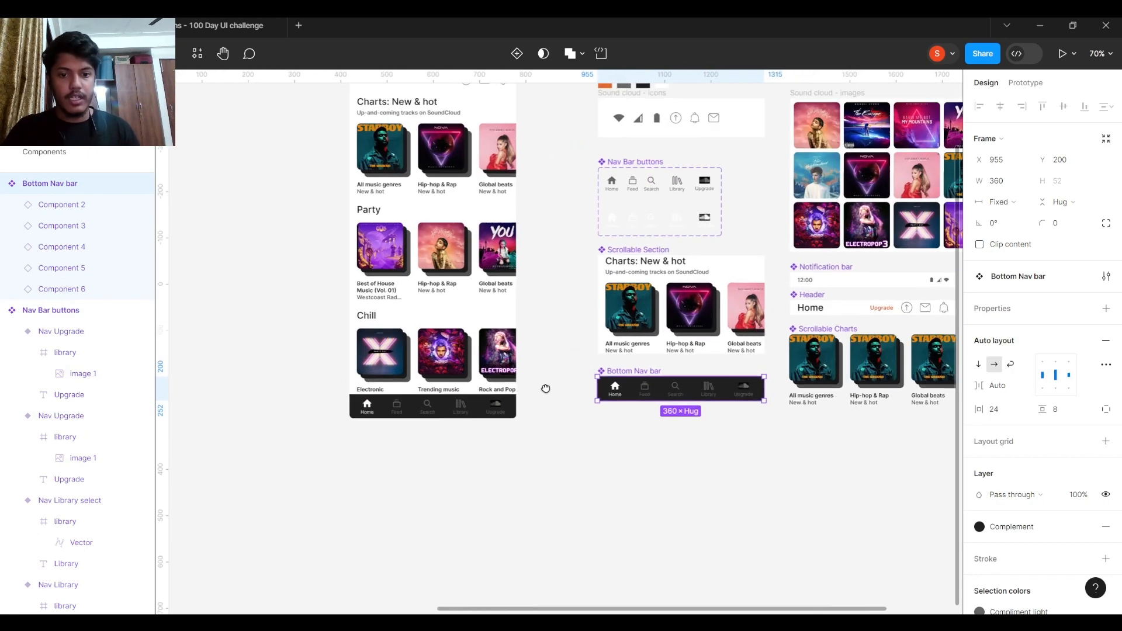
pyautogui.click(523, 316)
pyautogui.moveTo(523, 316)
pyautogui.mouseDown()
pyautogui.moveTo(576, 316)
pyautogui.moveTo(496, 317)
pyautogui.moveTo(540, 316)
pyautogui.moveTo(523, 316)
pyautogui.mouseUp()
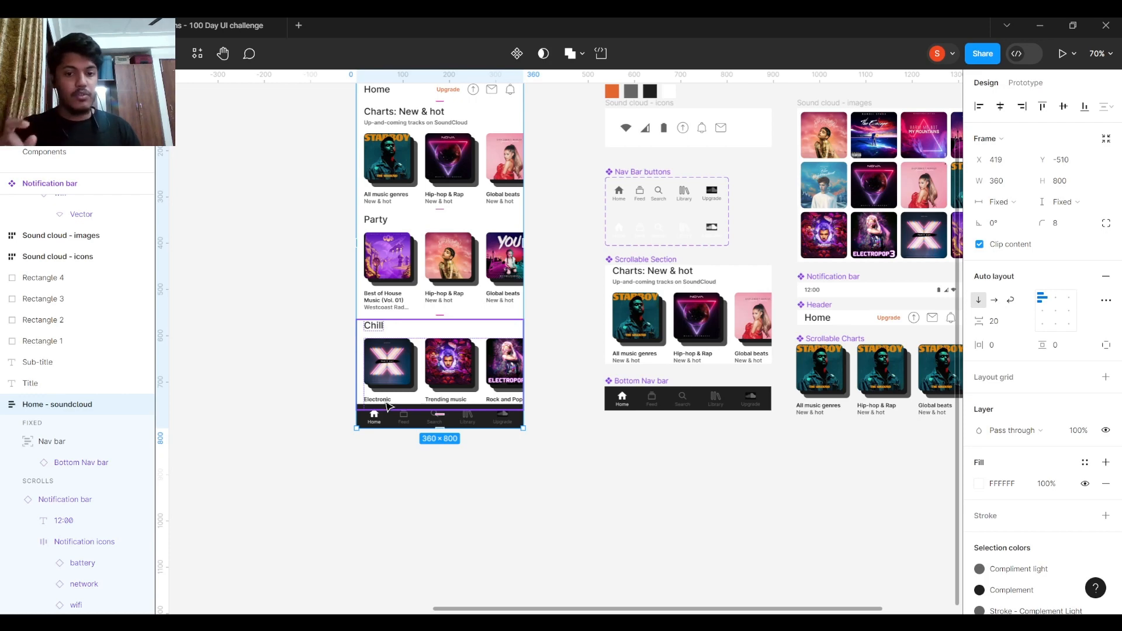
pyautogui.scroll(3, 523, 408)
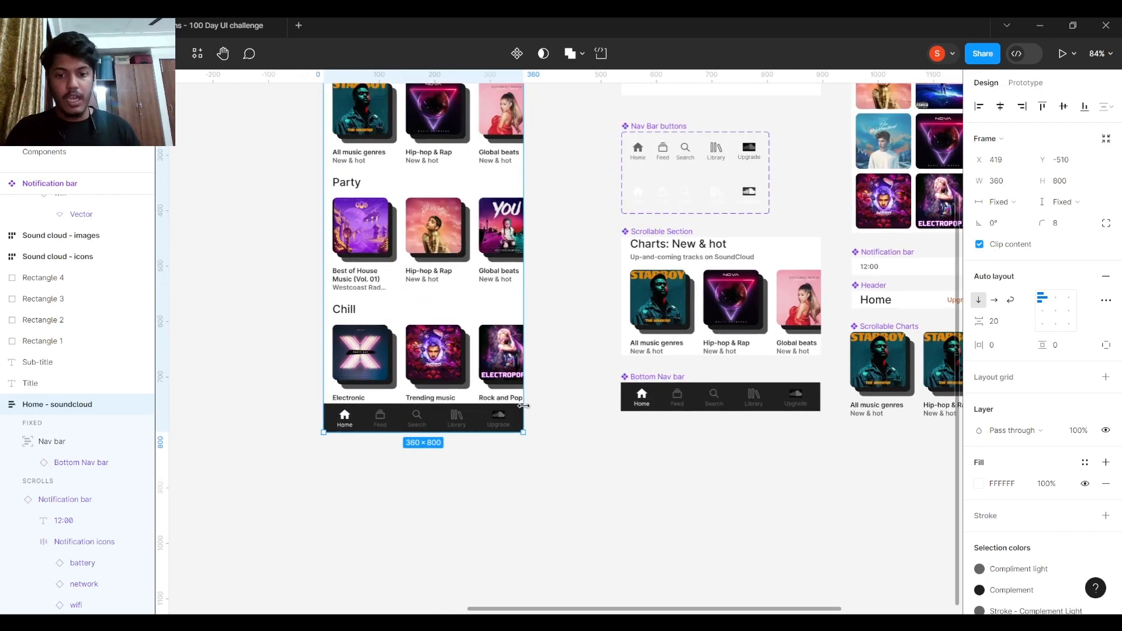
pyautogui.scroll(3, 654, 400)
pyautogui.click(628, 377)
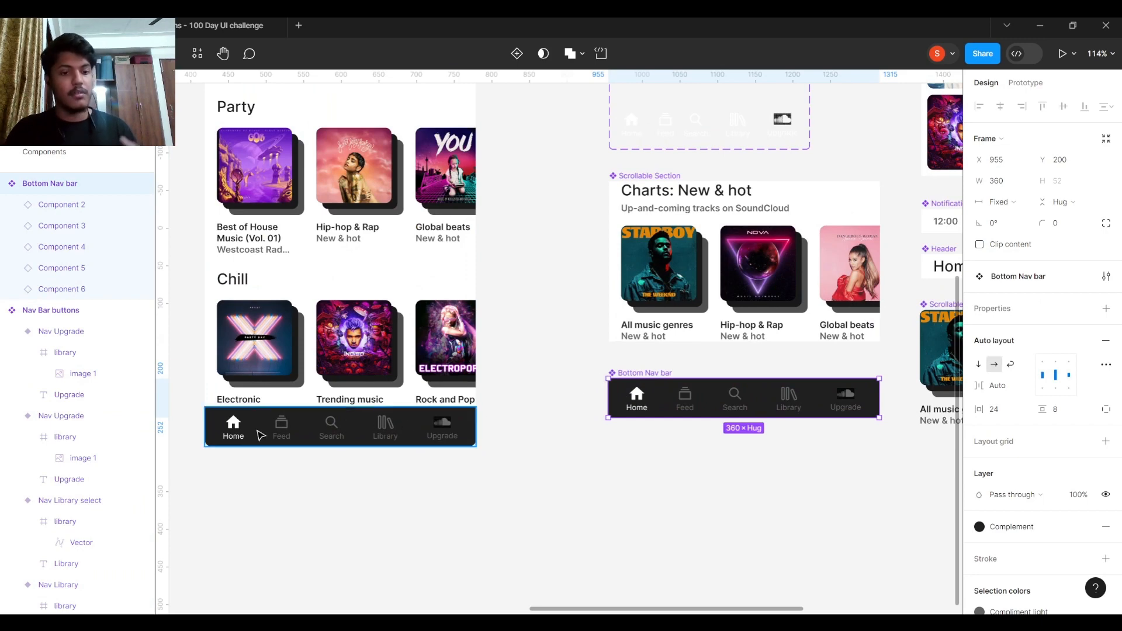
pyautogui.moveTo(258, 436); pyautogui.dragTo(442, 512)
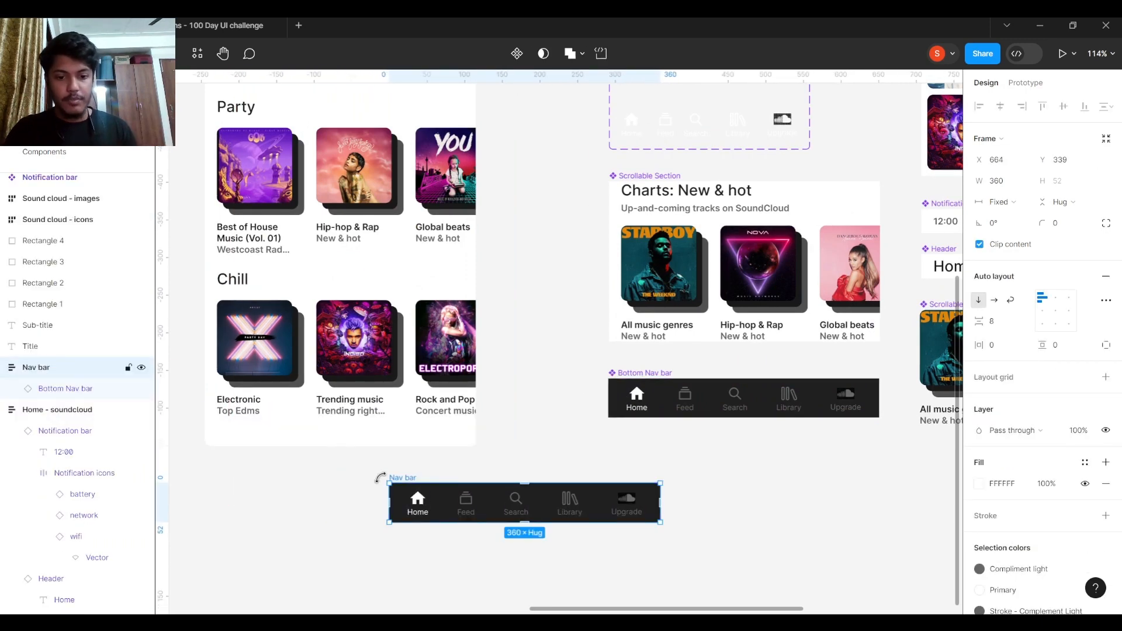
# - Check the nav bar instance's width sizing, then select the parent Nav bar frame
pyautogui.scroll(5, 418, 466)
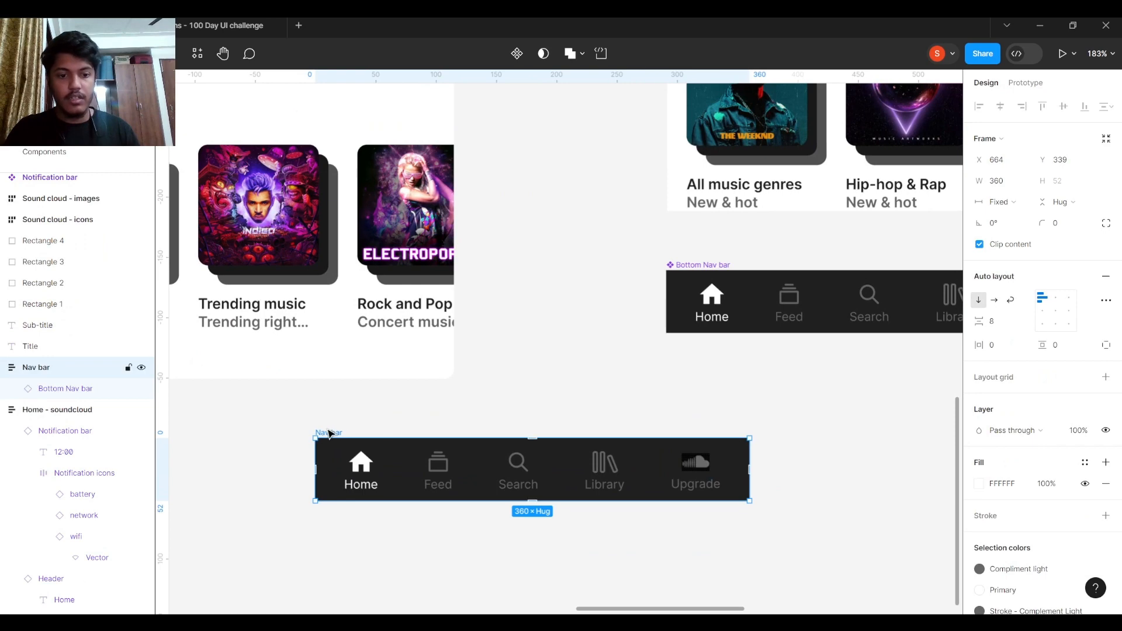
pyautogui.click(419, 417)
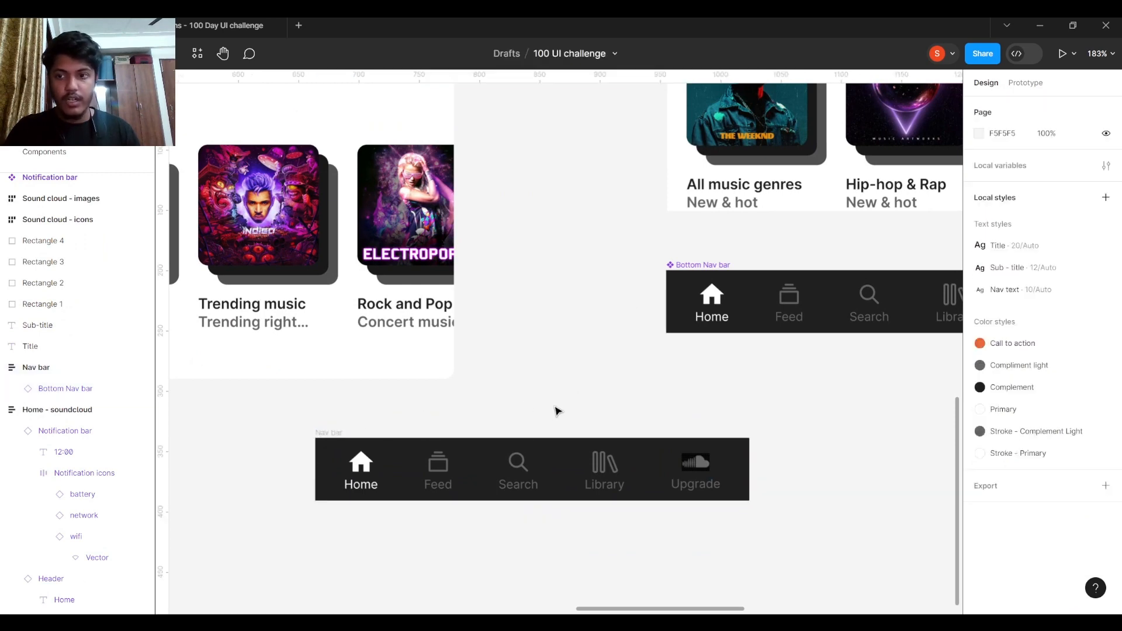
pyautogui.click(540, 468)
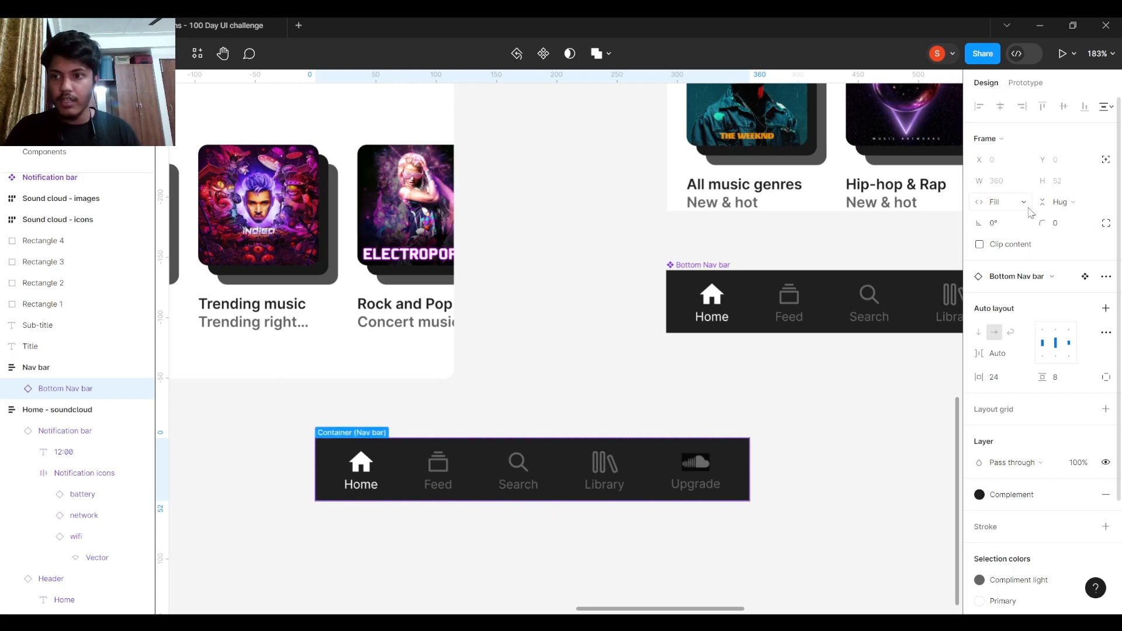
pyautogui.click(1028, 208)
pyautogui.click(427, 416)
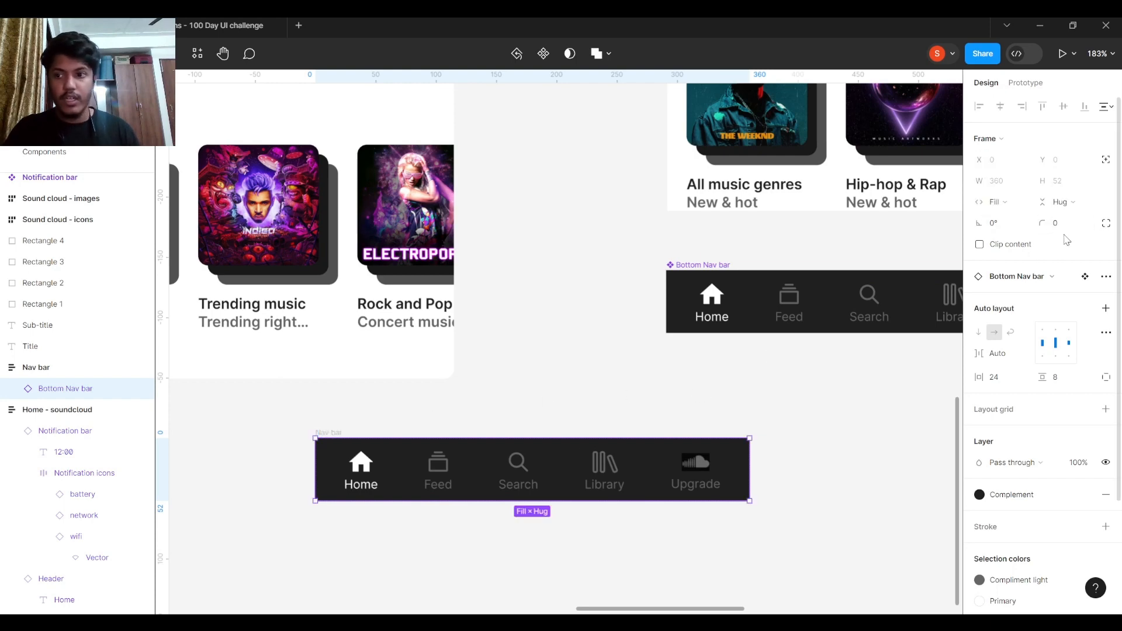
pyautogui.click(420, 393)
pyautogui.click(328, 432)
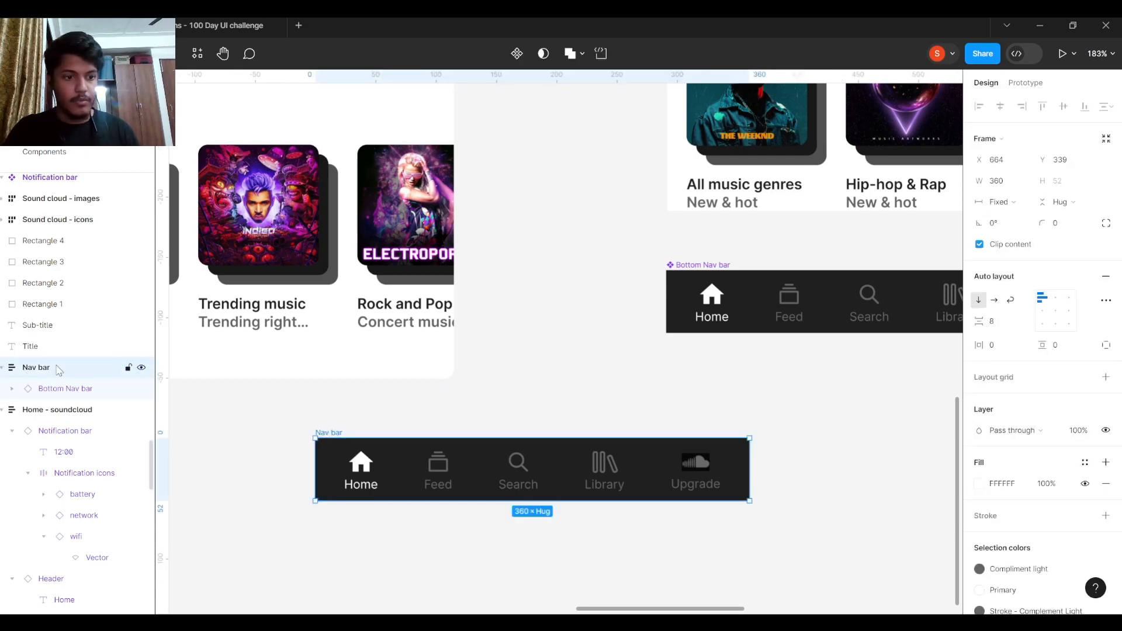
# - Alt-drag a Bottom Nav bar instance into the Home - soundcloud screen below the Chill row
pyautogui.moveTo(559, 391); pyautogui.dragTo(687, 409)
pyautogui.click(637, 409)
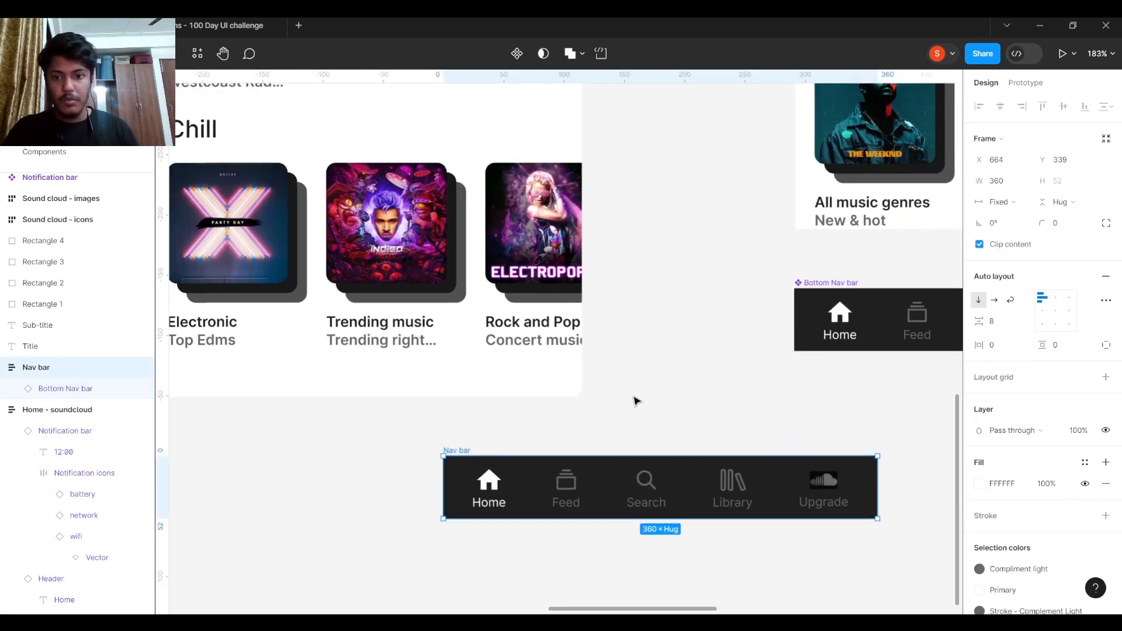
pyautogui.click(805, 284)
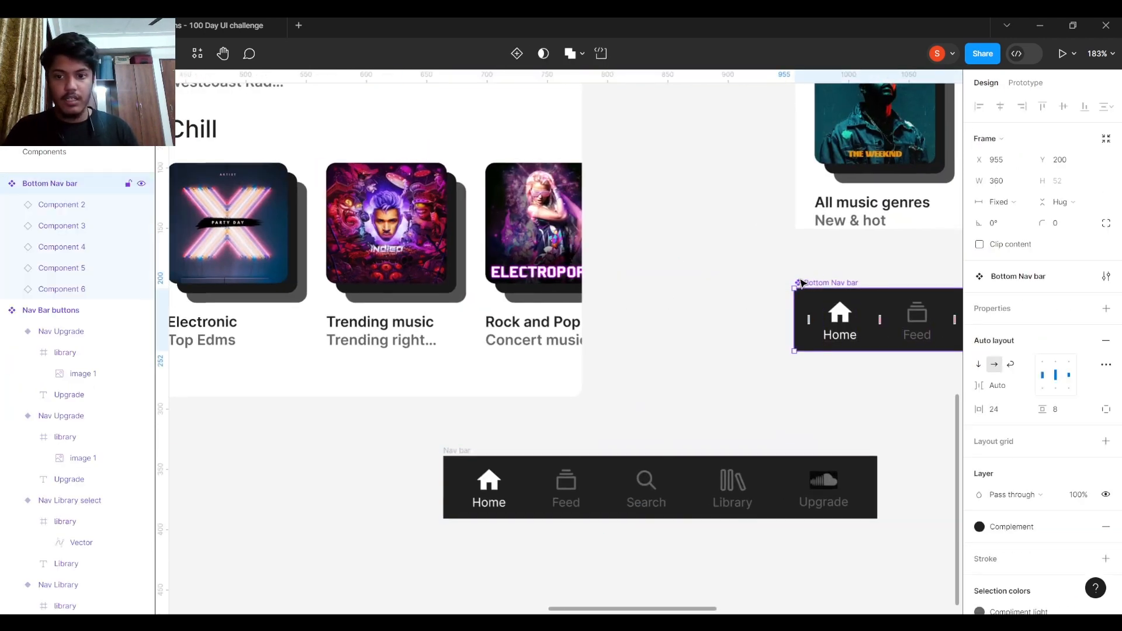
pyautogui.scroll(-5, 805, 284)
pyautogui.moveTo(805, 285); pyautogui.dragTo(499, 313)
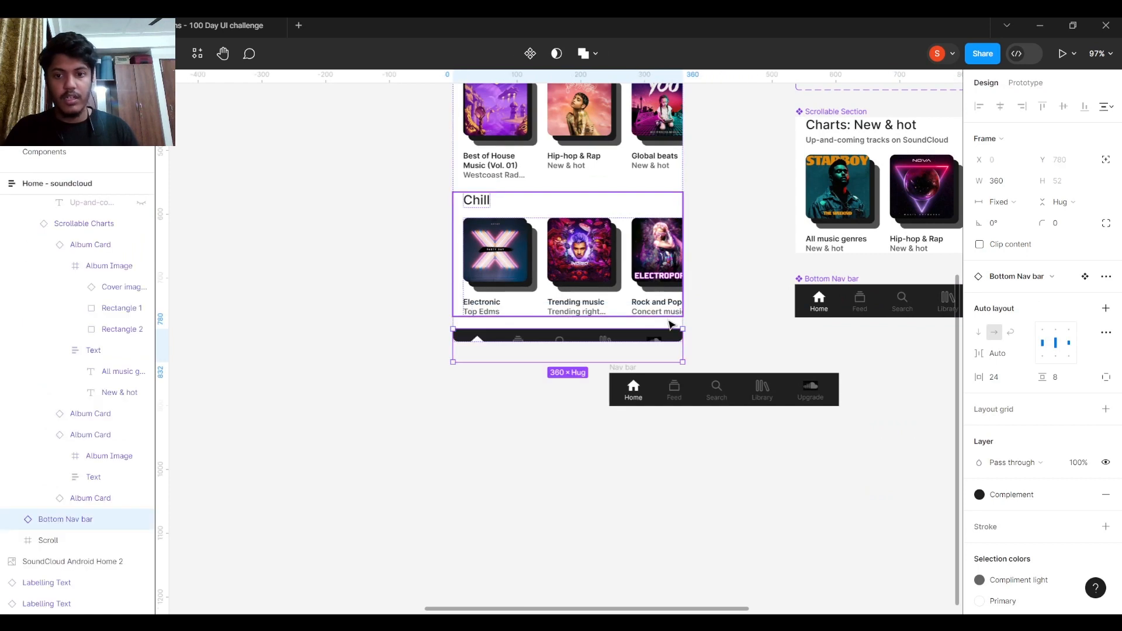
# - Give the Bottom Nav bar absolute position and move it up to Y 734 on the bottom edge
pyautogui.click(1101, 160)
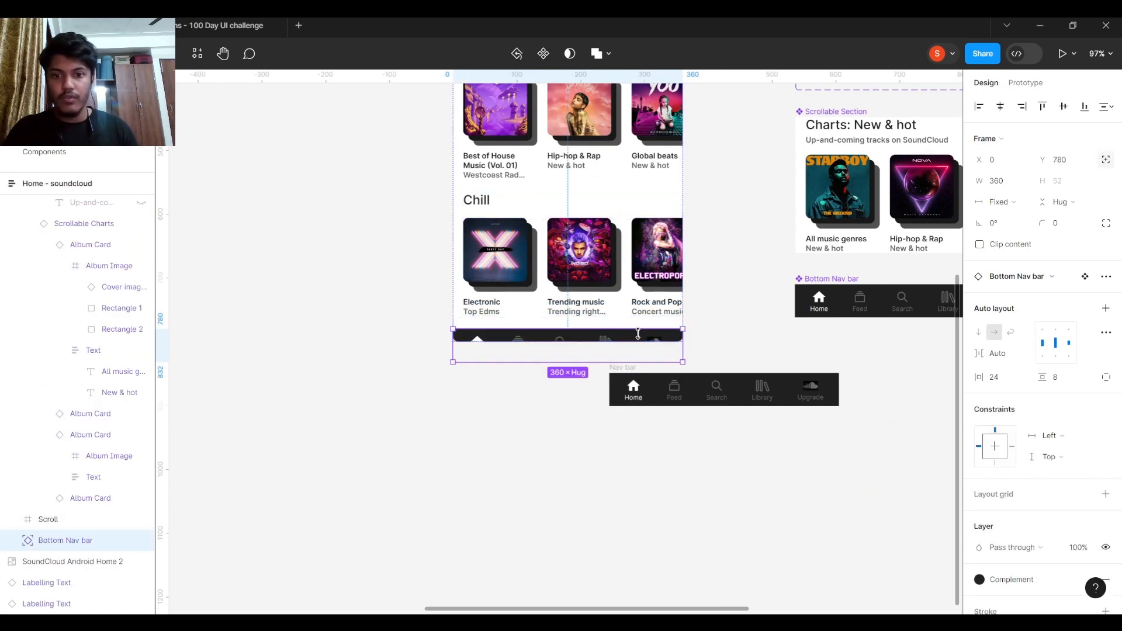
pyautogui.moveTo(623, 339); pyautogui.dragTo(623, 310)
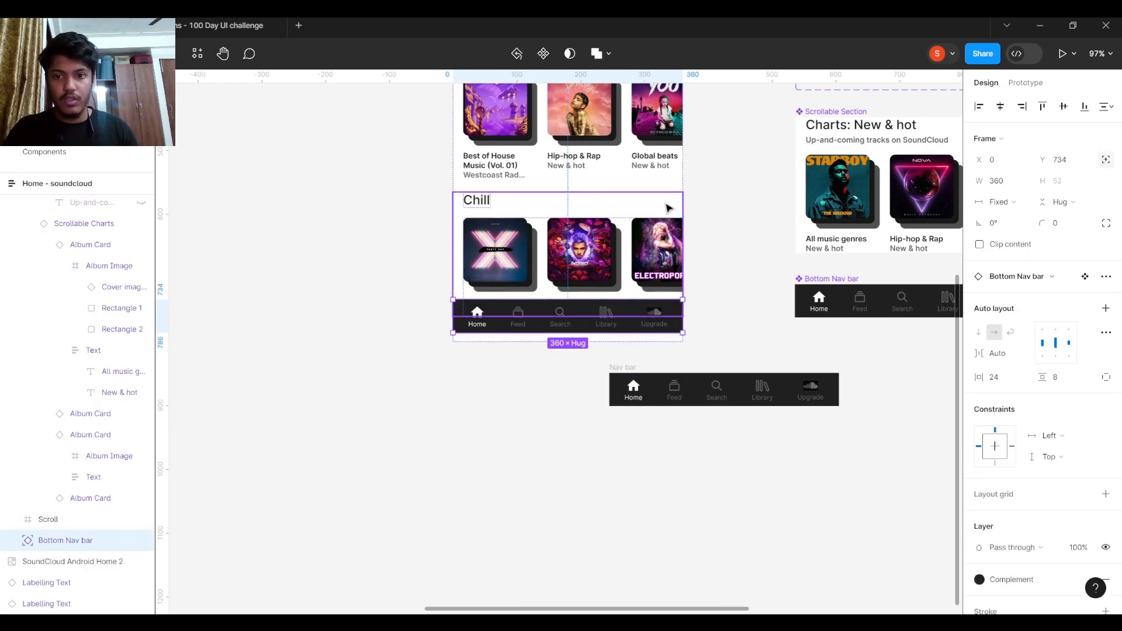
pyautogui.scroll(-5, 561, 292)
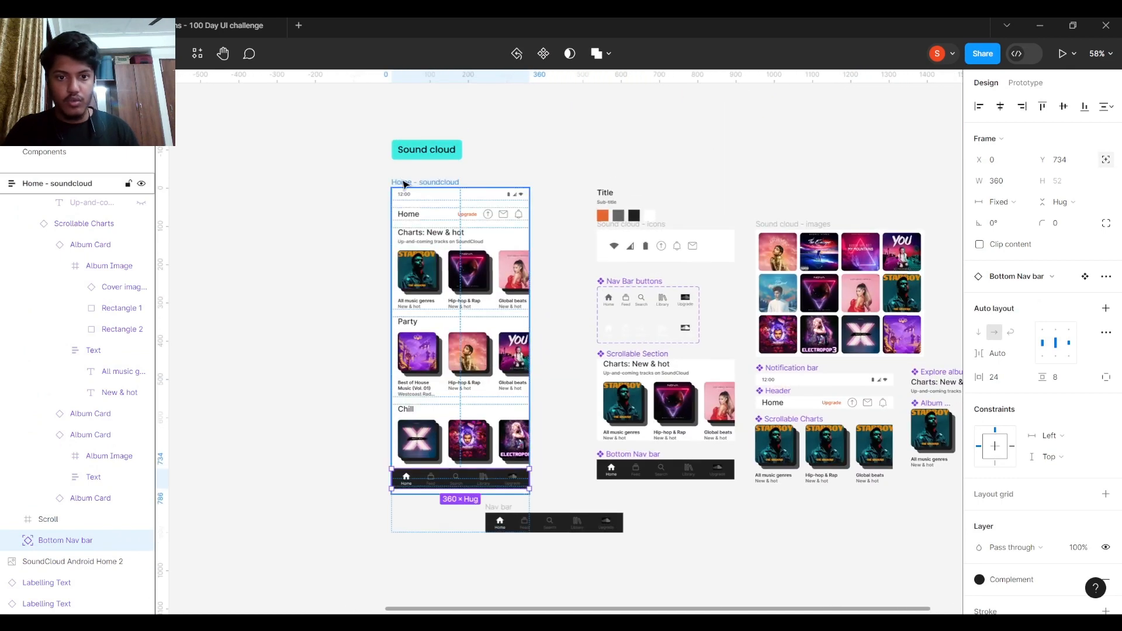
# - Try widening the Home - soundcloud frame, then undo the resize
pyautogui.click(403, 184)
pyautogui.moveTo(532, 336); pyautogui.dragTo(589, 336)
pyautogui.moveTo(551, 334); pyautogui.dragTo(577, 334)
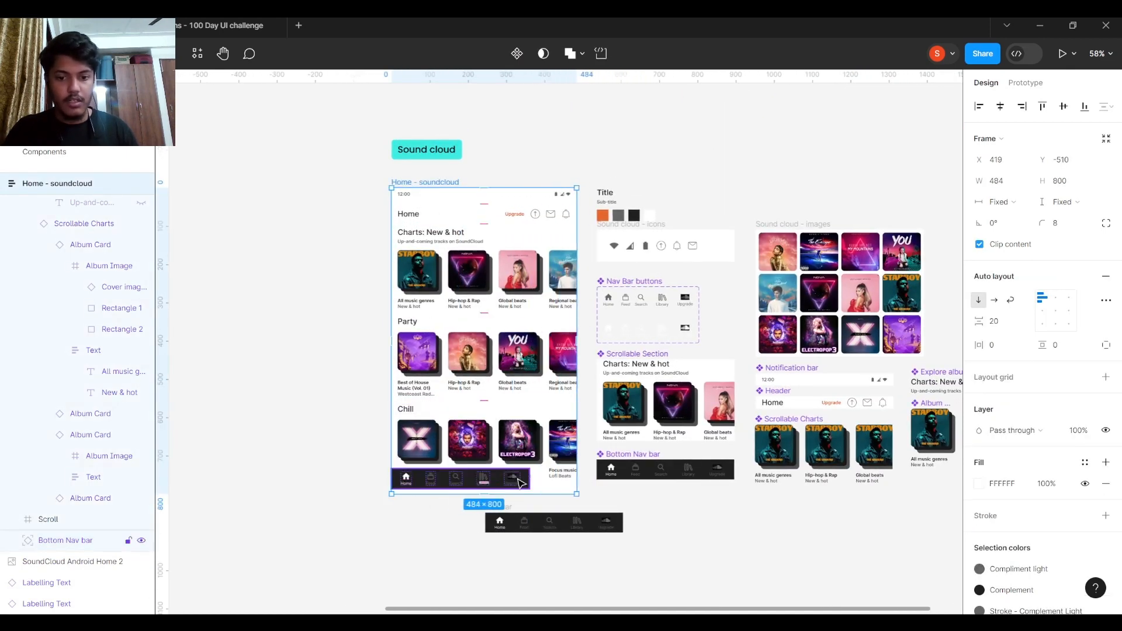
pyautogui.scroll(3, 517, 504)
pyautogui.hotkey('ctrl', 'z')
pyautogui.hotkey('ctrl', 'z')
pyautogui.hotkey('ctrl', 'z')
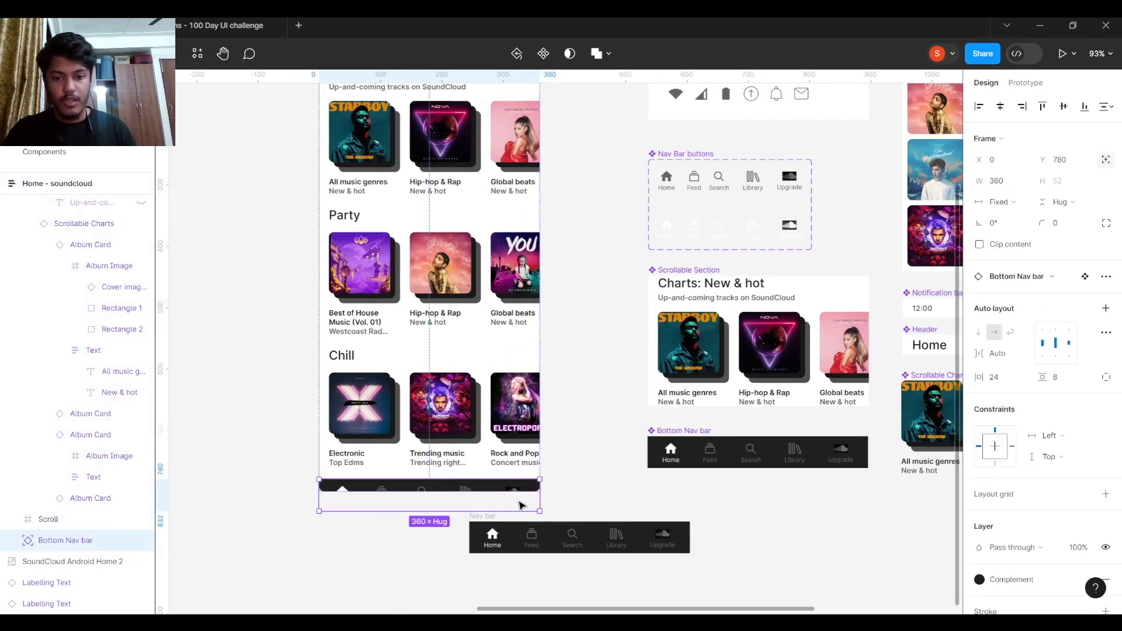
pyautogui.hotkey('ctrl', 'z')
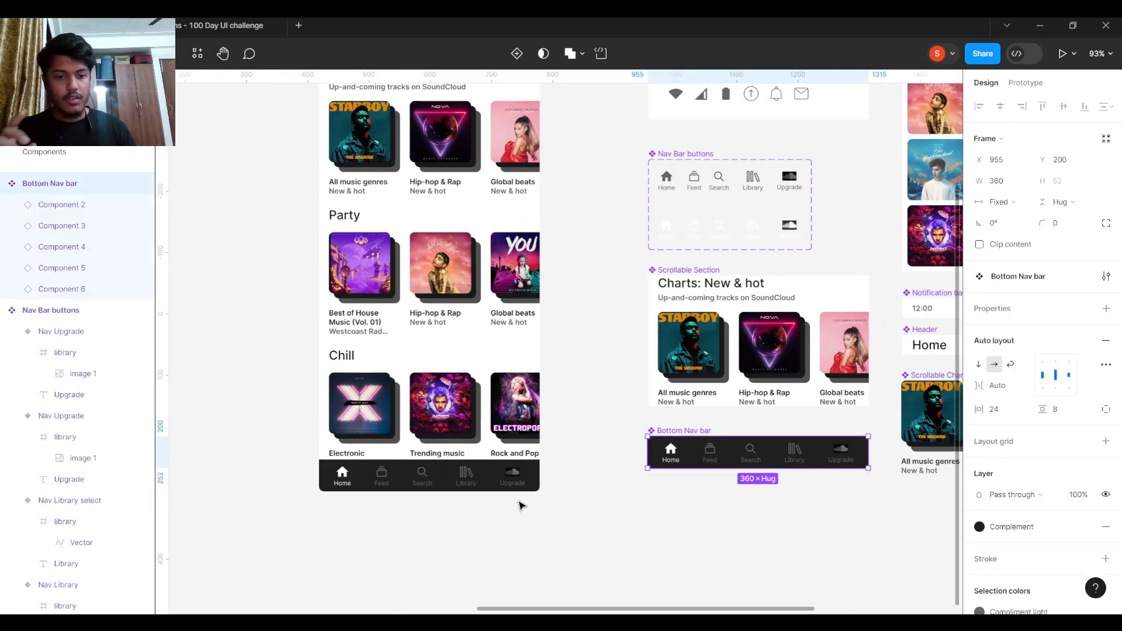
# - Select the Nav Bar buttons component set
pyautogui.scroll(3, 522, 506)
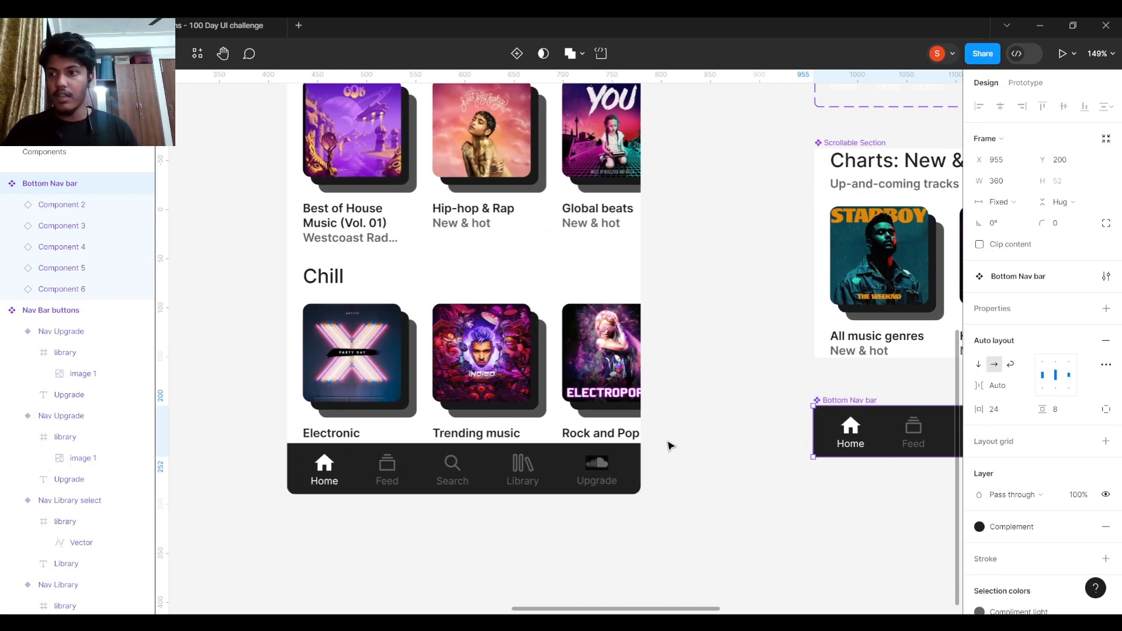
pyautogui.scroll(-2, 642, 453)
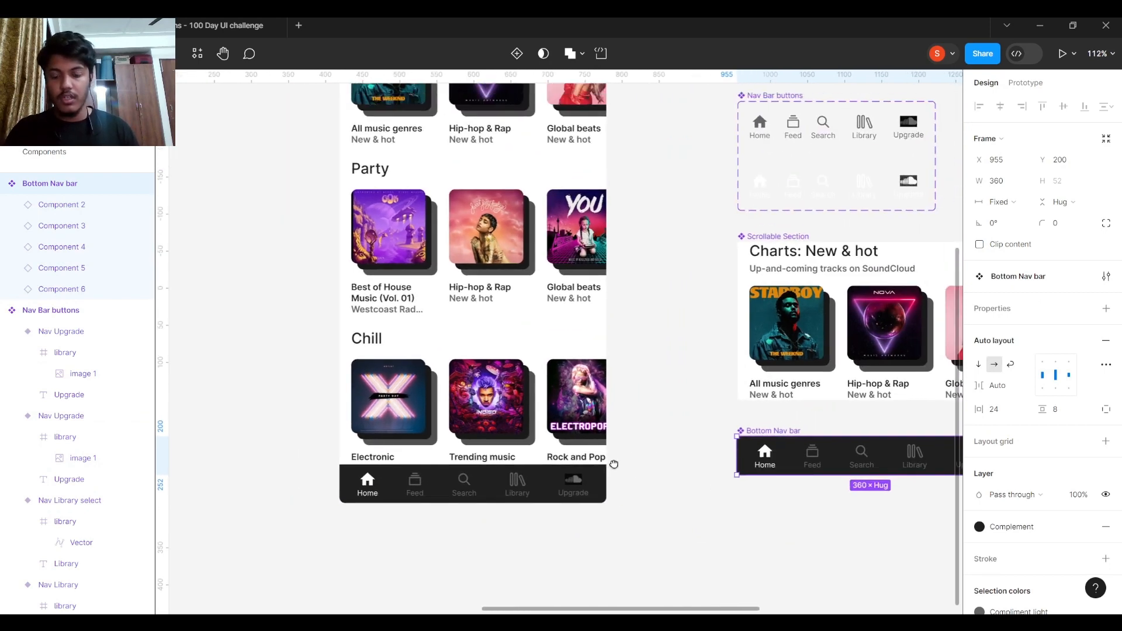
pyautogui.scroll(-2, 614, 467)
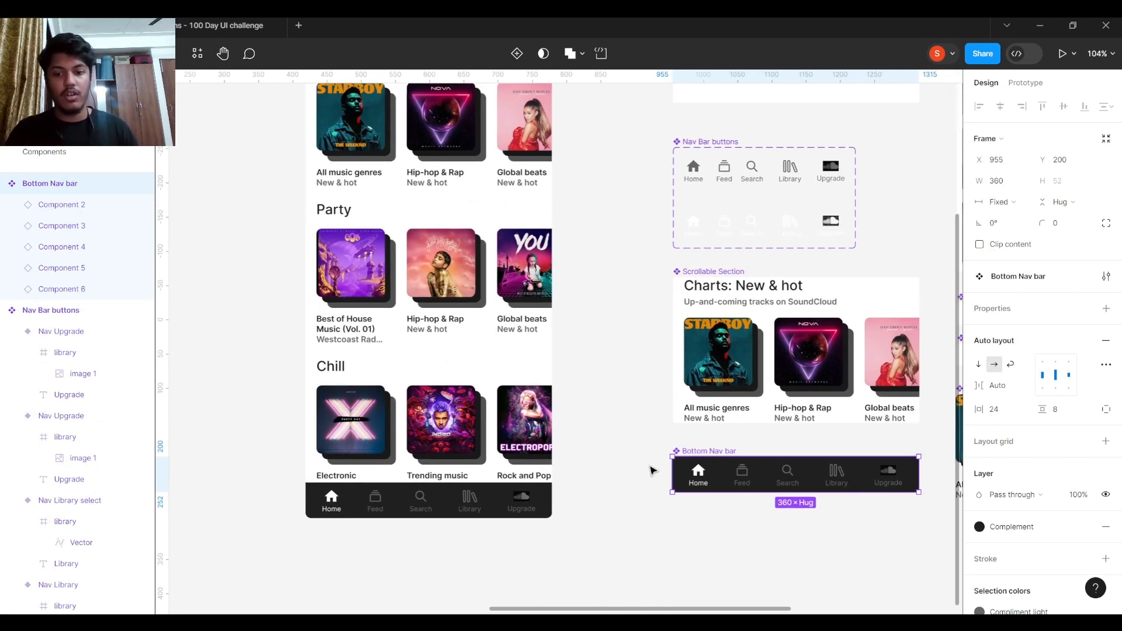
pyautogui.scroll(-2, 591, 421)
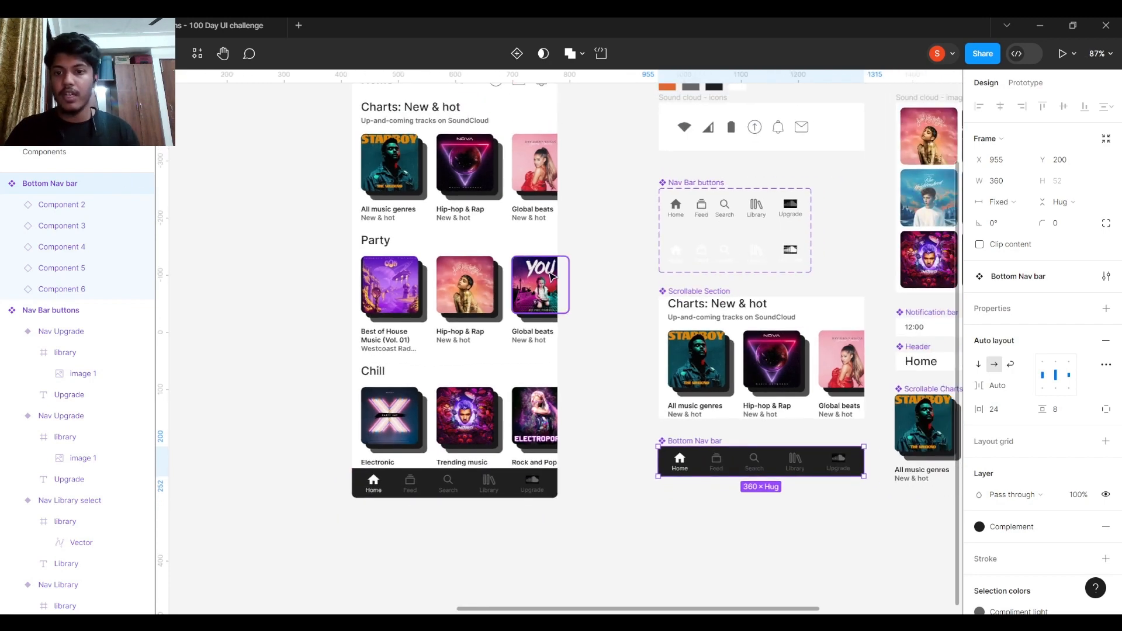
pyautogui.scroll(3, 553, 276)
pyautogui.hscroll(2, 552, 276)
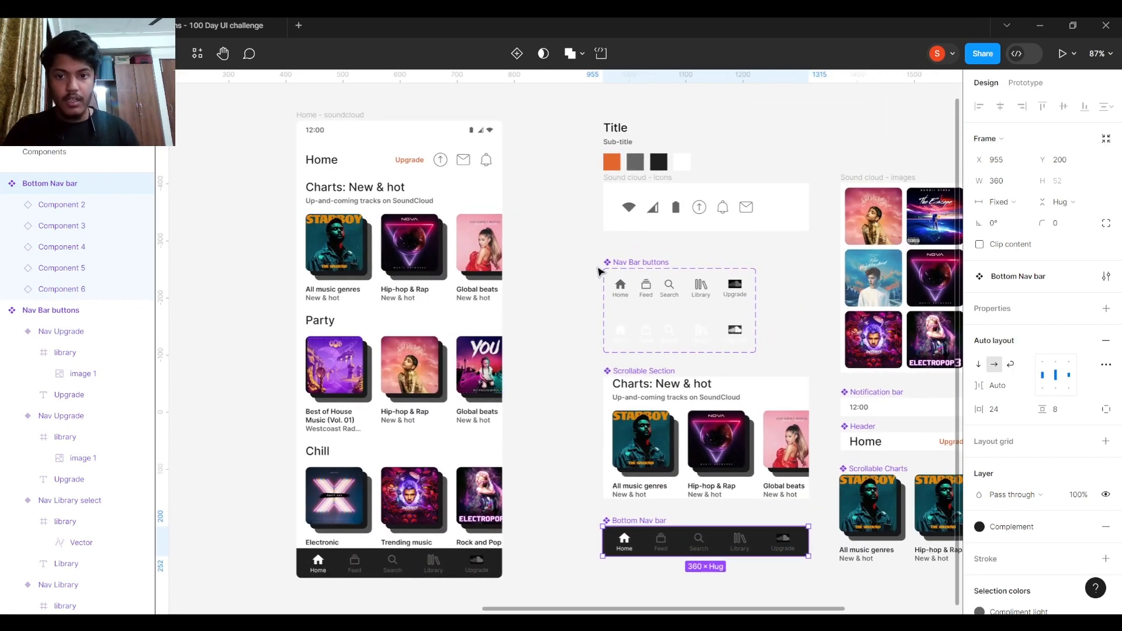
pyautogui.click(605, 270)
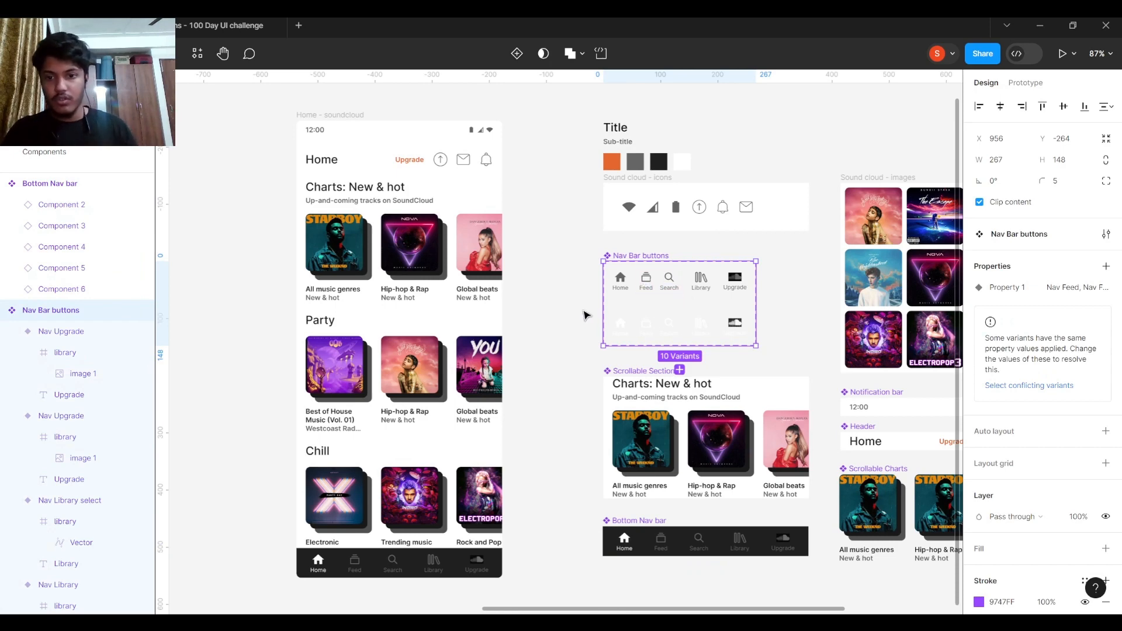
# - Nudge the Nav Bar buttons component set up by a few pixels
pyautogui.scroll(-1, 586, 315)
pyautogui.scroll(1, 594, 298)
pyautogui.scroll(-1, 566, 335)
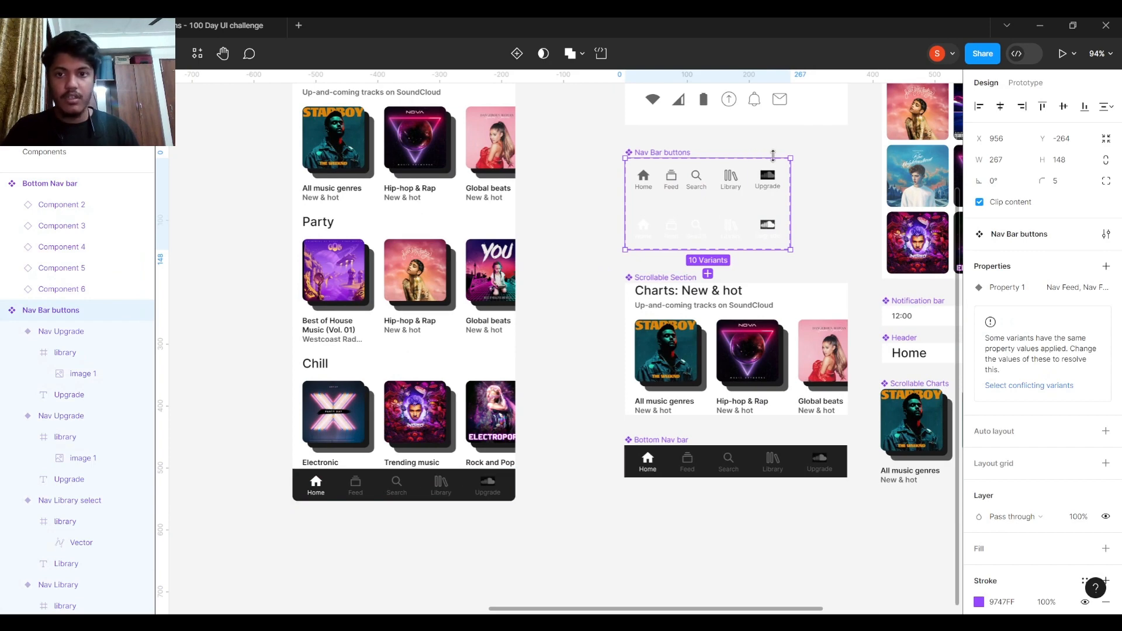
pyautogui.scroll(1, 814, 222)
pyautogui.hscroll(1, 815, 223)
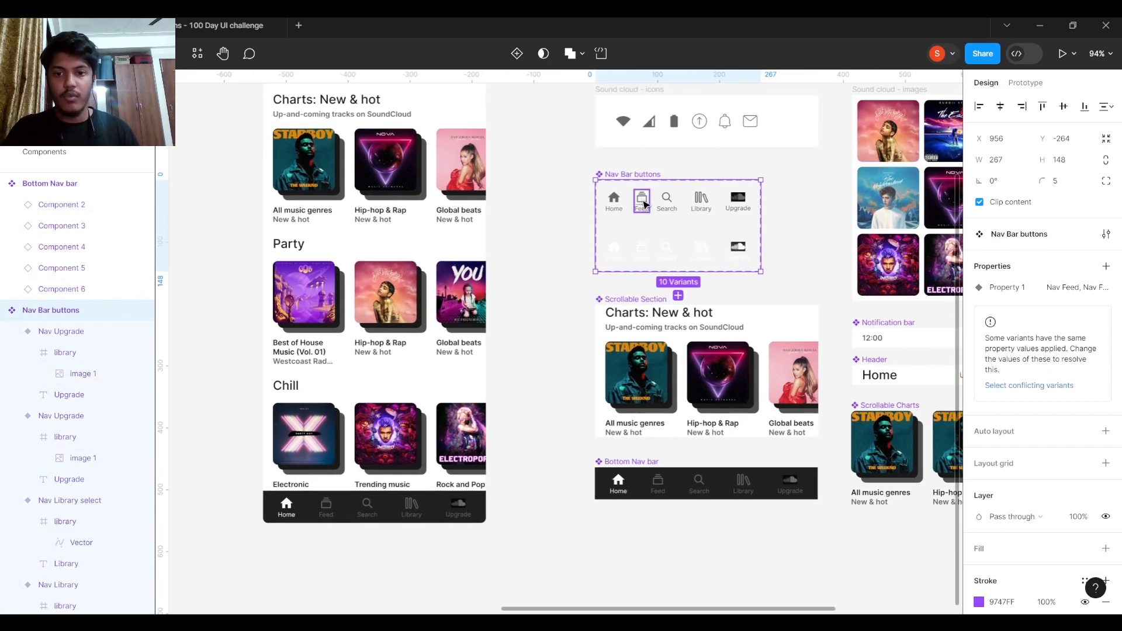
pyautogui.moveTo(649, 175); pyautogui.dragTo(648, 167)
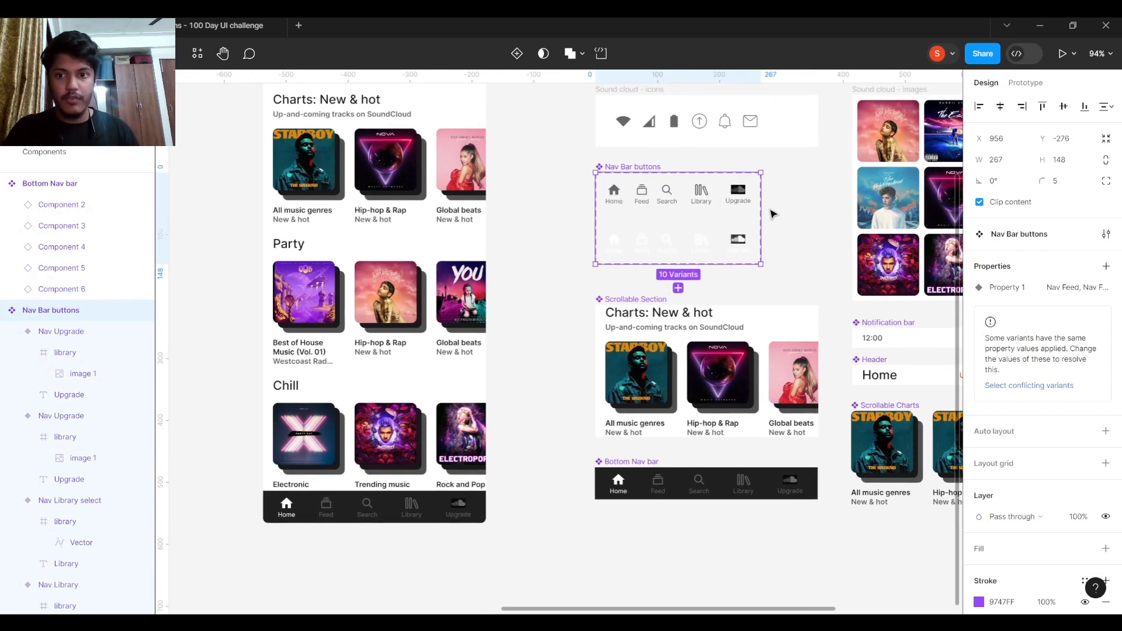
# - Show the nav buttons' prototype connections and present the Home screen prototype
pyautogui.hotkey('shift', 'e')
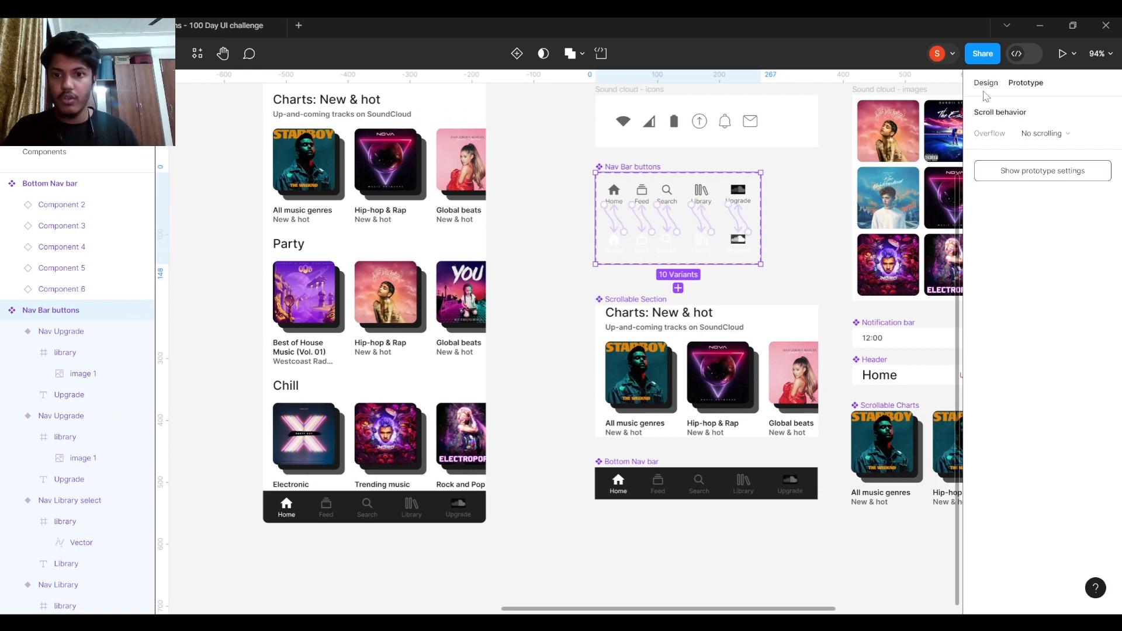
pyautogui.scroll(5, 780, 164)
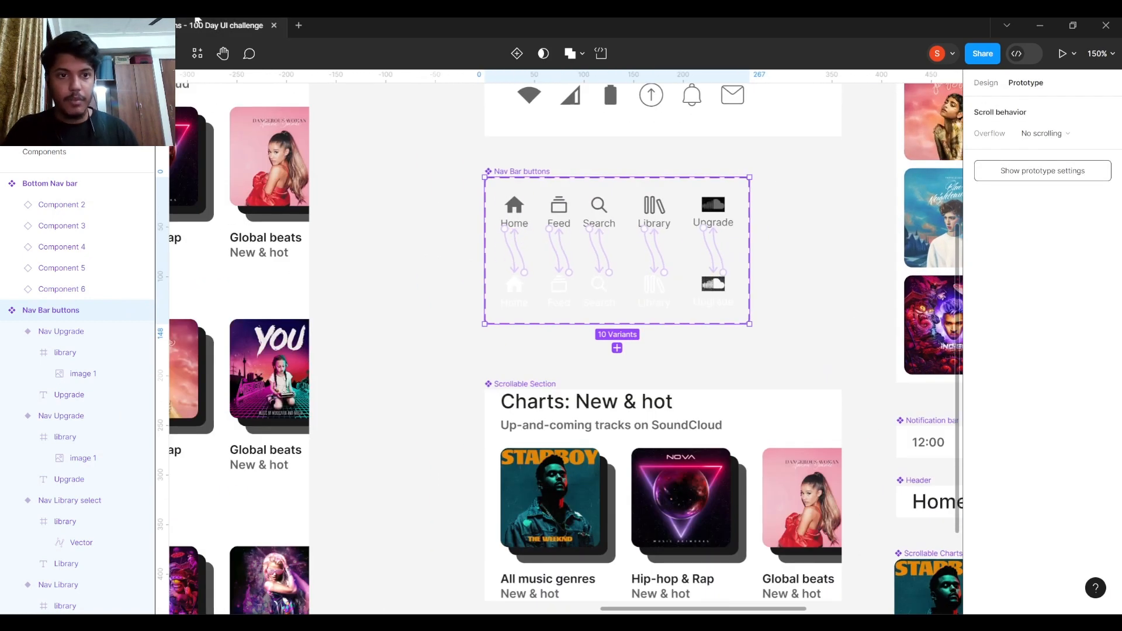
pyautogui.hotkey('ctrl', 'alt', 'Return')
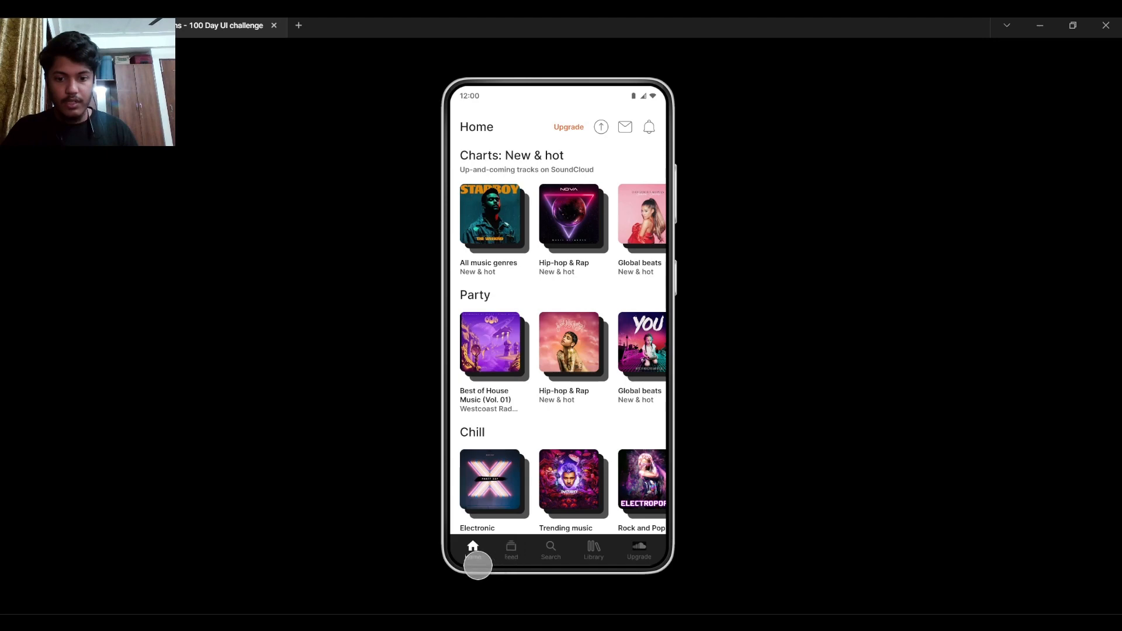
# - Switch the prototype's nav bar to Feed, another tab and back to Home, then close the preview
pyautogui.click(478, 551)
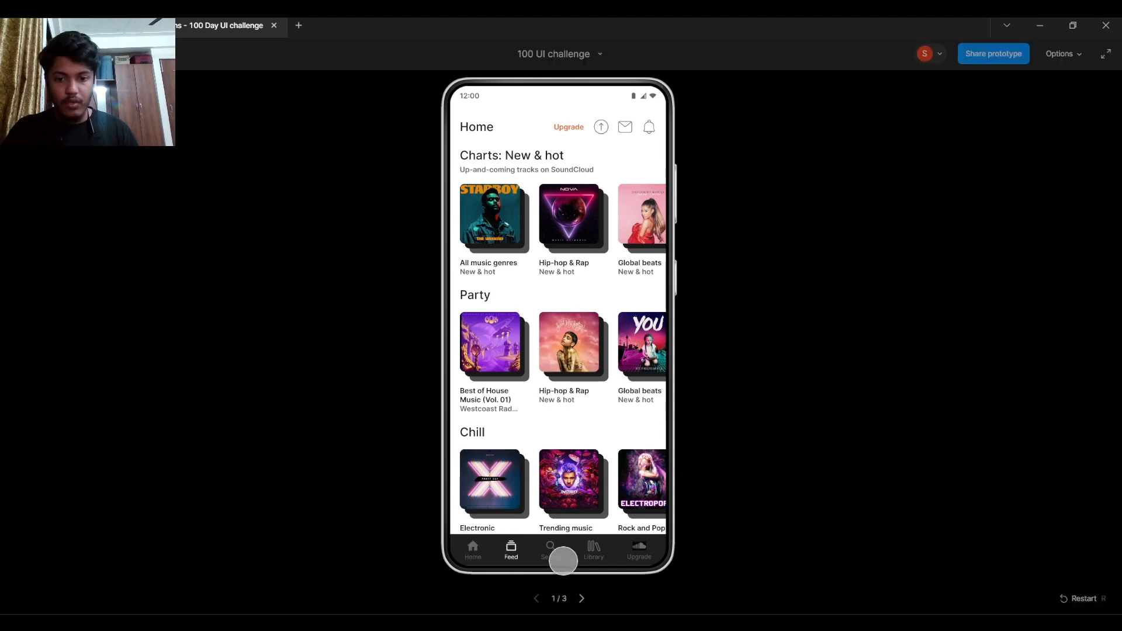
pyautogui.click(548, 552)
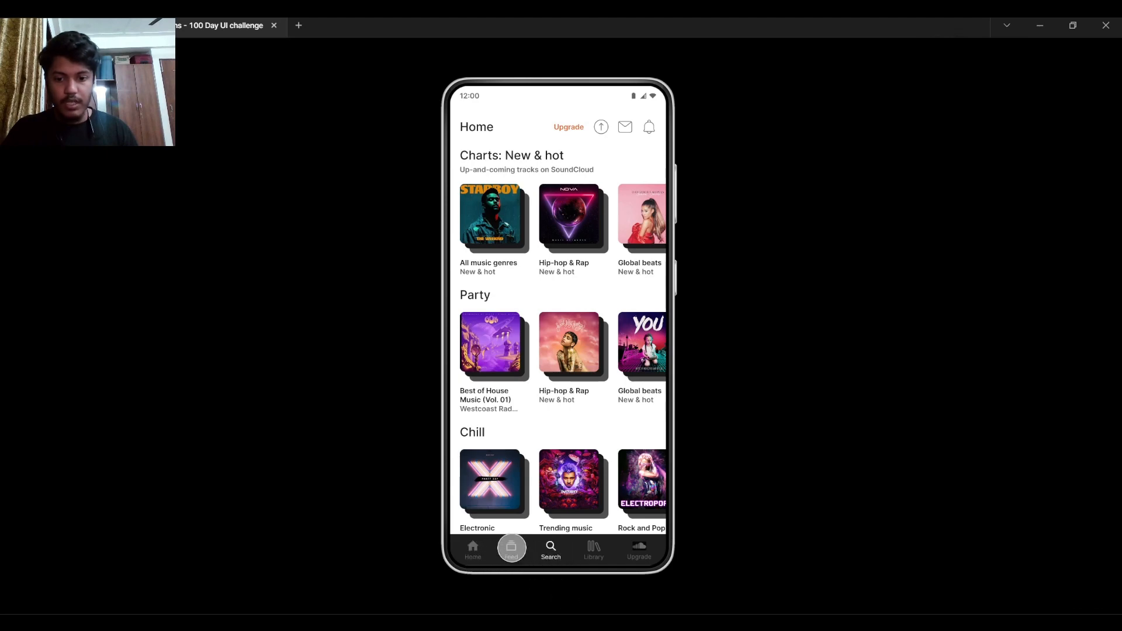
pyautogui.click(473, 551)
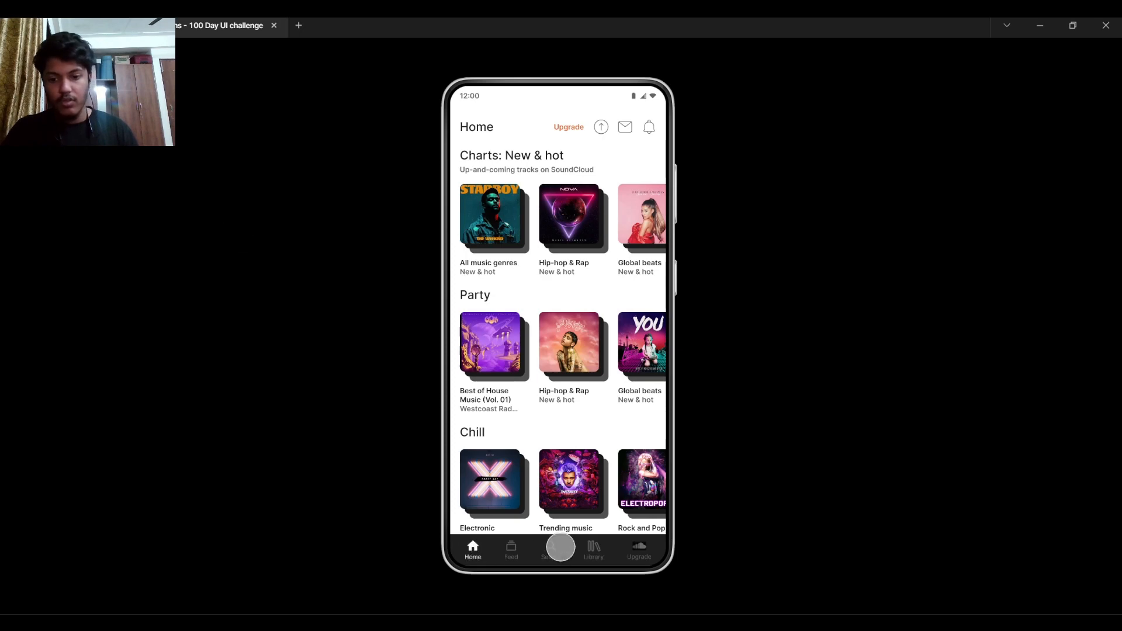
pyautogui.click(111, 25)
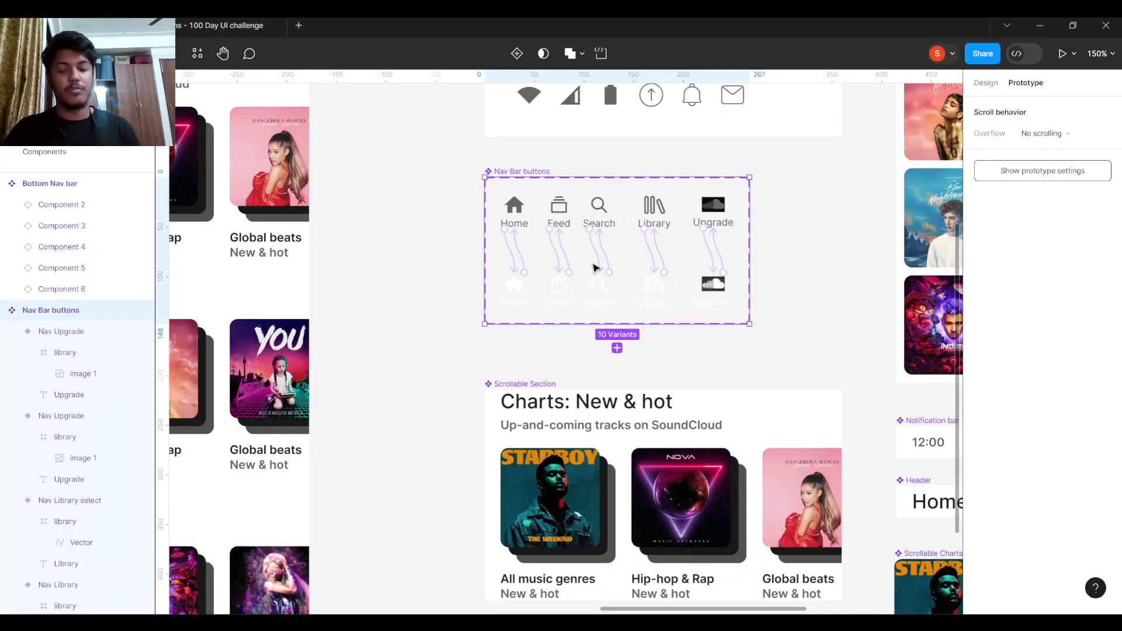
pyautogui.scroll(-3, 797, 224)
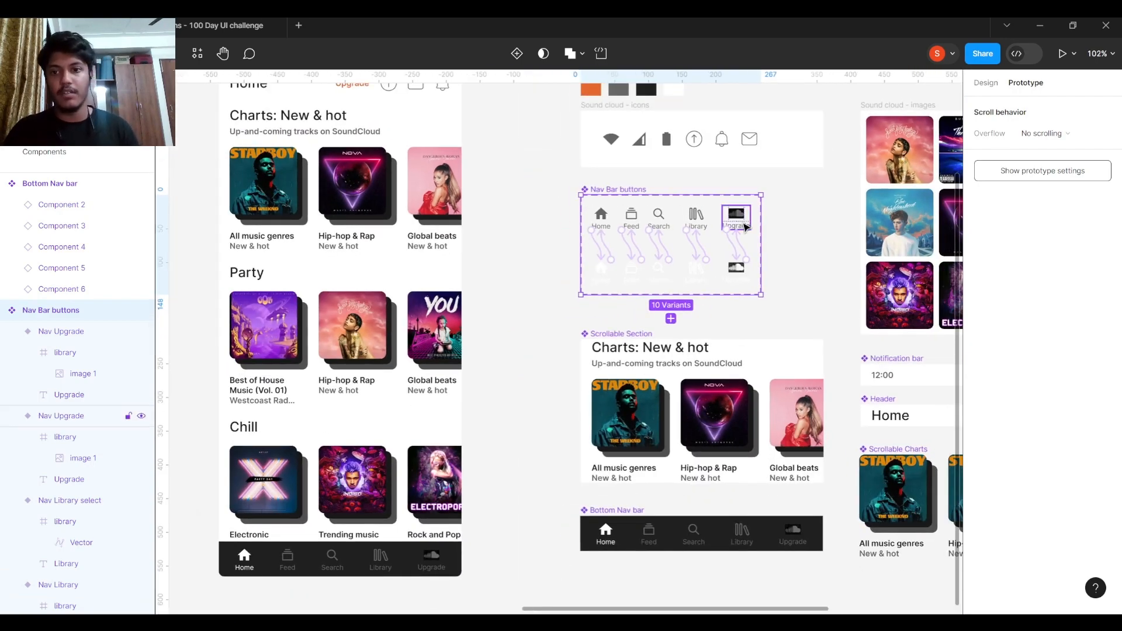
pyautogui.scroll(-5, 785, 275)
pyautogui.scroll(4, 682, 307)
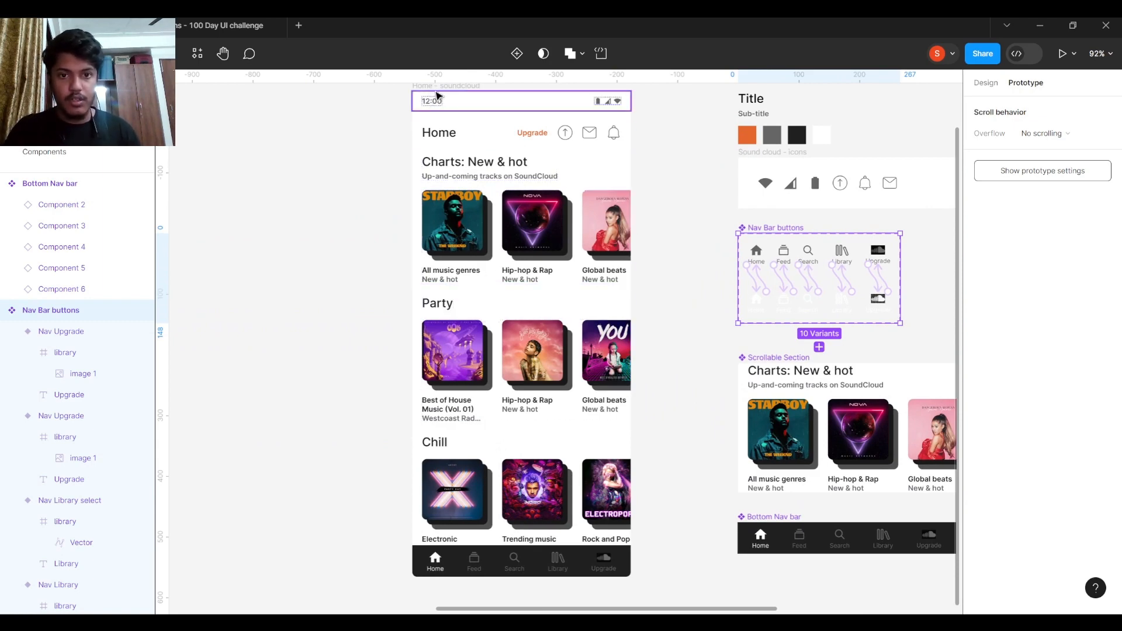
pyautogui.click(450, 90)
pyautogui.click(986, 83)
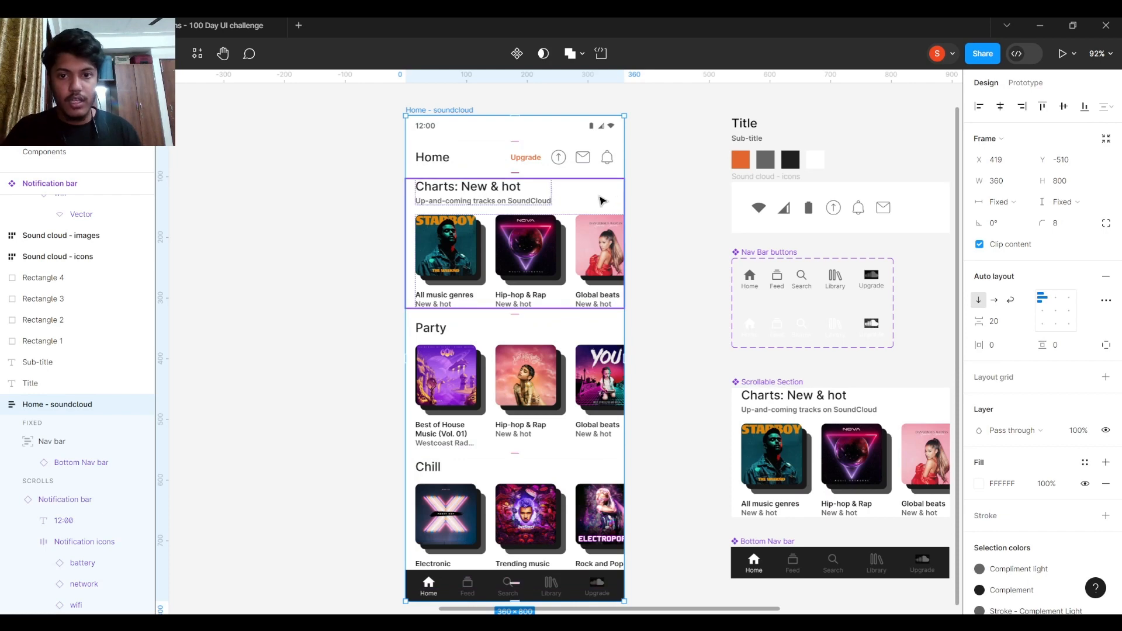
pyautogui.click(605, 201)
pyautogui.click(559, 343)
pyautogui.click(547, 461)
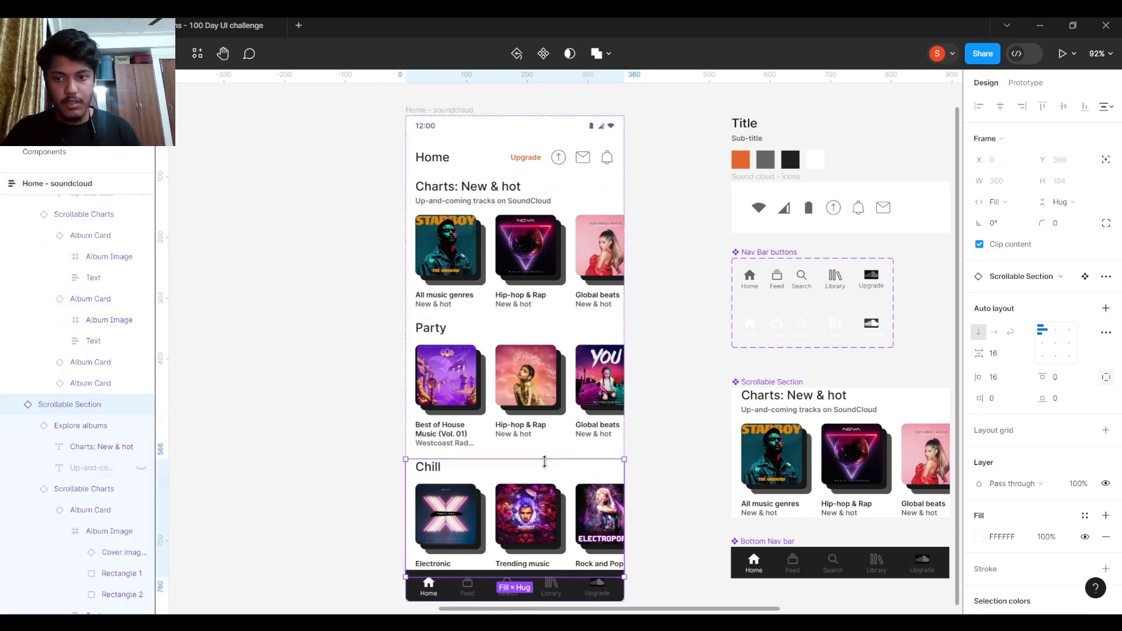
pyautogui.scroll(-1, 672, 334)
pyautogui.moveTo(654, 327); pyautogui.dragTo(640, 252)
pyautogui.scroll(3, 571, 376)
pyautogui.click(510, 336)
pyautogui.hscroll(-1, 640, 252)
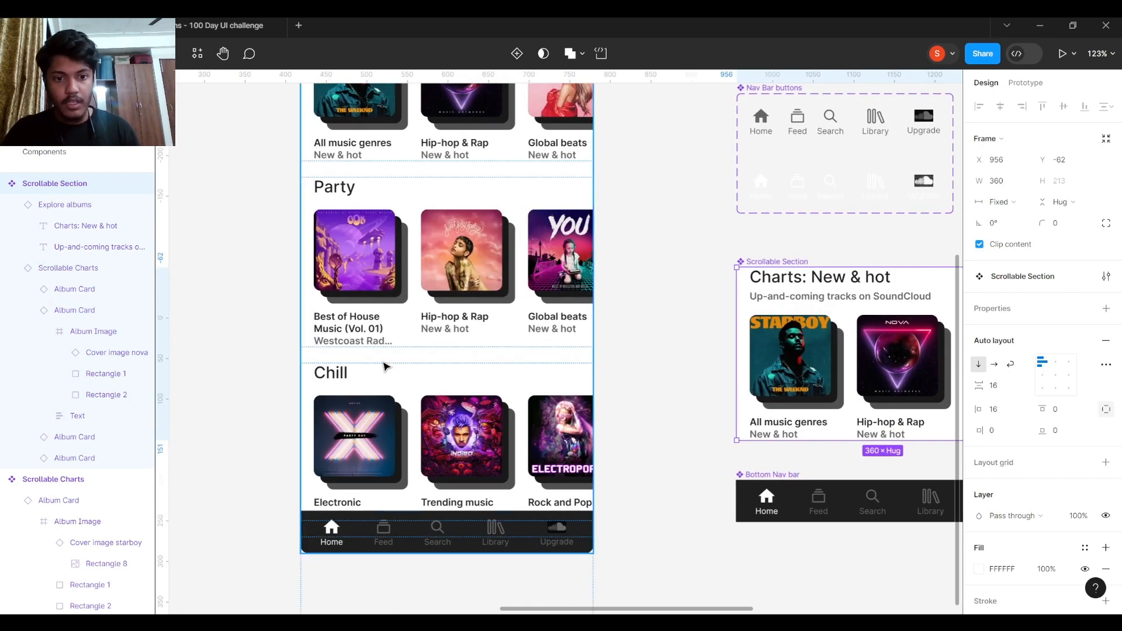
pyautogui.click(330, 373)
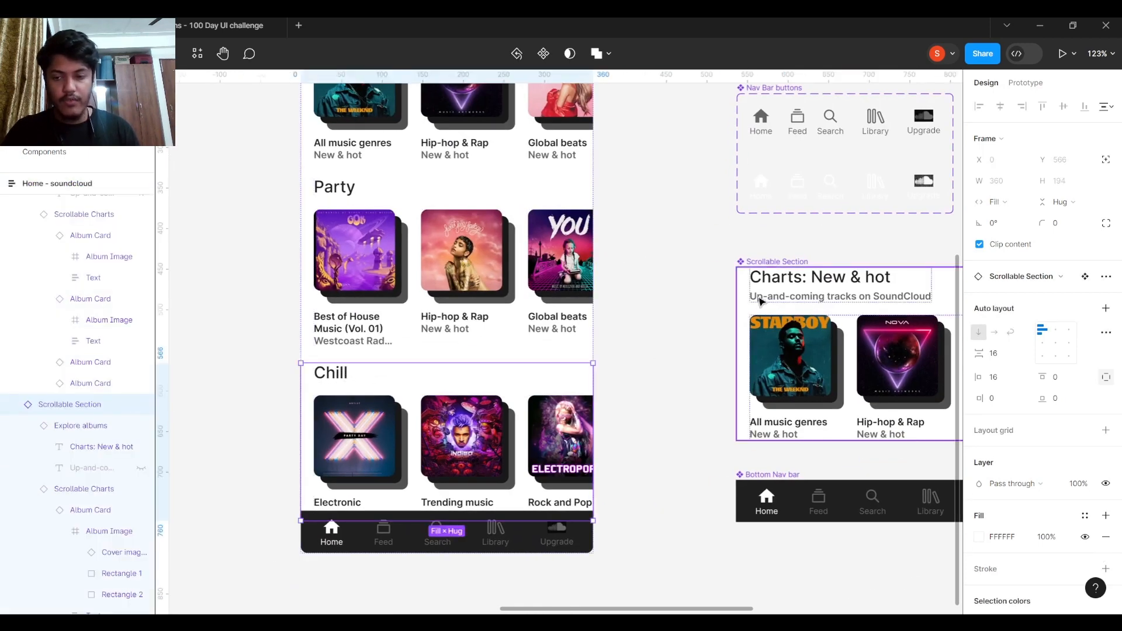
pyautogui.scroll(4, 343, 383)
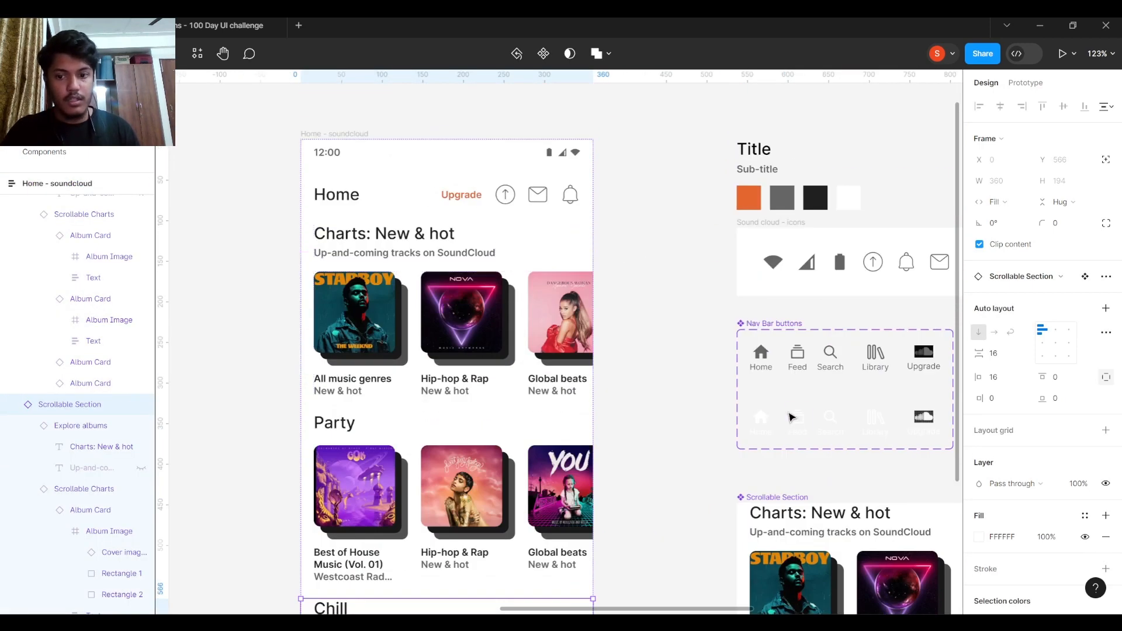
pyautogui.moveTo(726, 419); pyautogui.dragTo(556, 302)
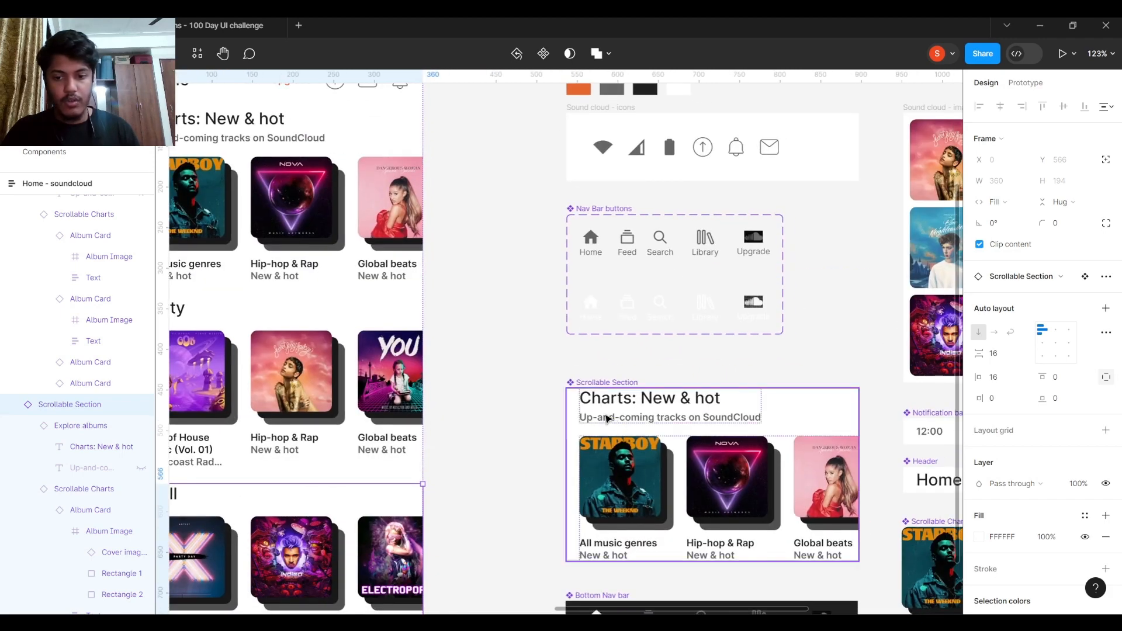
pyautogui.hscroll(-3, 643, 404)
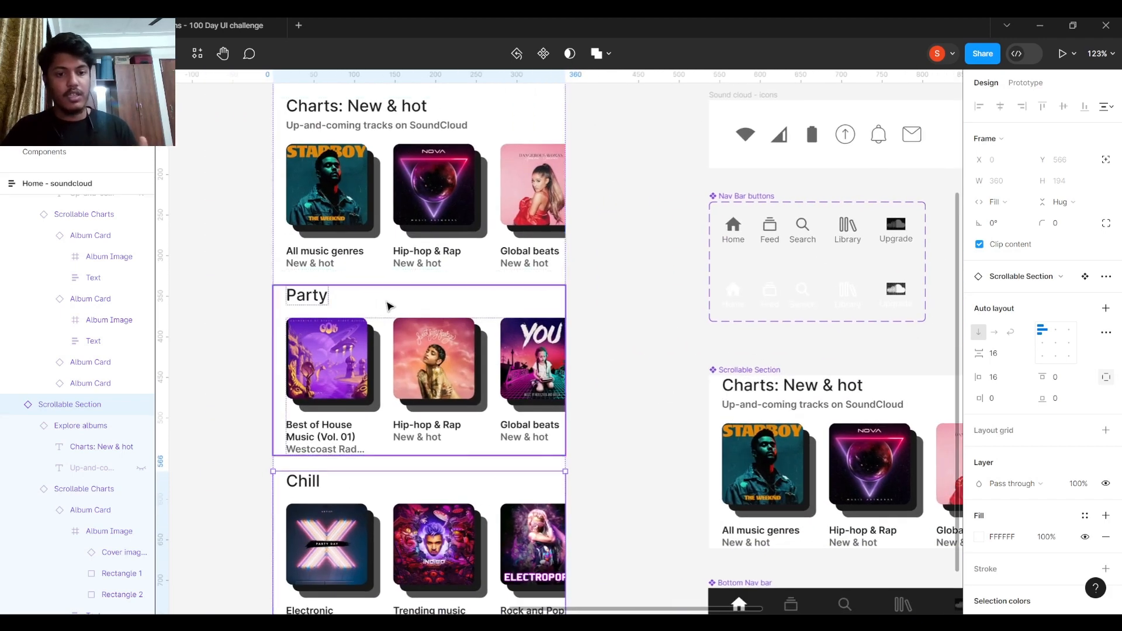
pyautogui.scroll(-1, 401, 366)
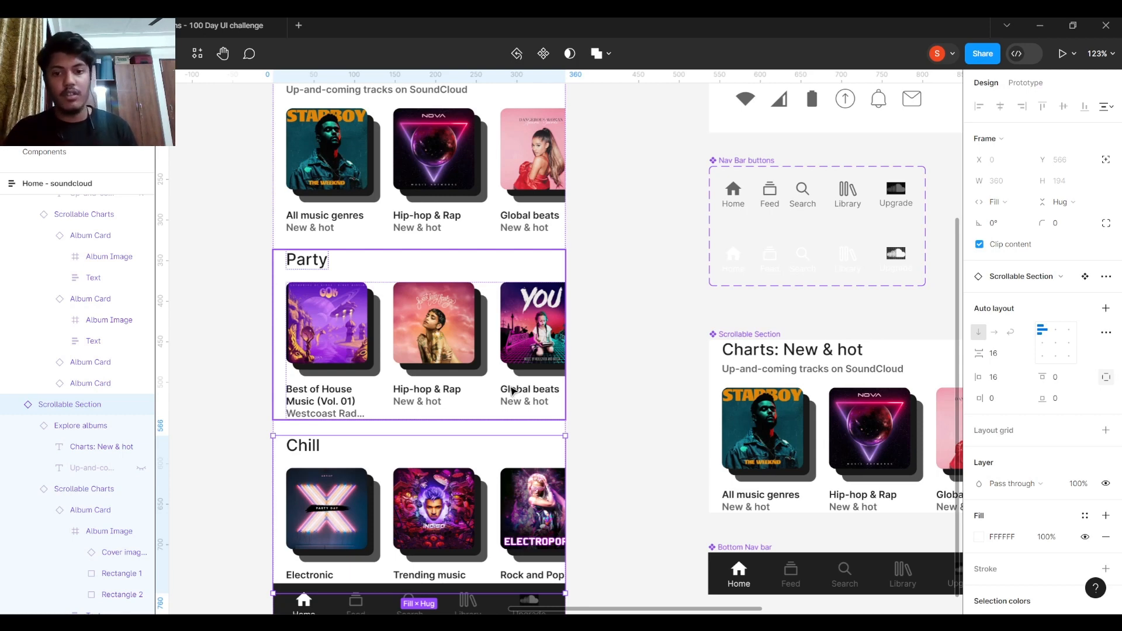
pyautogui.scroll(-2, 621, 350)
pyautogui.scroll(2, 620, 348)
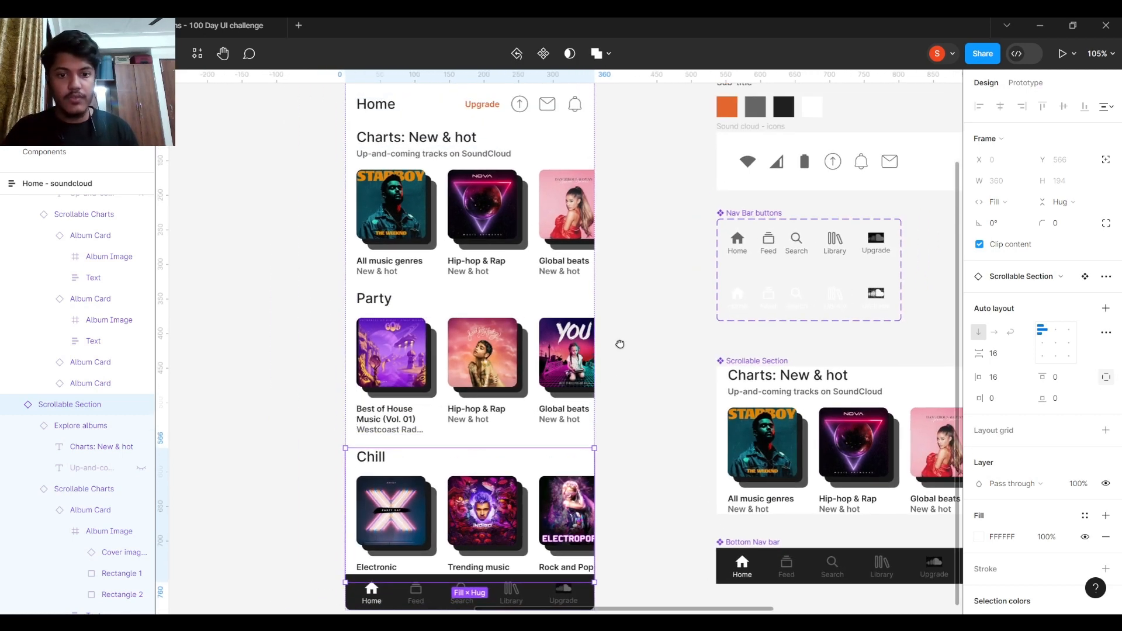
pyautogui.scroll(-2, 639, 351)
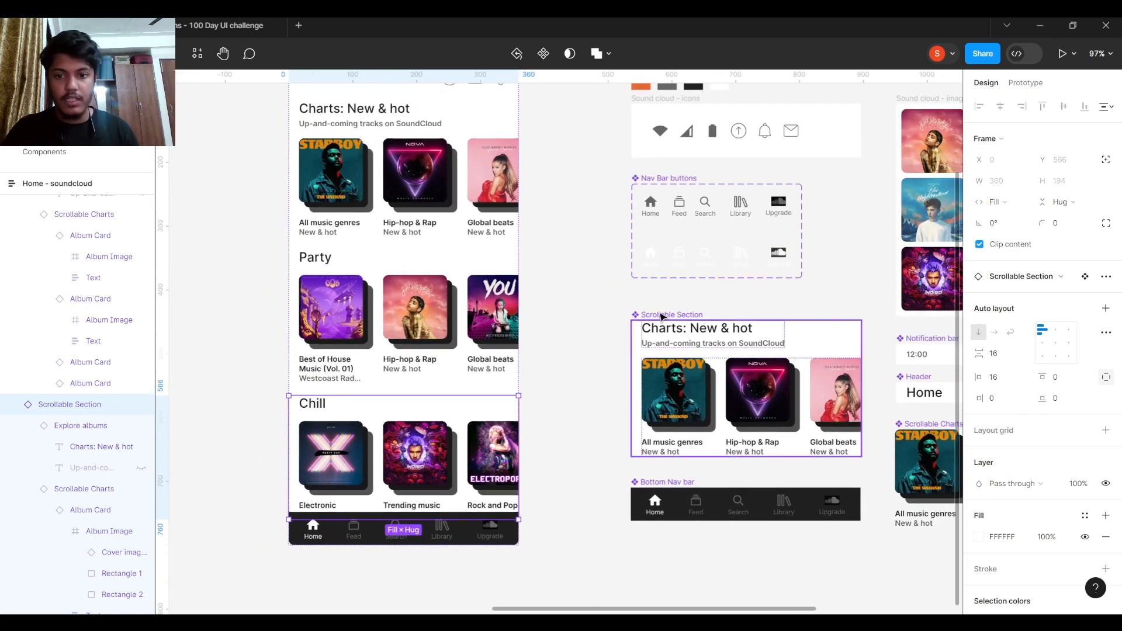
pyautogui.click(662, 317)
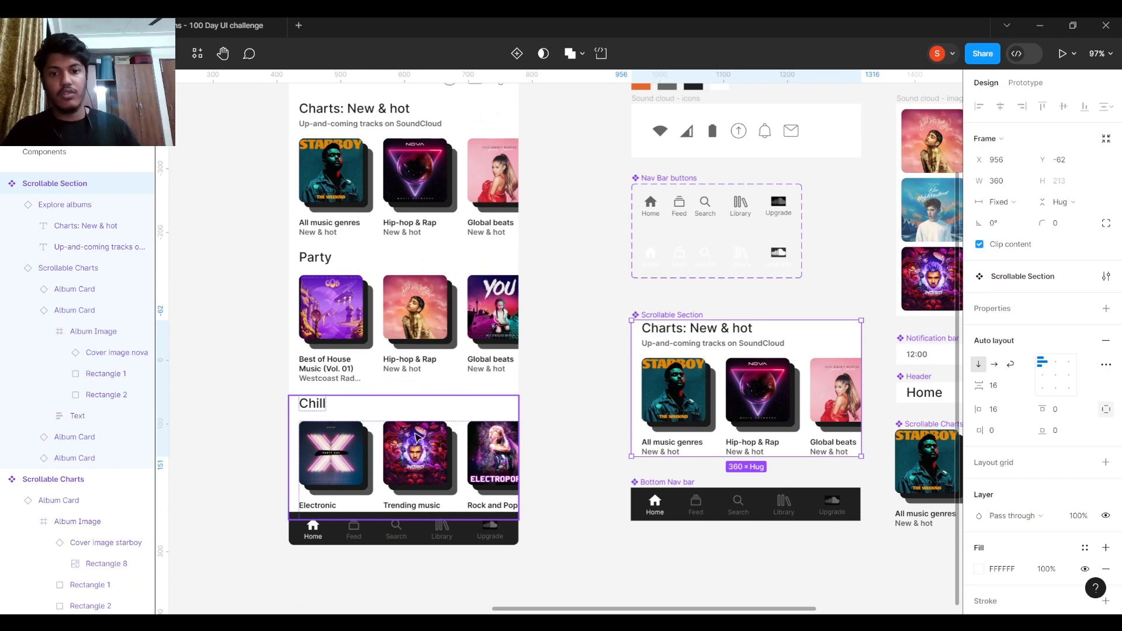
pyautogui.moveTo(564, 286); pyautogui.dragTo(528, 359)
pyautogui.scroll(-2, 526, 348)
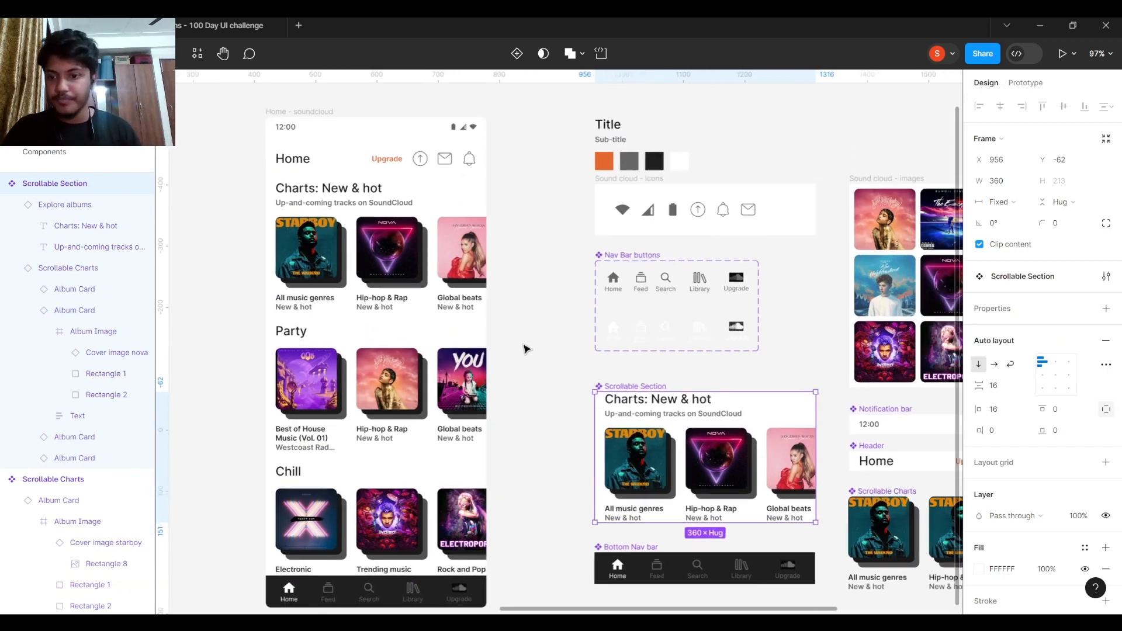
pyautogui.moveTo(602, 405); pyautogui.dragTo(514, 355)
pyautogui.scroll(-1, 559, 381)
pyautogui.hscroll(1, 559, 381)
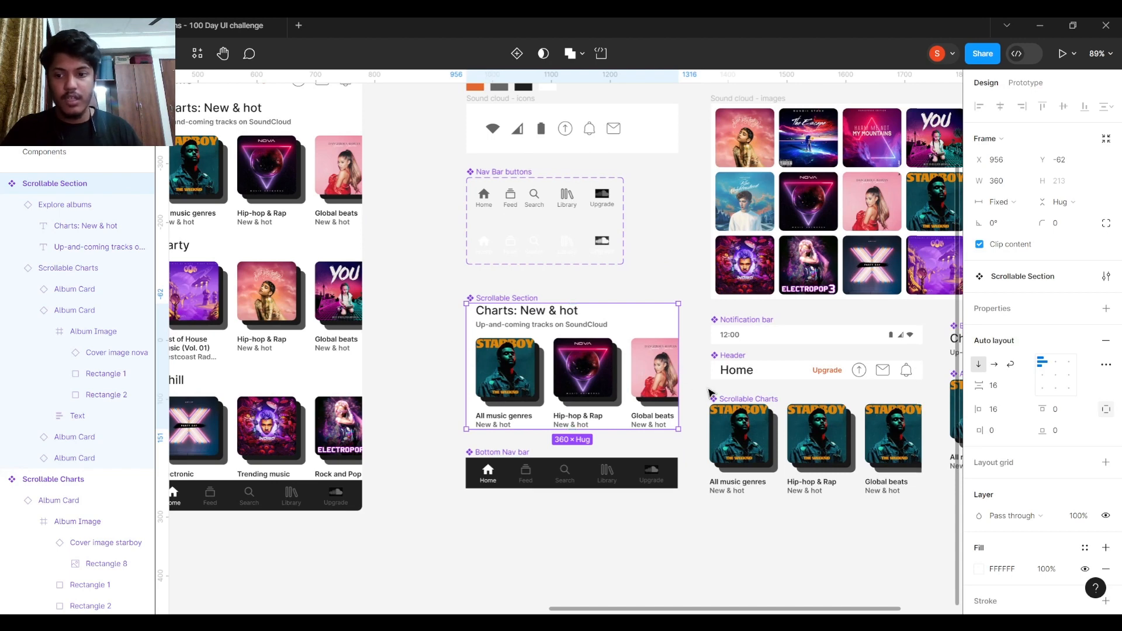
pyautogui.hscroll(4, 497, 362)
pyautogui.scroll(5, 459, 357)
# - Select the Global beats card, then inspect the cover image inside the main Album Card component
pyautogui.doubleClick(460, 358)
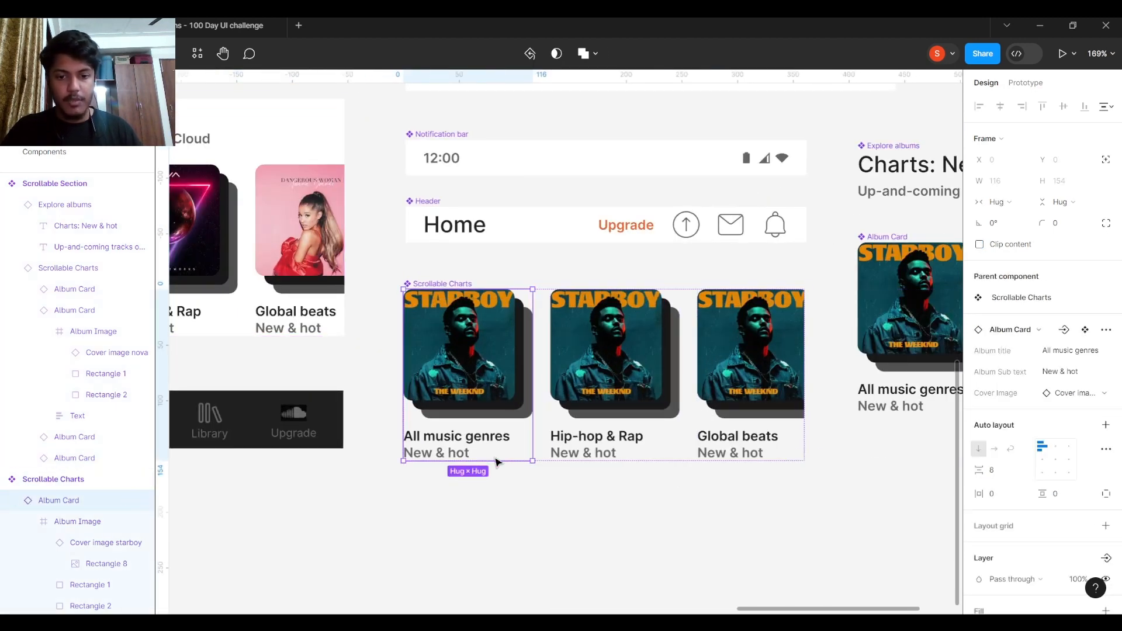
pyautogui.click(713, 380)
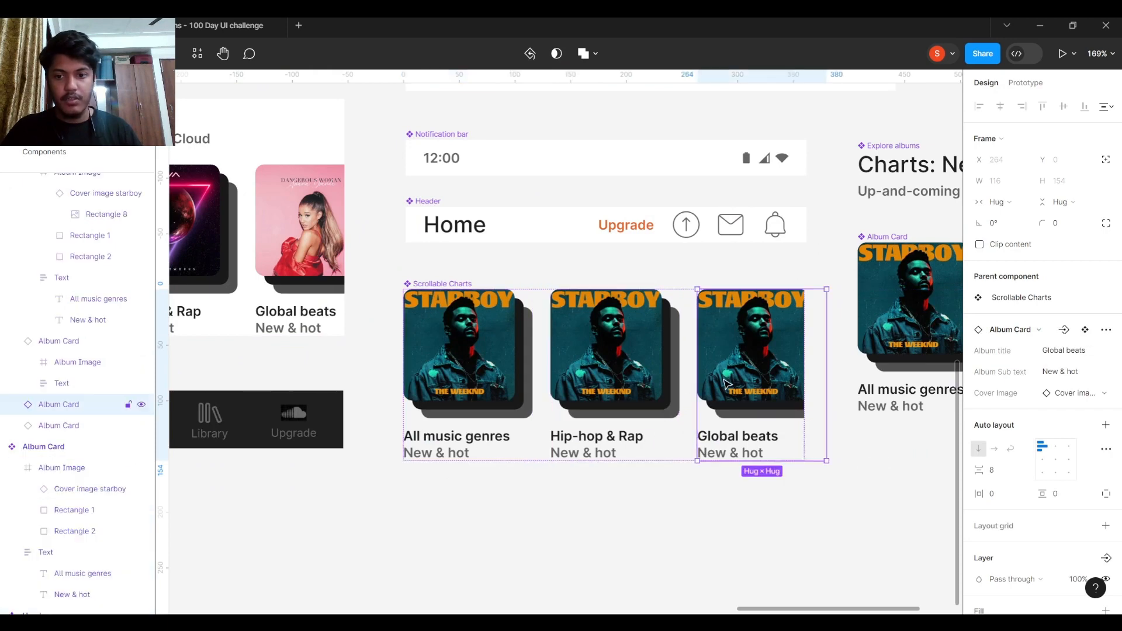
pyautogui.moveTo(815, 281); pyautogui.dragTo(374, 288)
pyautogui.click(462, 244)
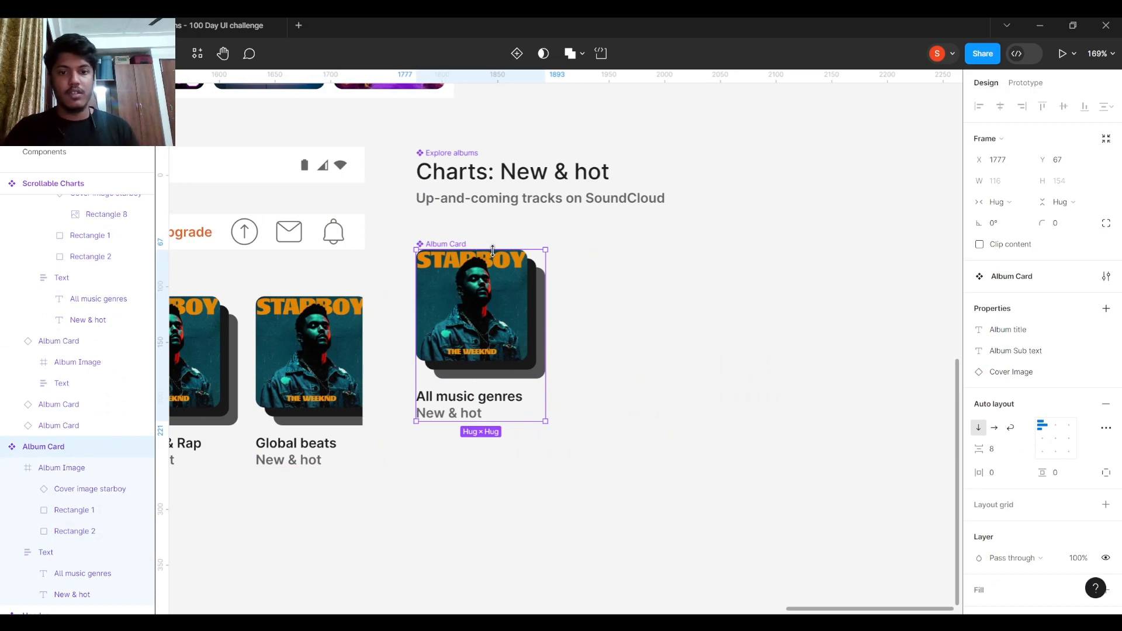
pyautogui.keyDown('ctrl'); pyautogui.scroll(2, 416, 253); pyautogui.keyUp('ctrl')
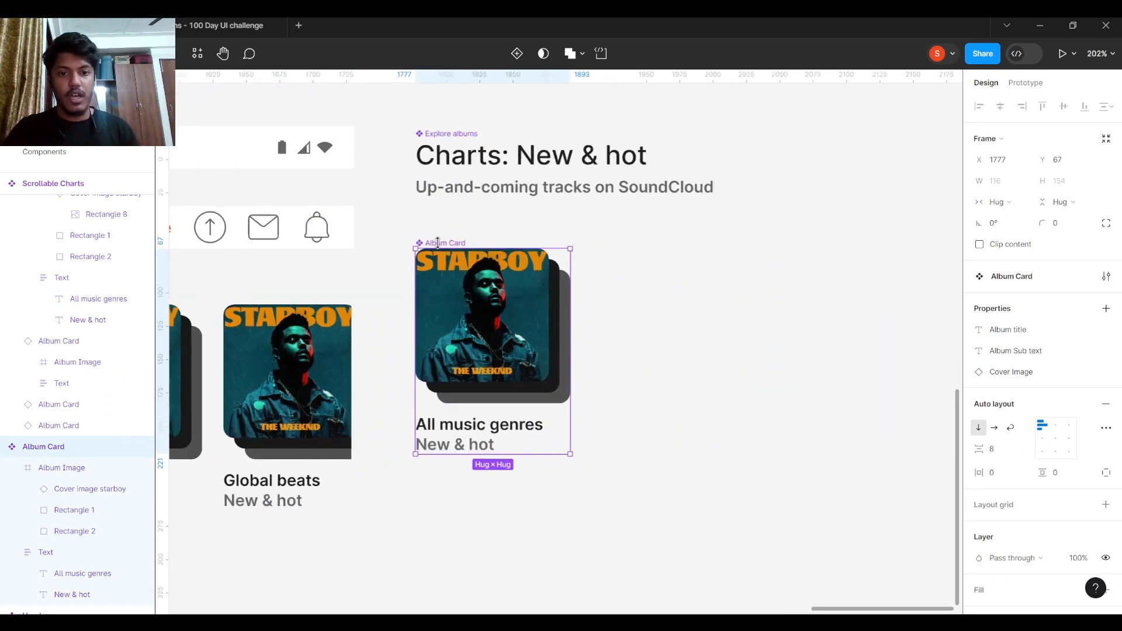
pyautogui.click(517, 303)
pyautogui.click(517, 302)
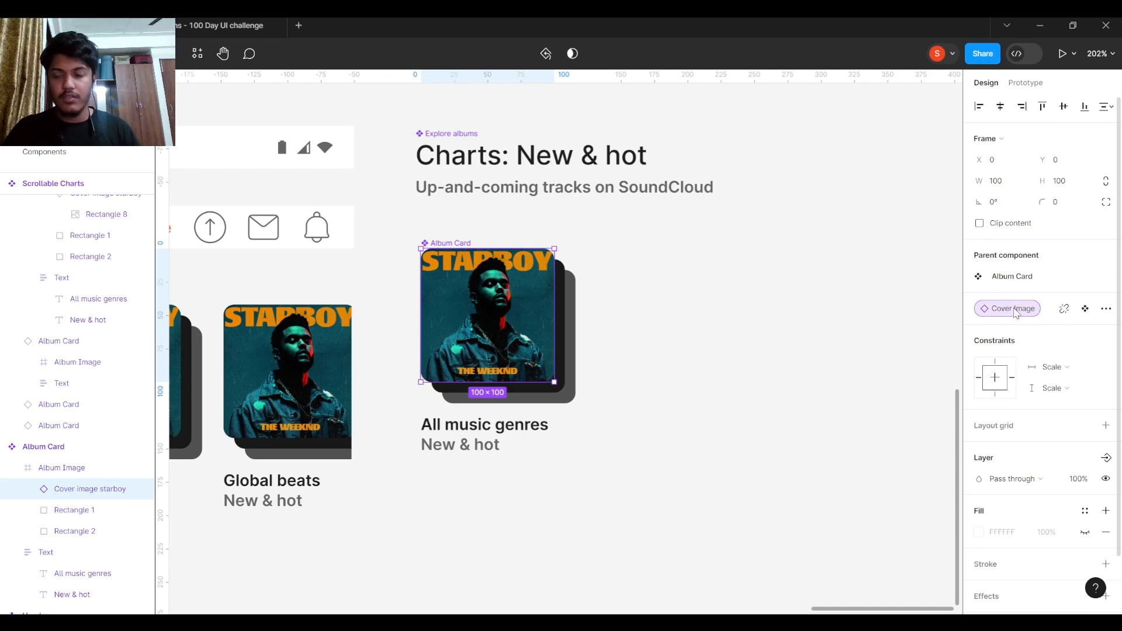
pyautogui.keyDown('ctrl'); pyautogui.scroll(-3, 672, 348); pyautogui.keyUp('ctrl')
pyautogui.keyDown('ctrl'); pyautogui.scroll(2, 542, 353); pyautogui.keyUp('ctrl')
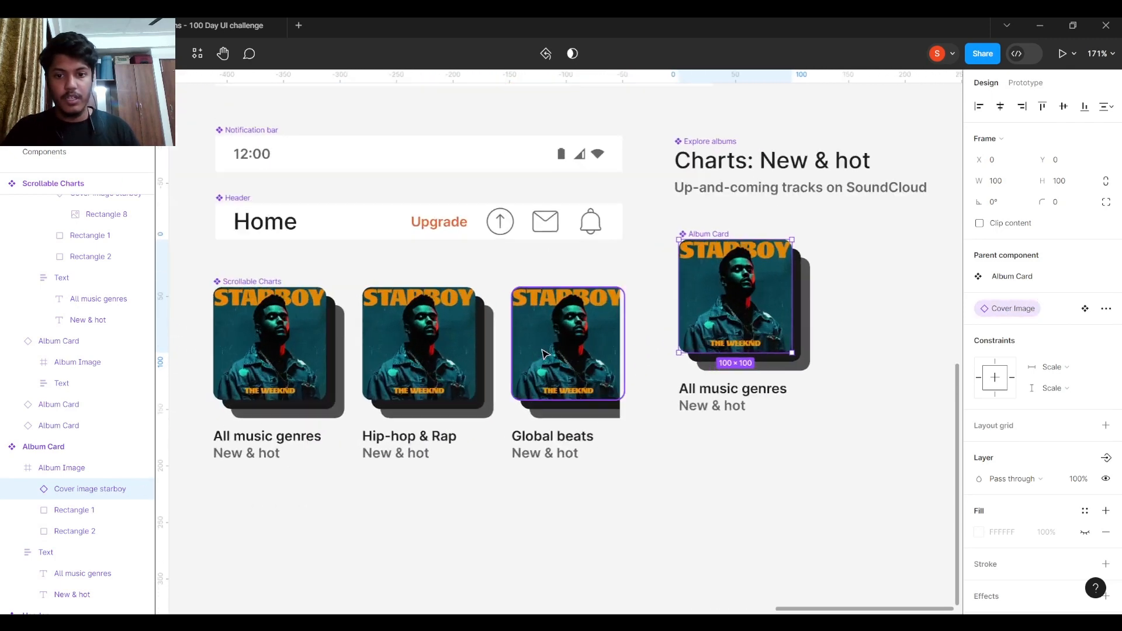
# - Set the Global beats card's Cover Image property to The Escape
pyautogui.click(544, 353)
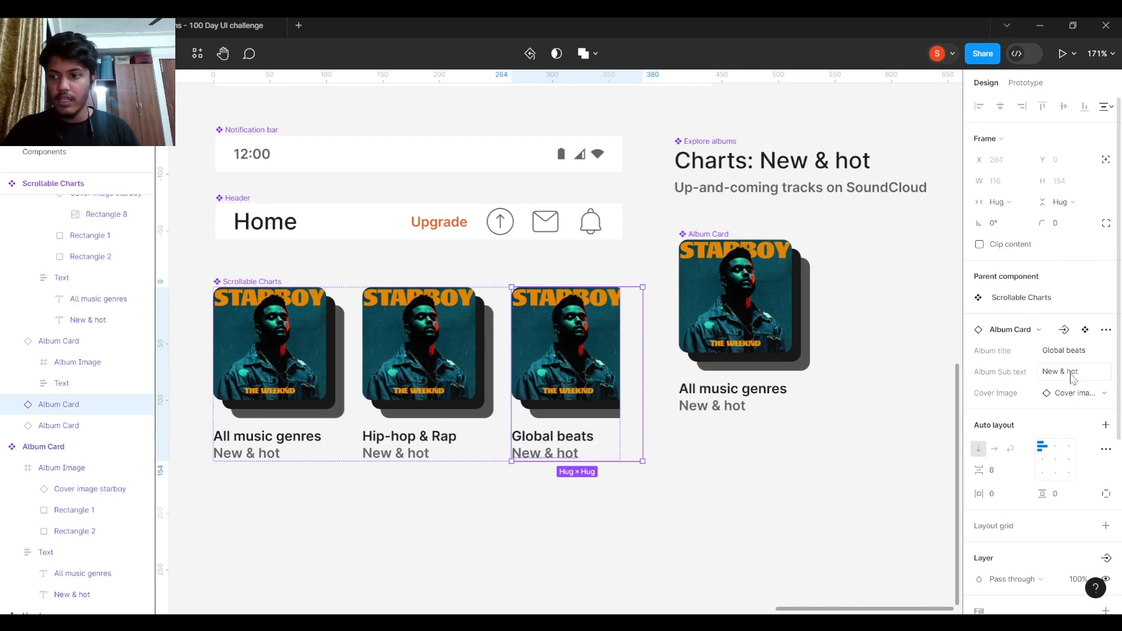
pyautogui.click(1078, 393)
pyautogui.scroll(-2, 1015, 532)
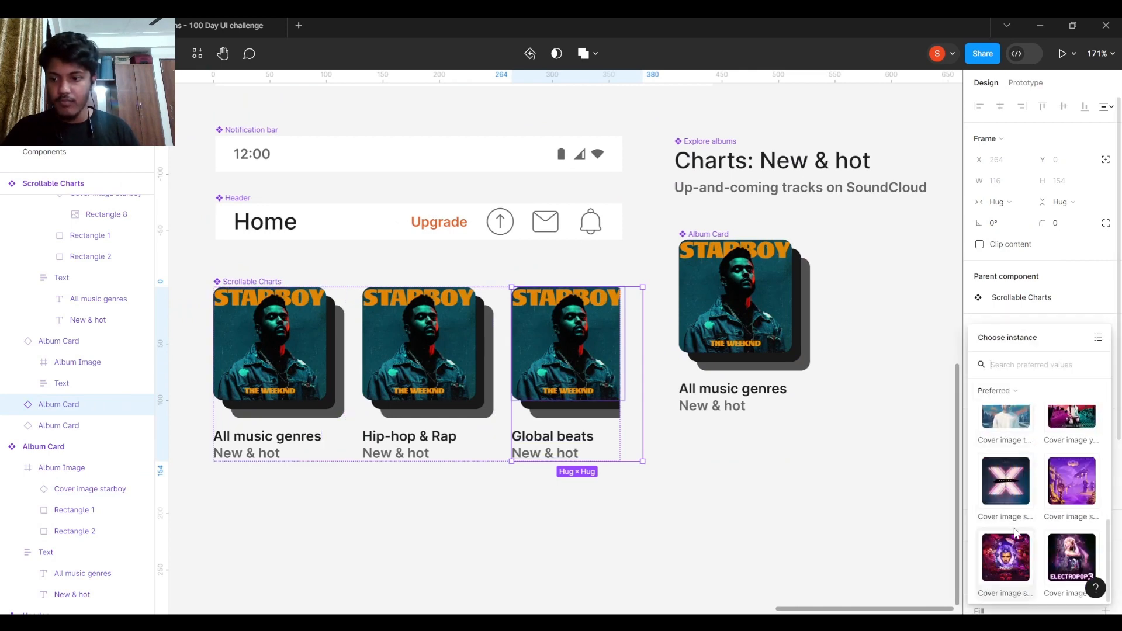
pyautogui.scroll(1, 1015, 532)
pyautogui.click(1005, 436)
# - Undo the cover swap on the Global beats card so the album cards show Starboy again
pyautogui.click(414, 329)
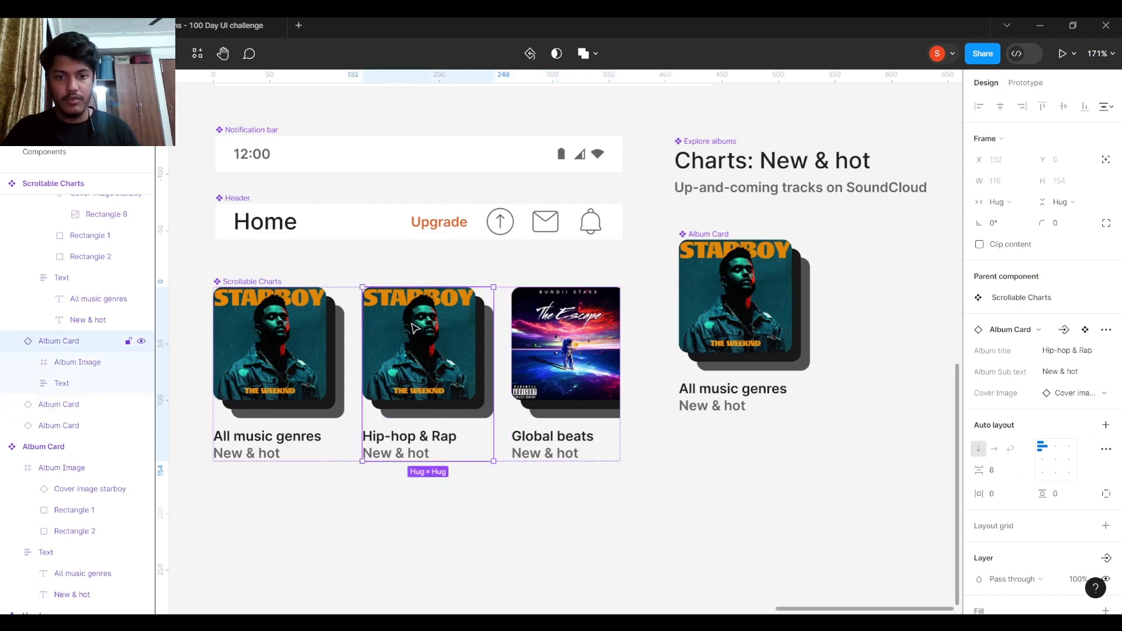
pyautogui.doubleClick(414, 328)
pyautogui.hotkey('ctrl', 'z')
pyautogui.hotkey('ctrl', 'z')
pyautogui.hotkey('ctrl', 'z')
pyautogui.scroll(3, 524, 438)
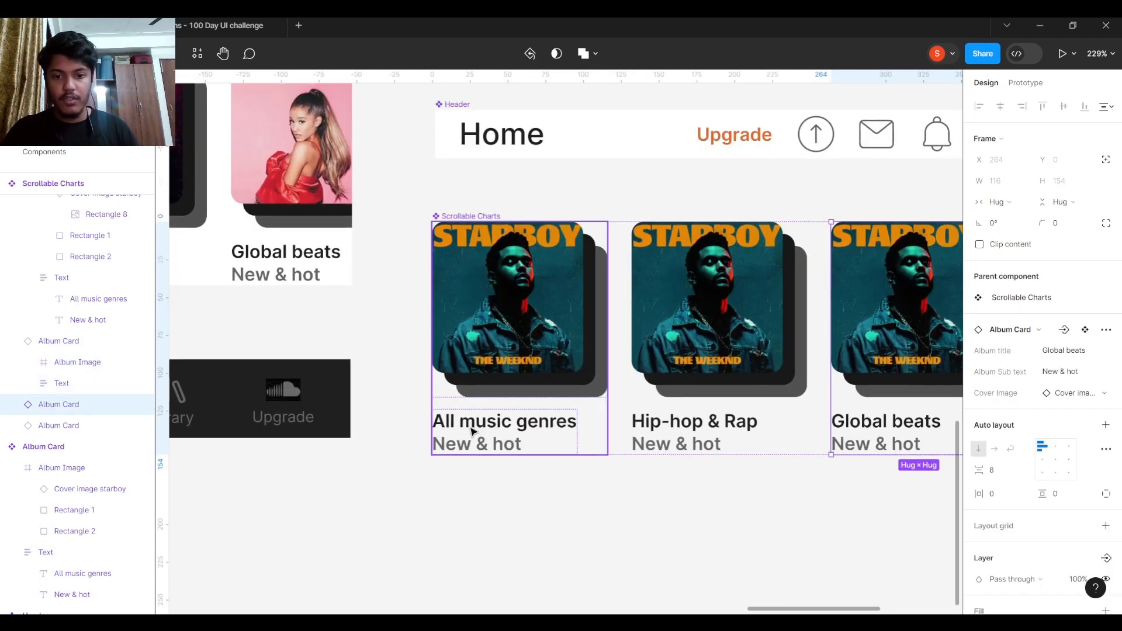
pyautogui.hscroll(4, 721, 430)
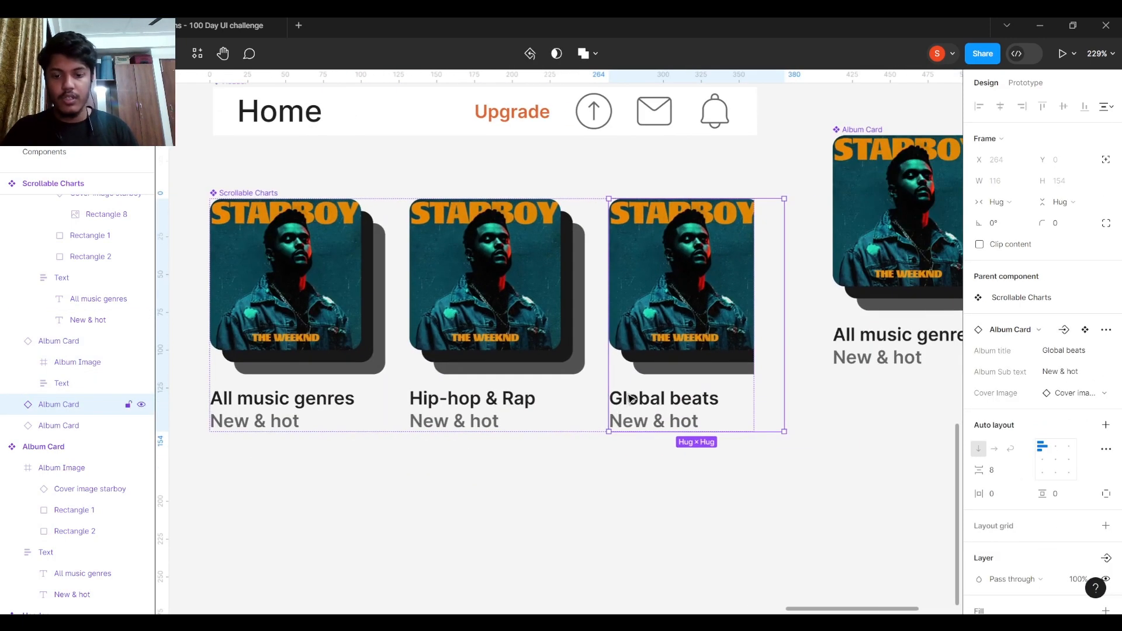
pyautogui.scroll(-2, 654, 422)
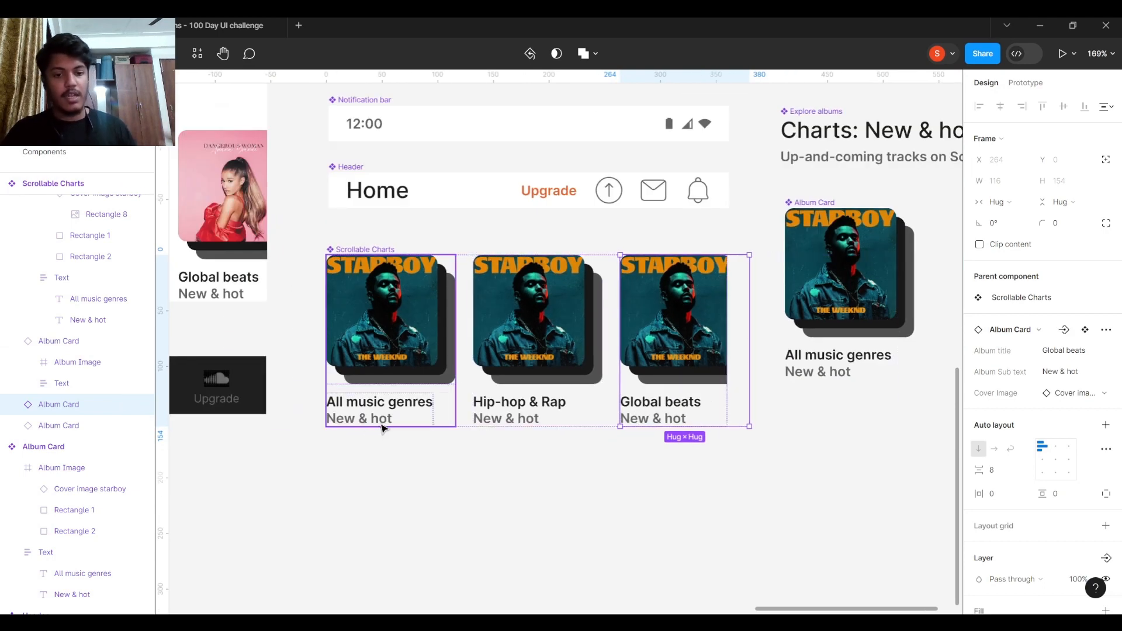
pyautogui.scroll(2, 388, 401)
# - Change the All music genres card's Album title to 'edit this propert', then undo it
pyautogui.click(466, 339)
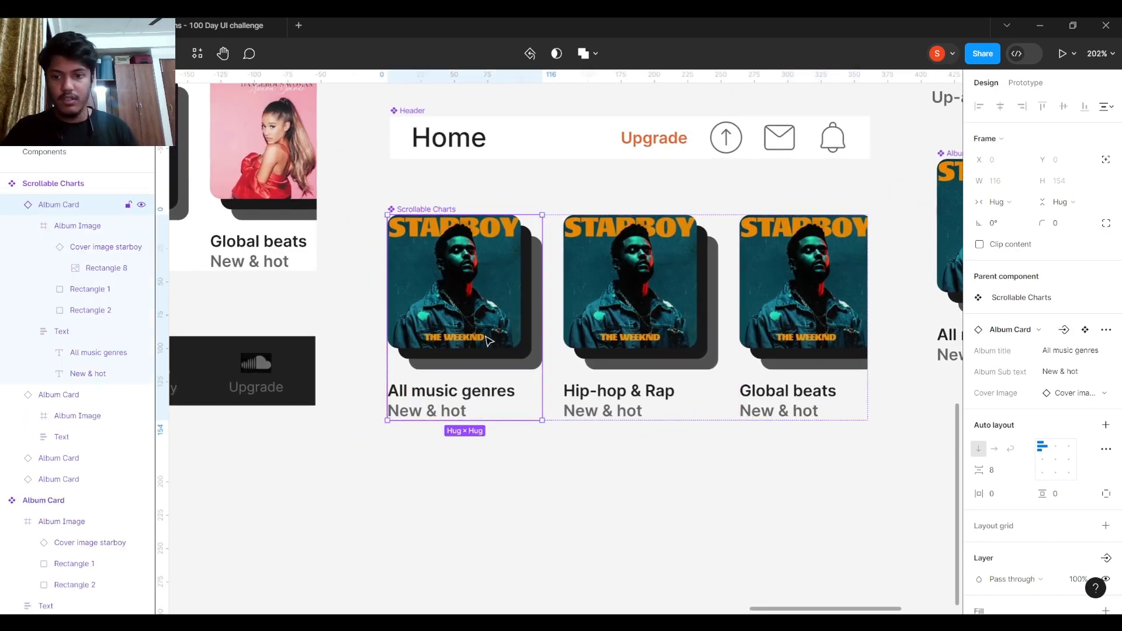
pyautogui.click(1078, 355)
pyautogui.write('edi')
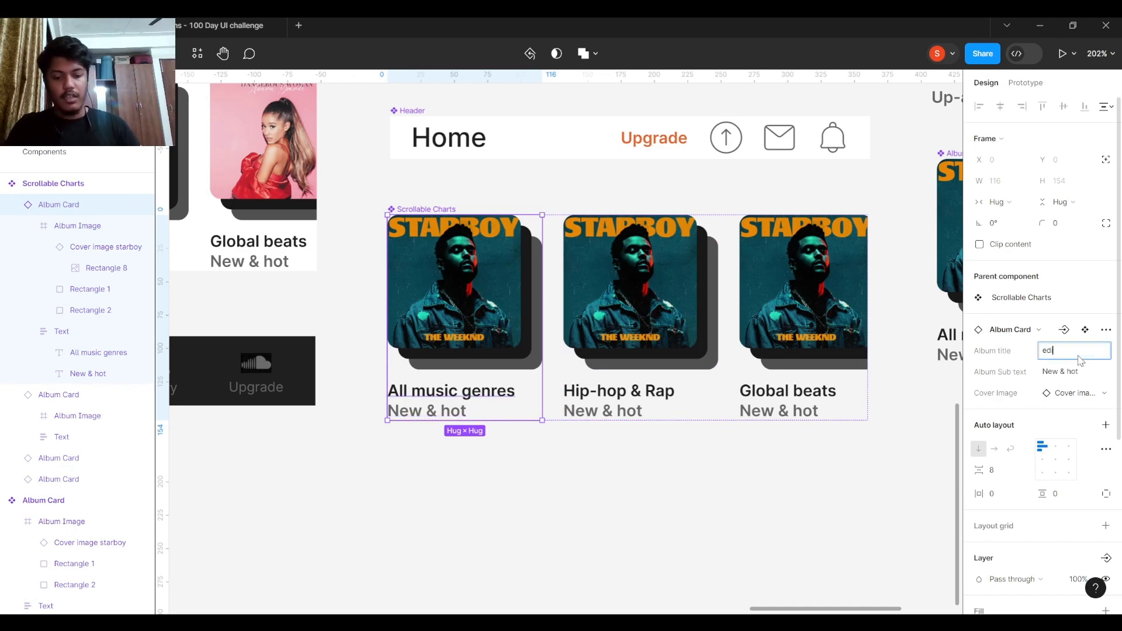
pyautogui.write('t this proper')
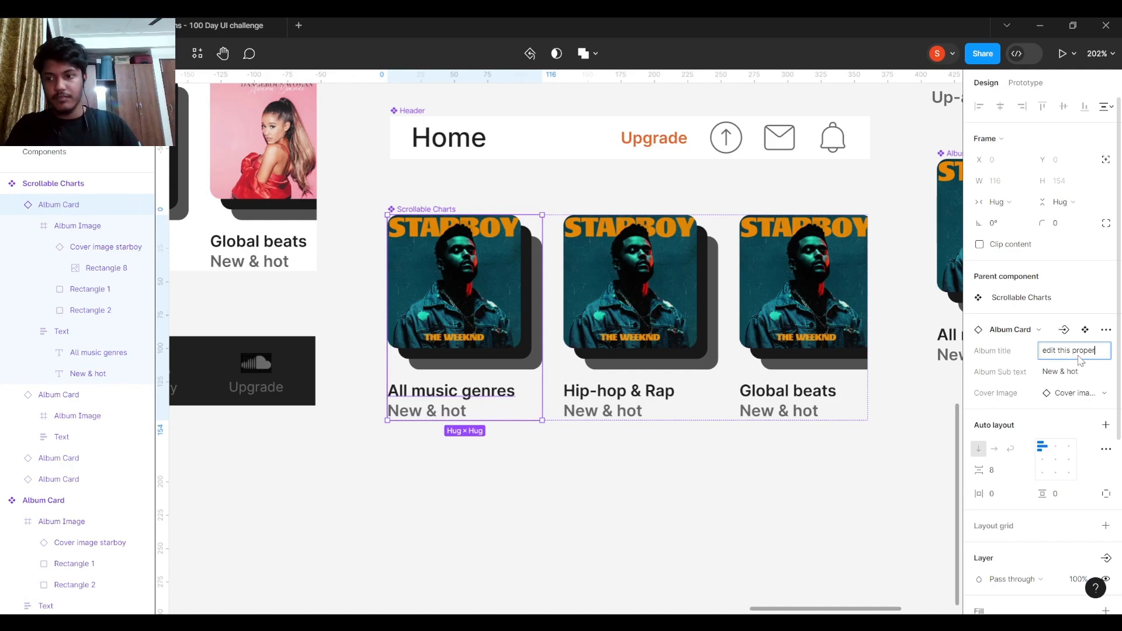
pyautogui.write('t')
pyautogui.press('Return')
pyautogui.scroll(-5, 497, 526)
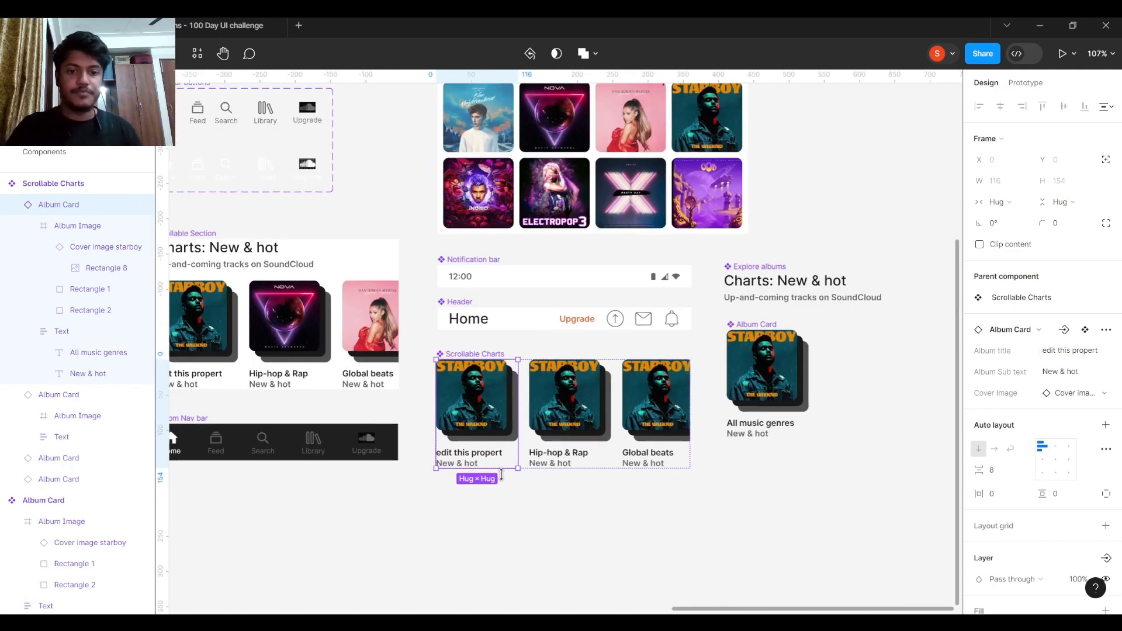
pyautogui.moveTo(501, 474); pyautogui.dragTo(856, 484)
pyautogui.hotkey('ctrl', 'z')
# - Pan the canvas to bring the Home - soundcloud frame into view
pyautogui.scroll(-1, 636, 252)
pyautogui.moveTo(634, 252); pyautogui.dragTo(555, 355)
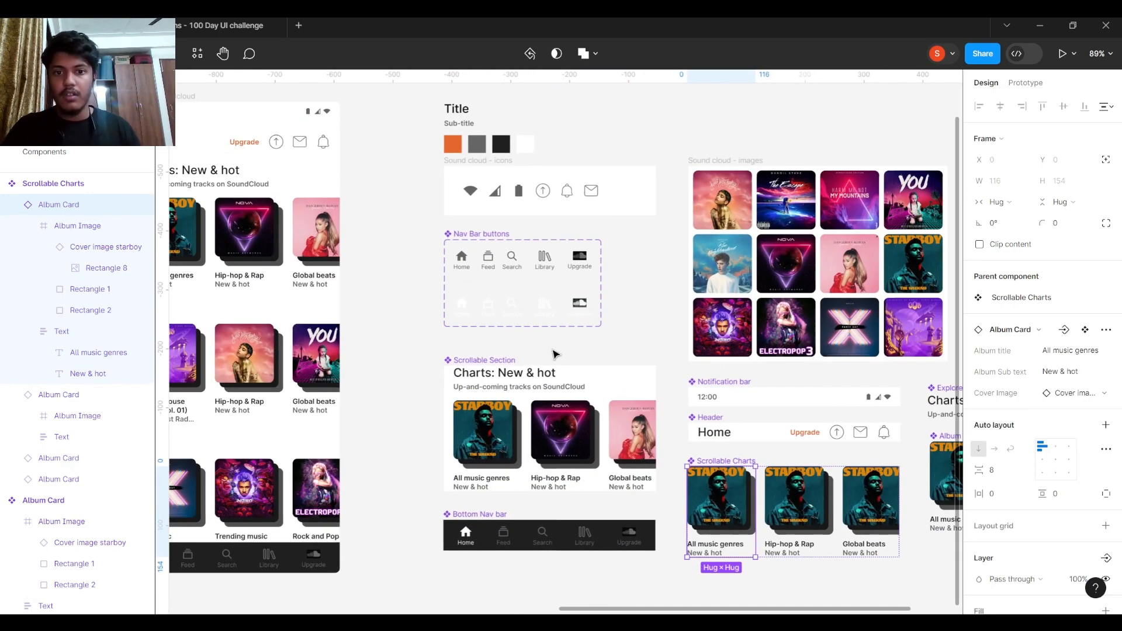
pyautogui.scroll(-1, 440, 306)
pyautogui.moveTo(440, 306); pyautogui.dragTo(526, 334)
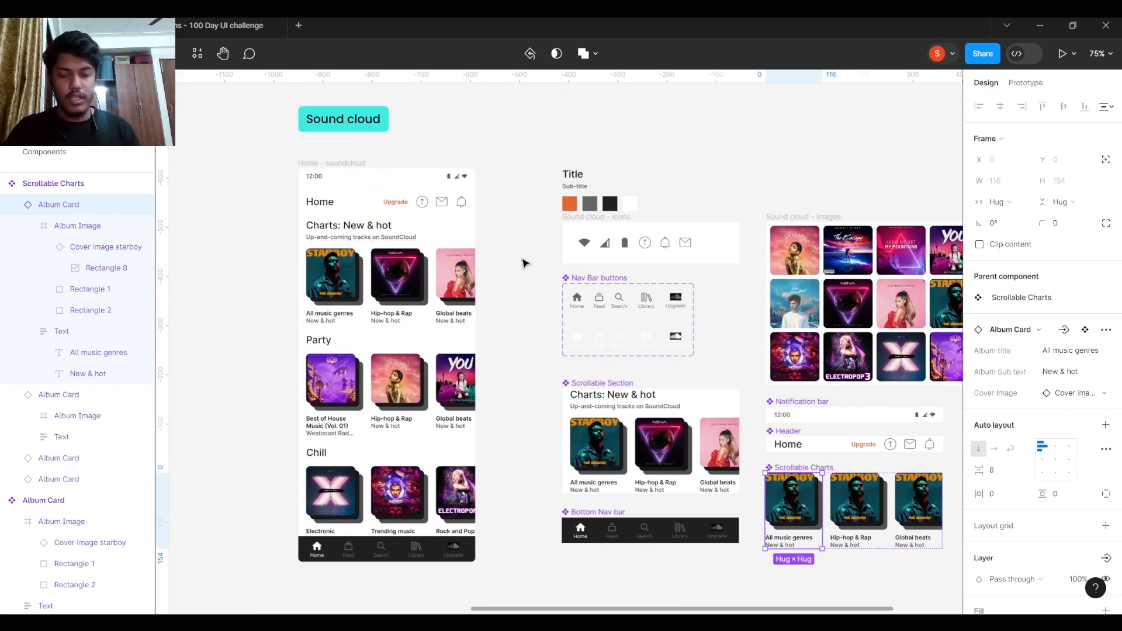
# - Bring the Title and colour swatches into view and select the Title text sample
pyautogui.scroll(1, 523, 262)
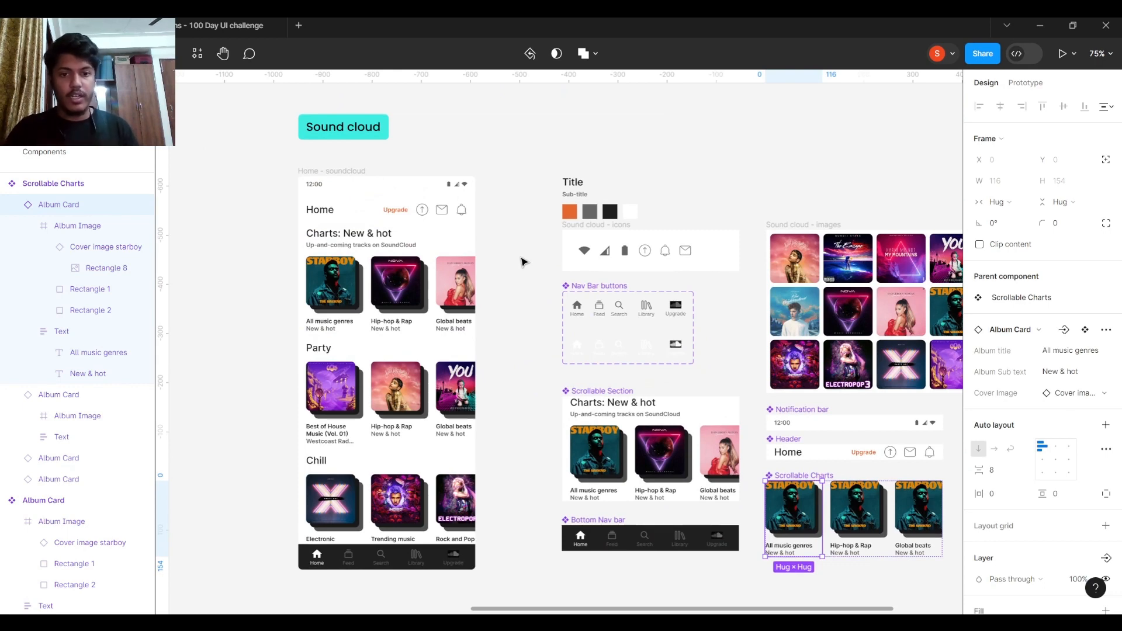
pyautogui.scroll(4, 615, 178)
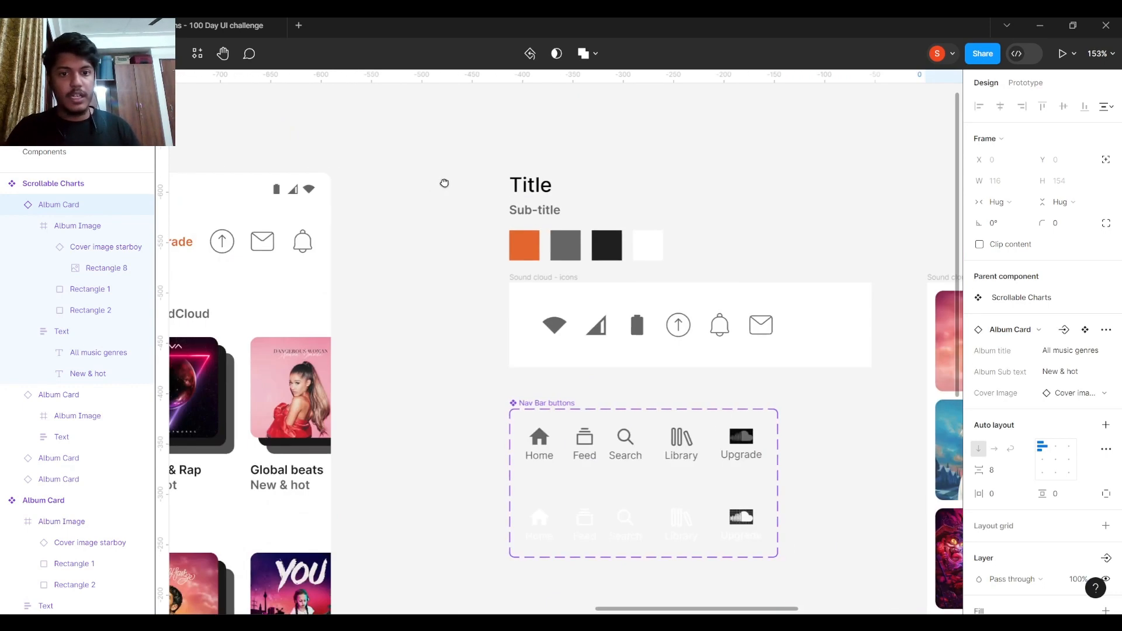
pyautogui.moveTo(444, 182); pyautogui.dragTo(591, 183)
pyautogui.scroll(-3, 621, 182)
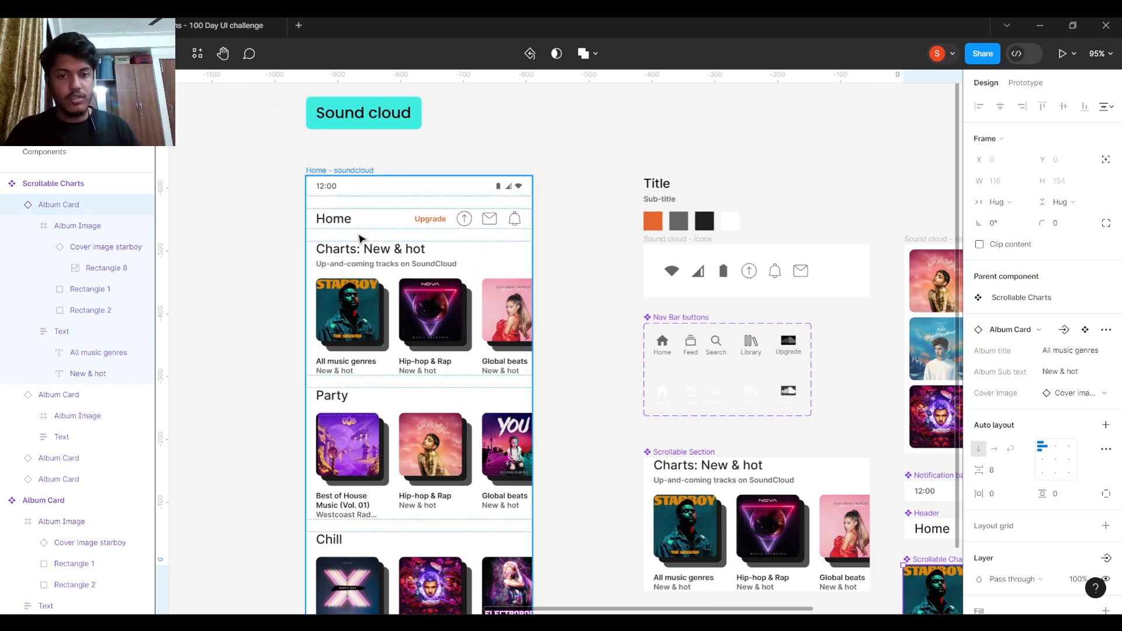
pyautogui.click(663, 186)
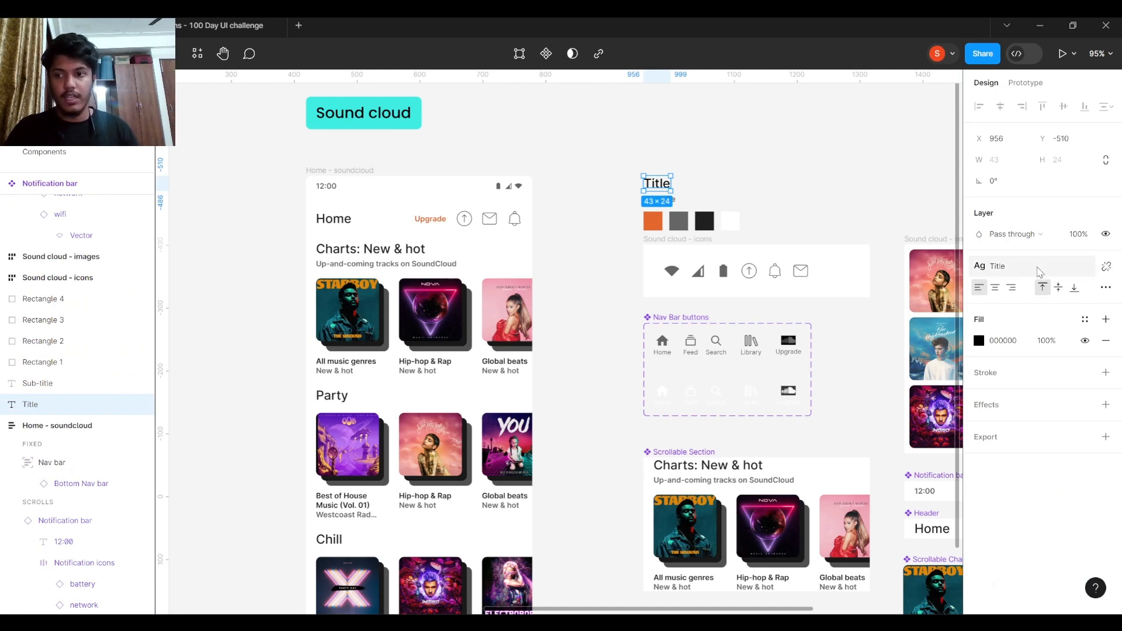
pyautogui.scroll(5, 696, 187)
pyautogui.click(646, 218)
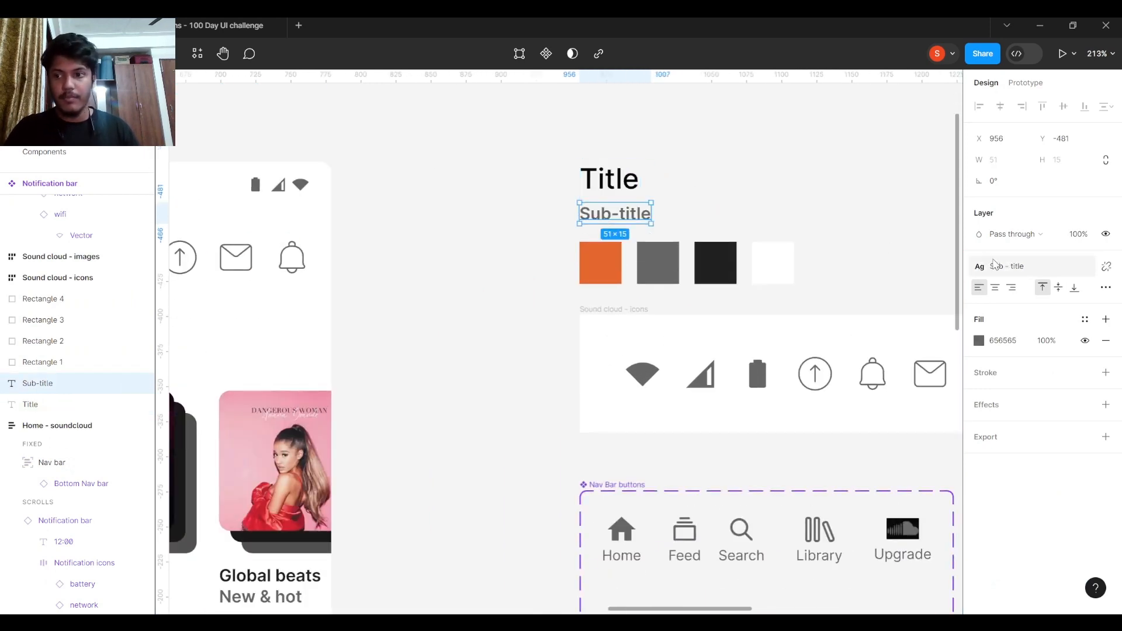
pyautogui.scroll(-5, 338, 248)
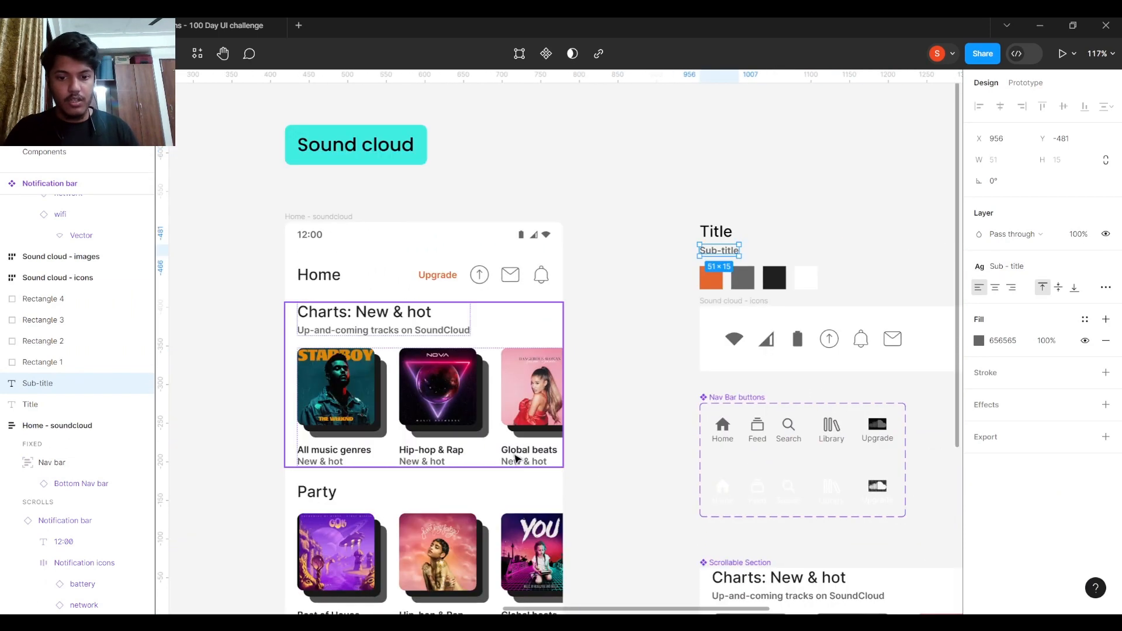
pyautogui.scroll(-4, 543, 455)
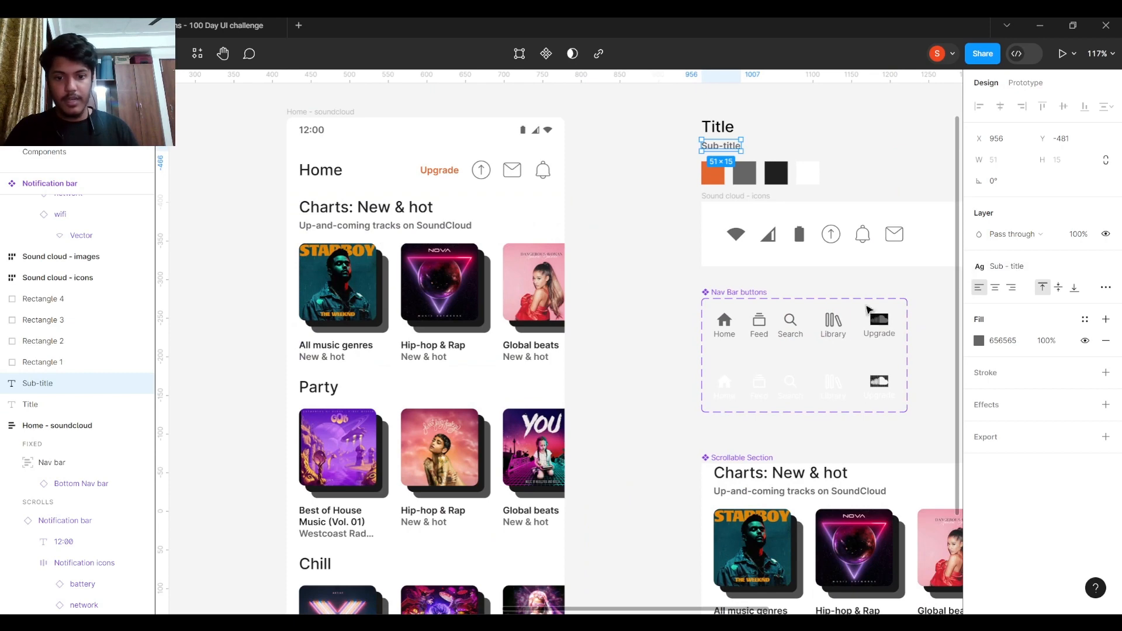
pyautogui.click(1030, 274)
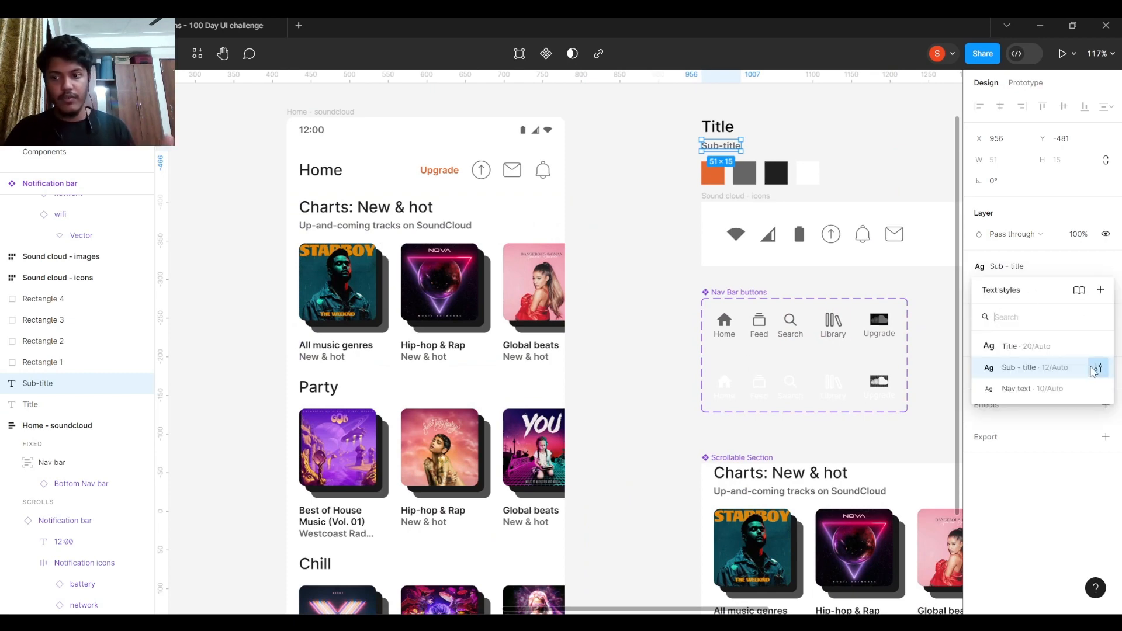
pyautogui.click(1097, 368)
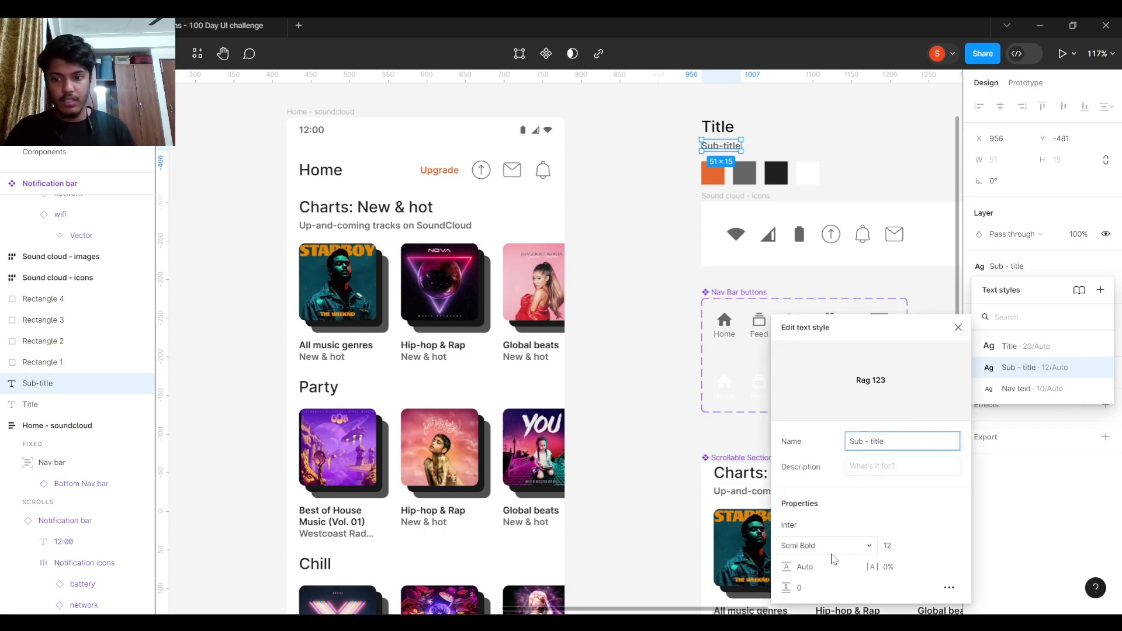
pyautogui.click(608, 443)
pyautogui.scroll(3, 621, 303)
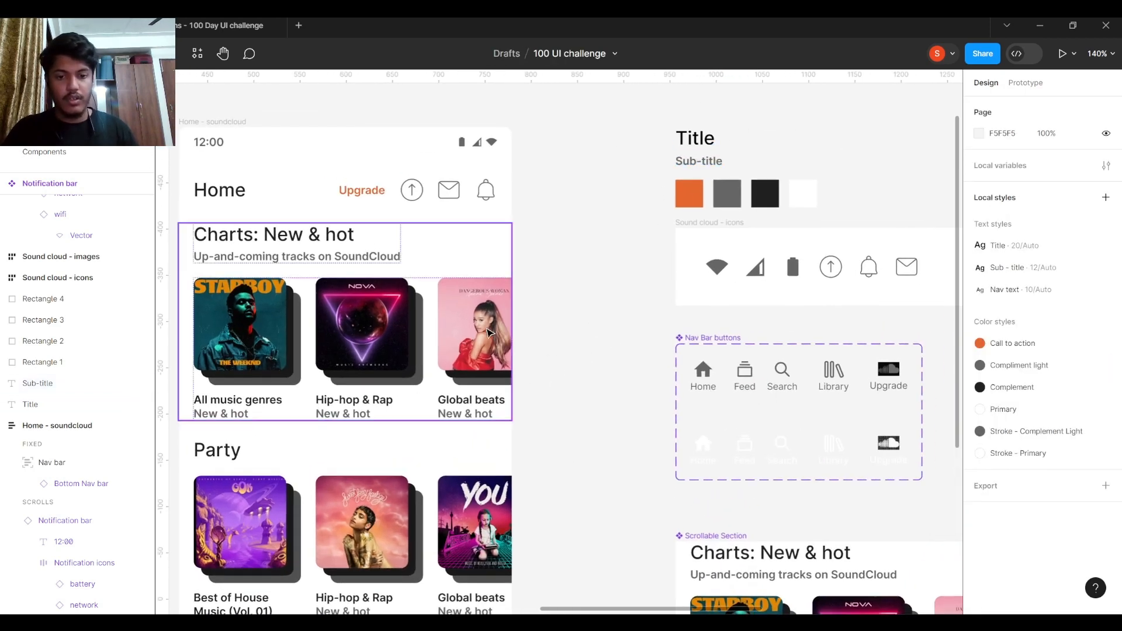
pyautogui.scroll(5, 349, 428)
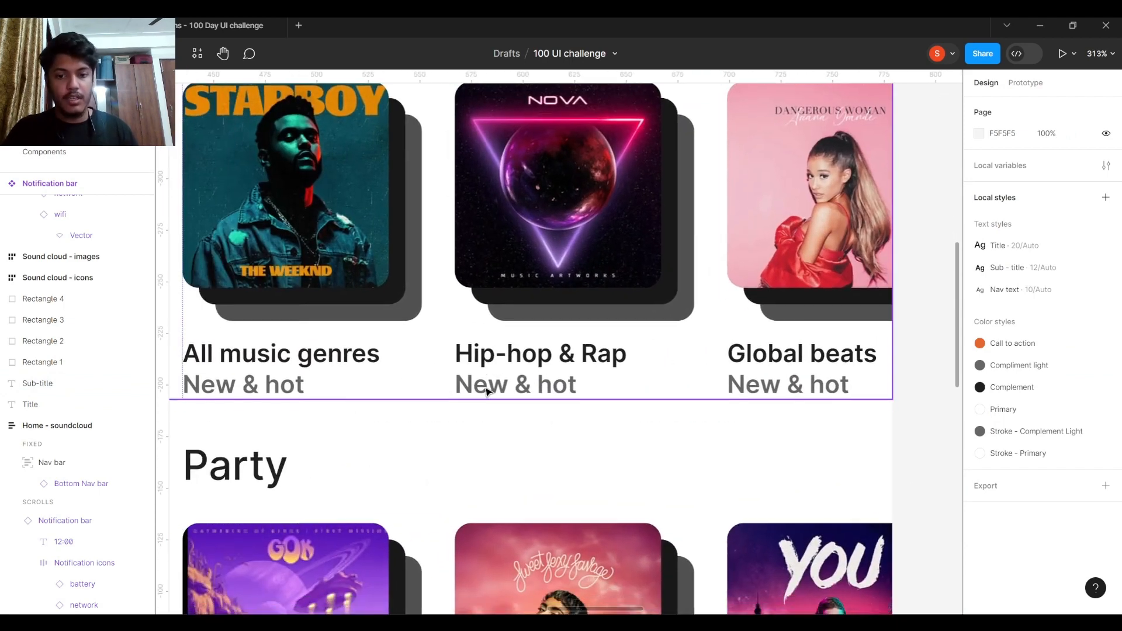
pyautogui.scroll(-4, 673, 372)
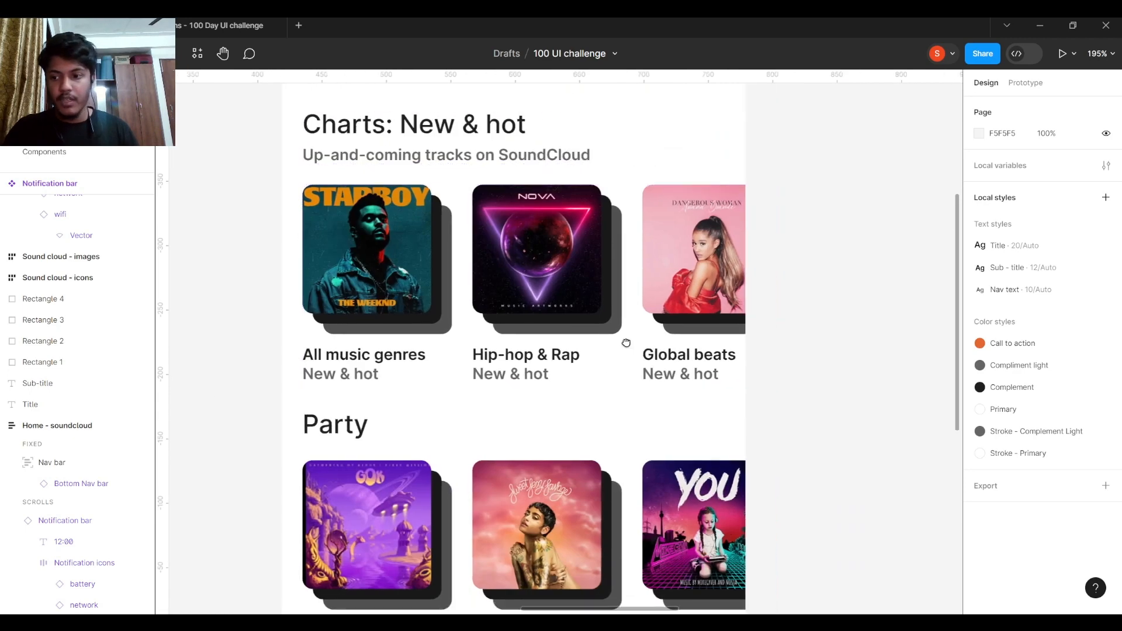
pyautogui.hscroll(2, 624, 338)
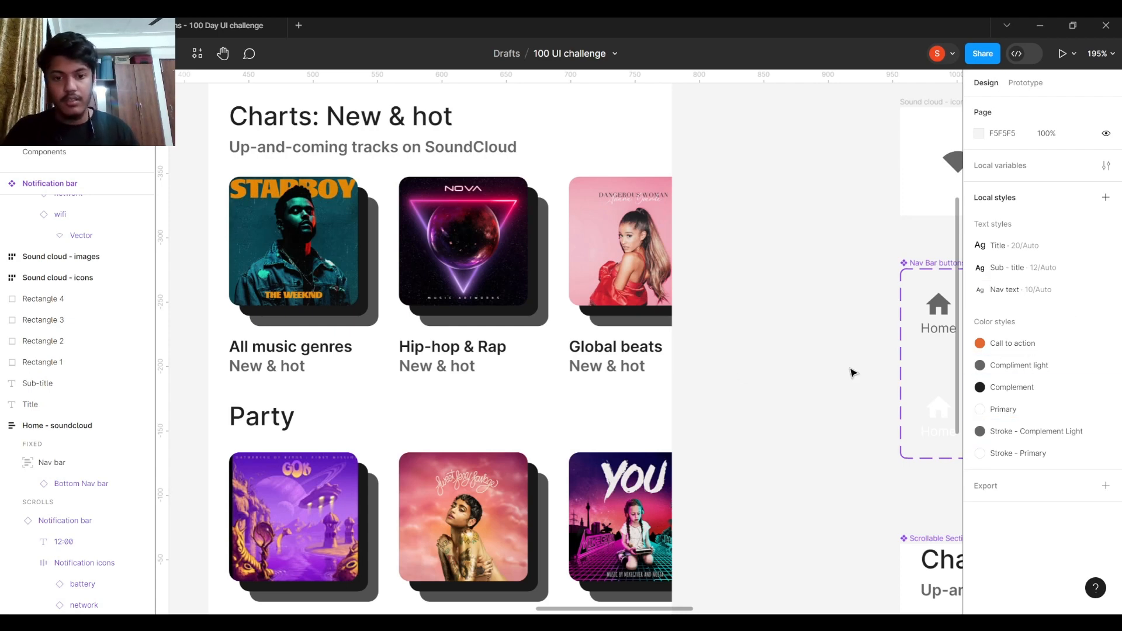
pyautogui.moveTo(756, 303); pyautogui.dragTo(608, 334)
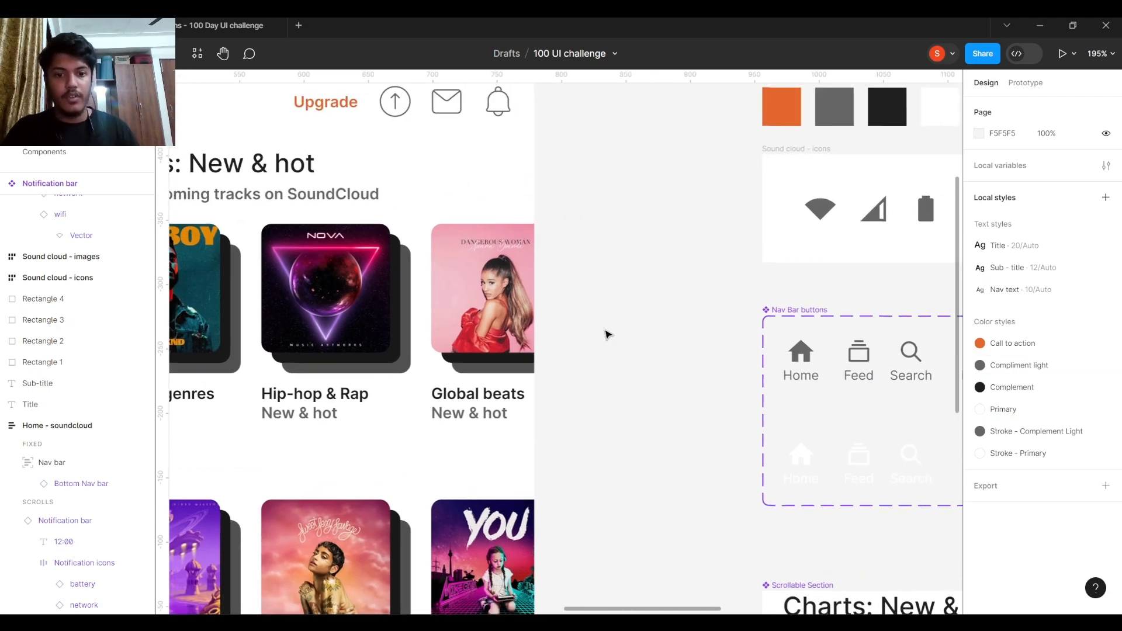
pyautogui.click(600, 346)
pyautogui.press('Escape')
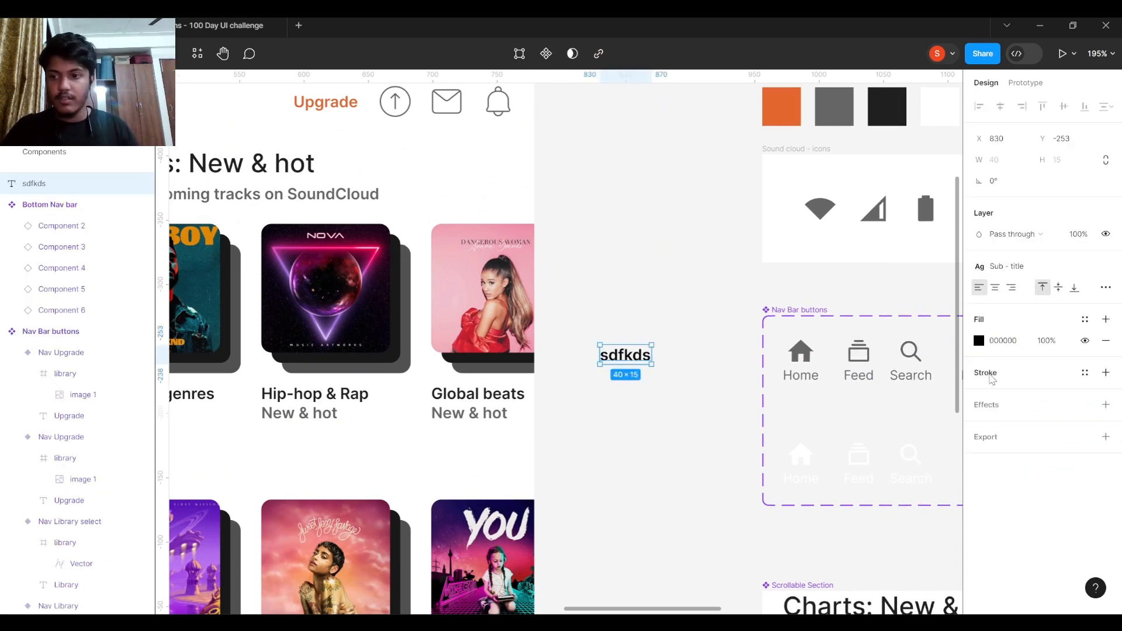
pyautogui.click(1085, 320)
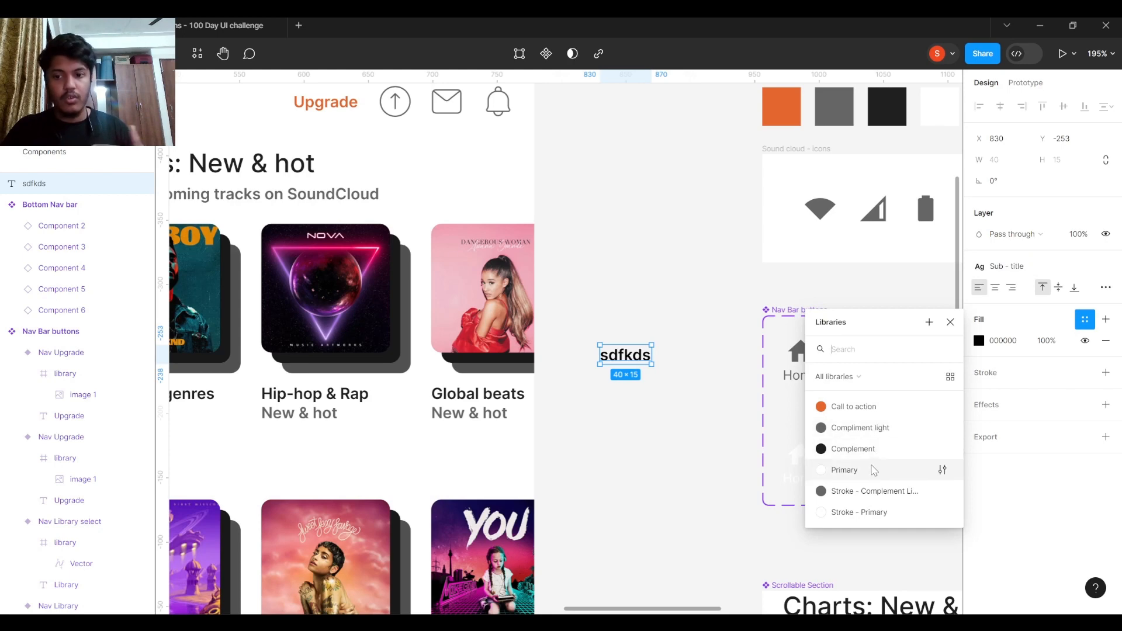
pyautogui.click(864, 428)
pyautogui.click(616, 396)
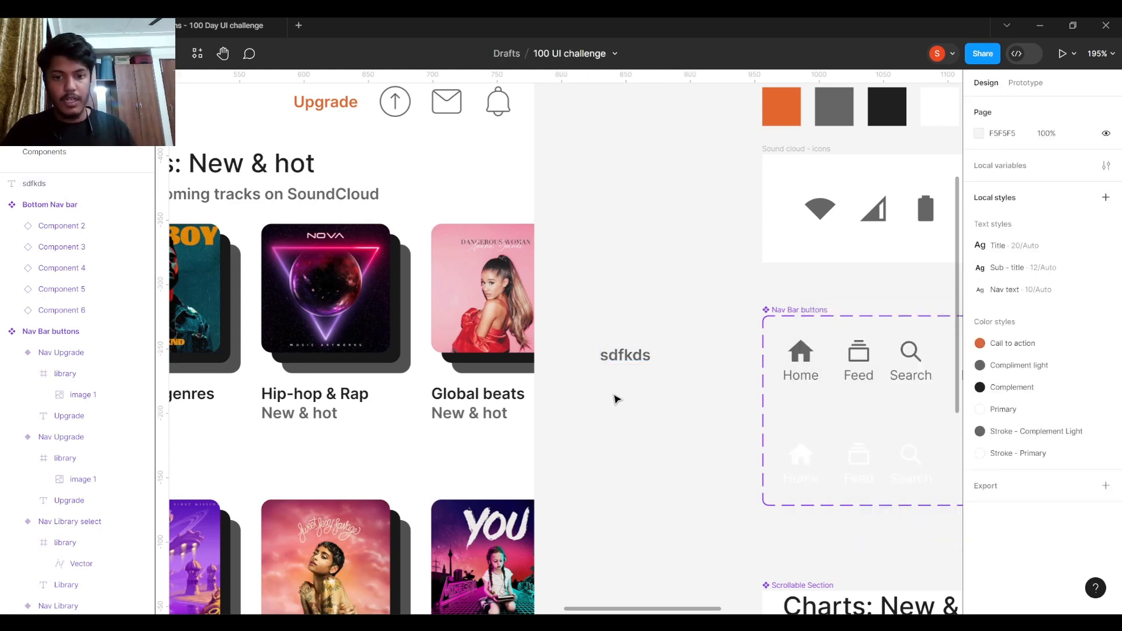
pyautogui.click(625, 361)
pyautogui.moveTo(630, 356); pyautogui.dragTo(617, 418)
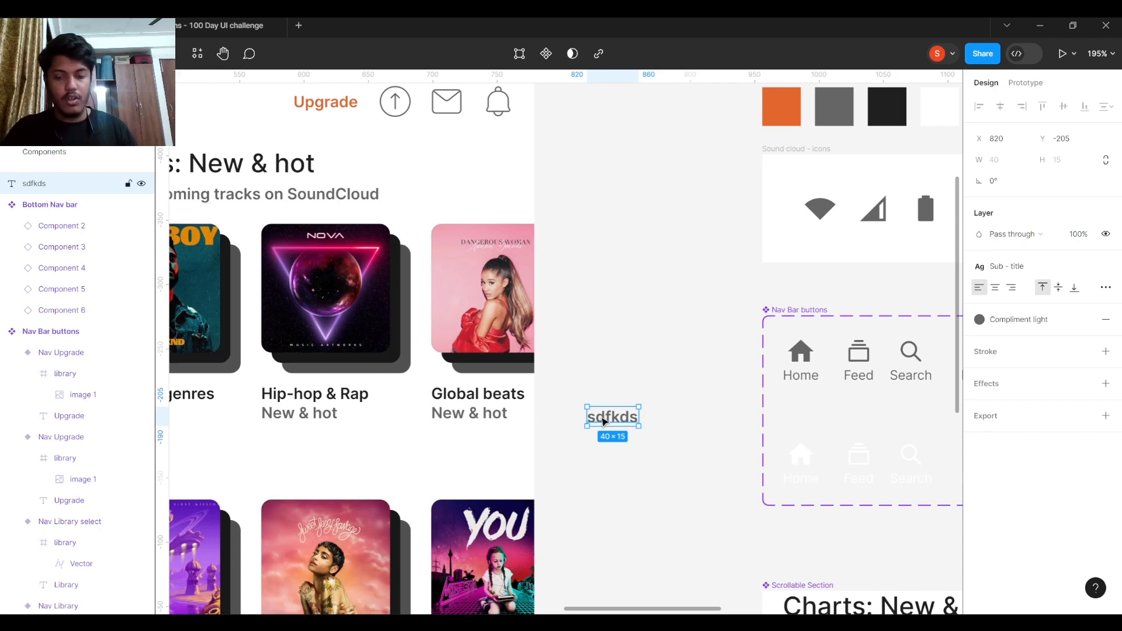
pyautogui.click(648, 396)
pyautogui.scroll(-2, 672, 391)
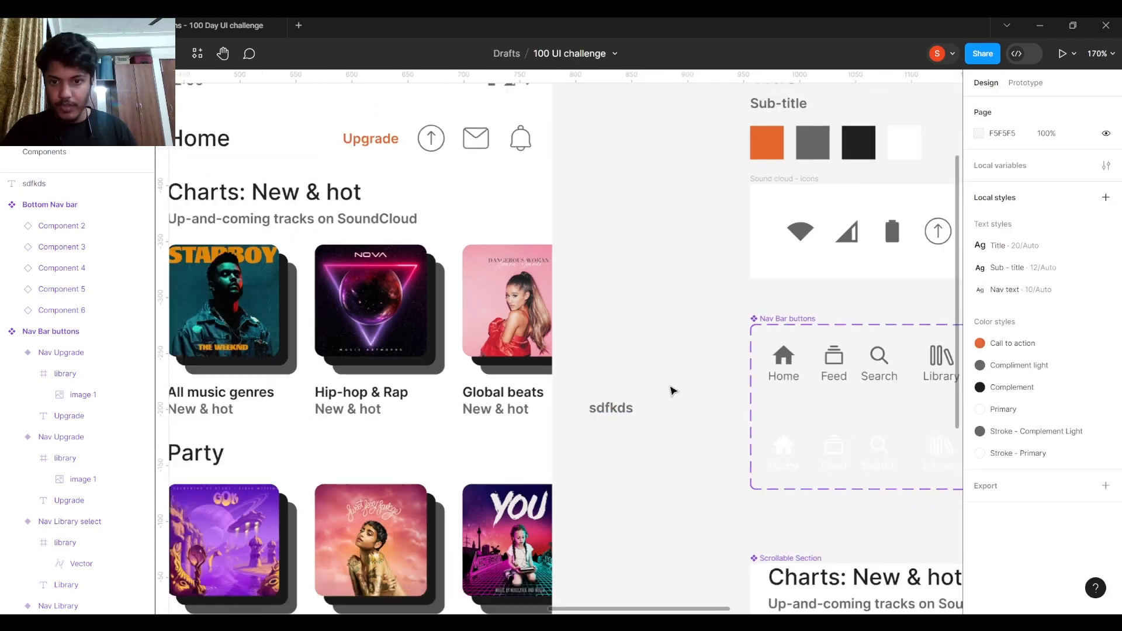
pyautogui.scroll(-2, 672, 391)
pyautogui.scroll(-4, 666, 392)
pyautogui.moveTo(656, 377); pyautogui.dragTo(596, 436)
pyautogui.click(669, 393)
pyautogui.click(634, 397)
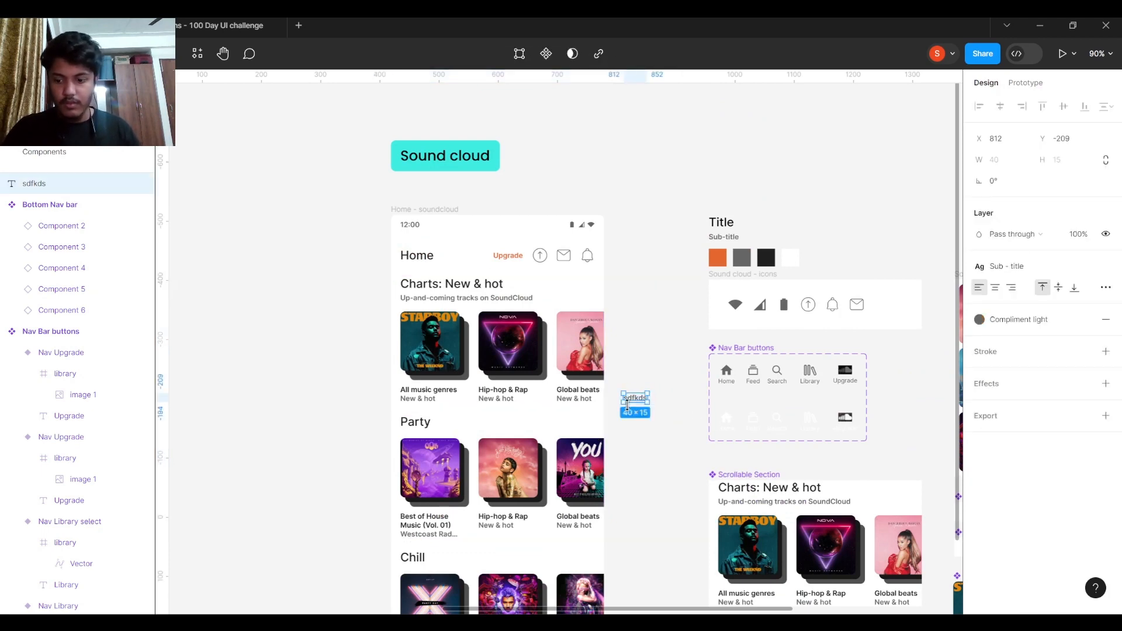
pyautogui.press('Delete')
pyautogui.scroll(-1, 682, 411)
pyautogui.scroll(-2, 678, 374)
pyautogui.scroll(-2, 666, 333)
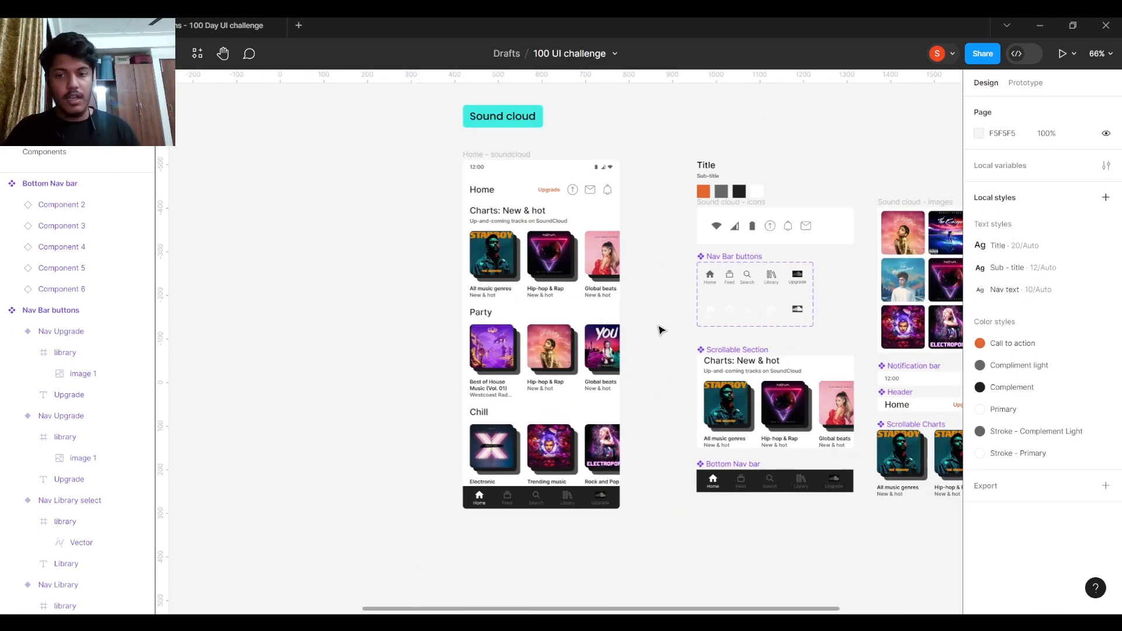
pyautogui.hscroll(3, 679, 323)
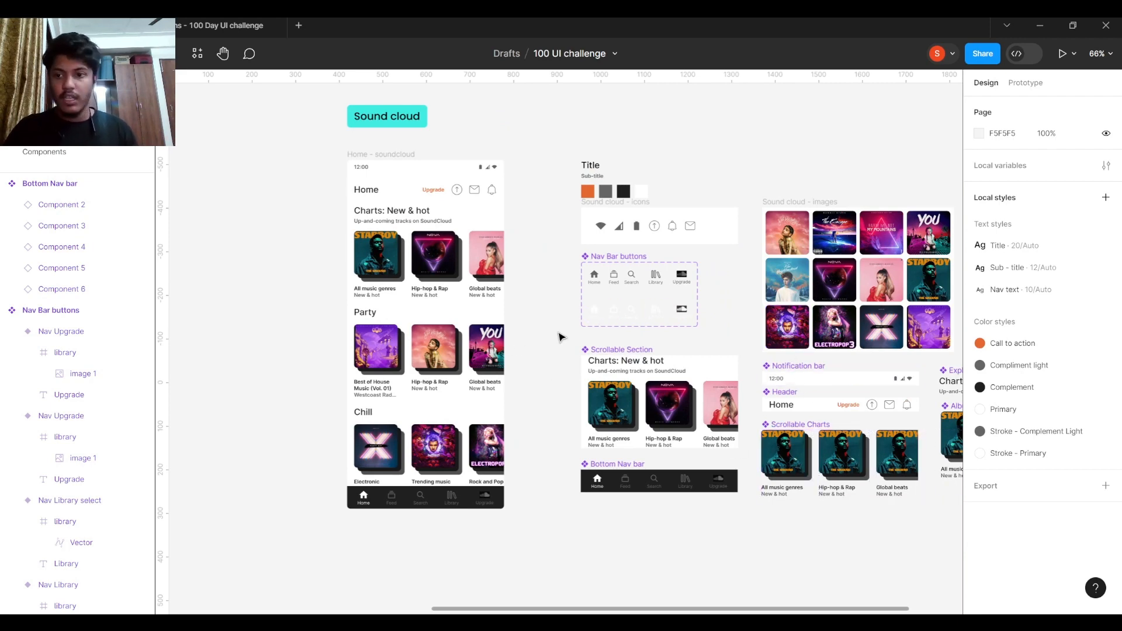
pyautogui.scroll(-3, 570, 334)
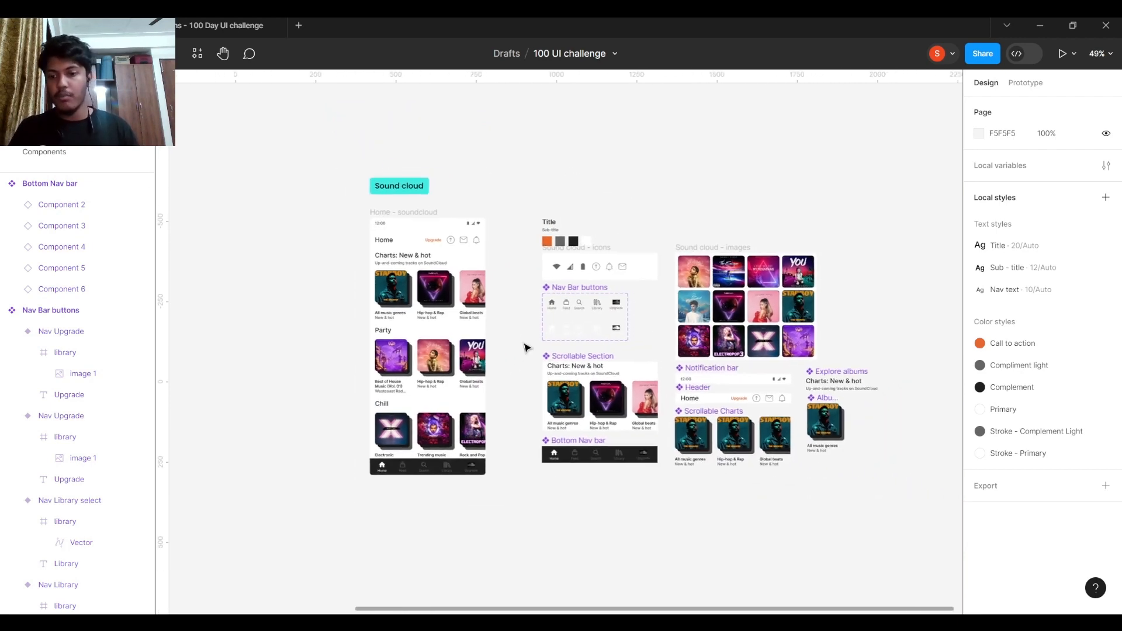
pyautogui.scroll(3, 527, 349)
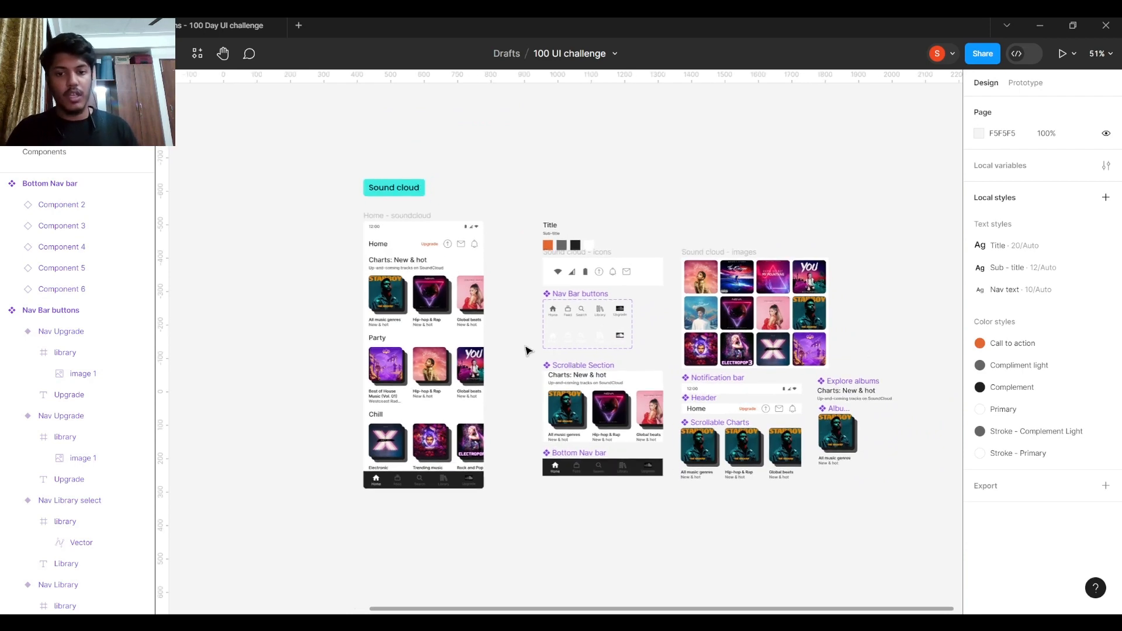